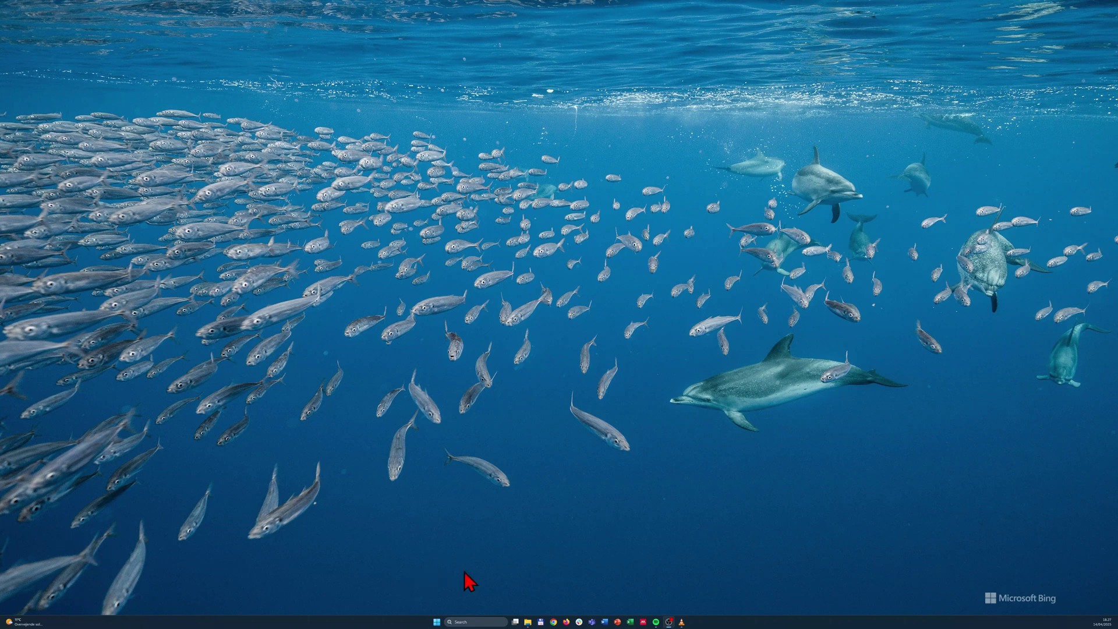
# Launch the miraspec application from the Miraspec-v0.7.5.113-x64 folder and clear the file browser out of the way.
pyautogui.click(528, 622)
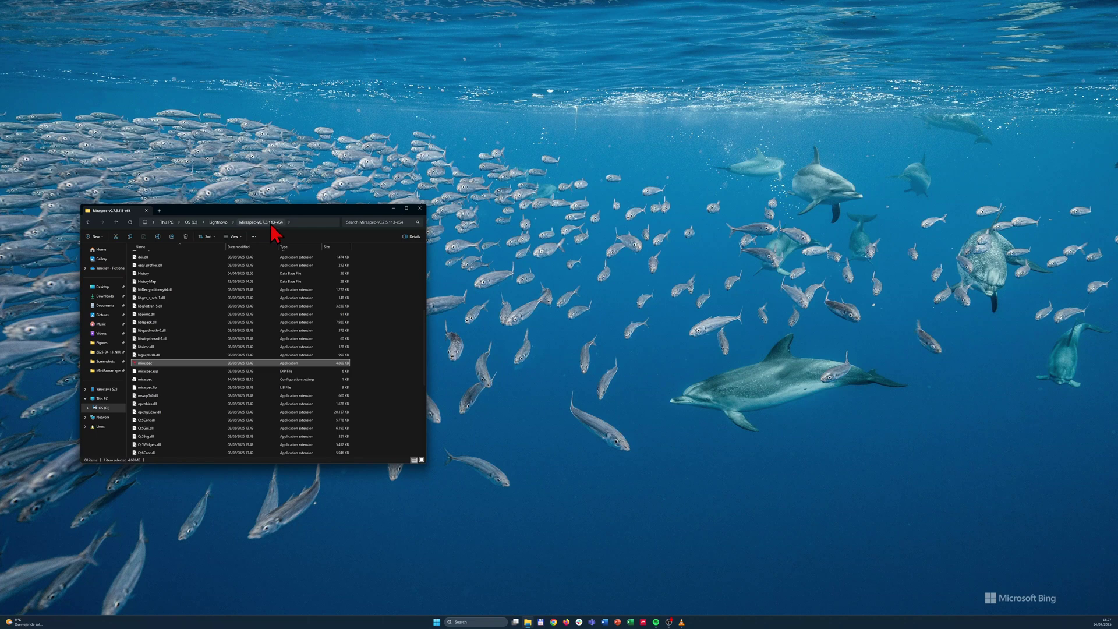
pyautogui.doubleClick(254, 363)
pyautogui.click(394, 209)
pyautogui.moveTo(470, 216); pyautogui.dragTo(279, 146)
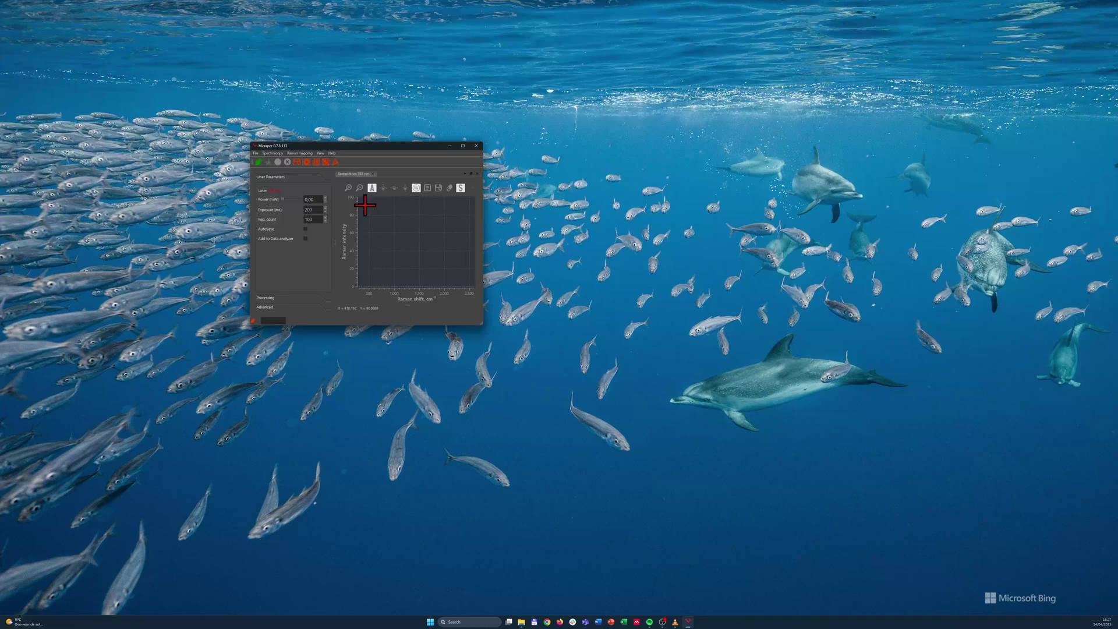
# Load the Standard785nm configuration file from the MiniRaman spectrometer folder inside Configurations.
pyautogui.click(332, 154)
pyautogui.click(345, 170)
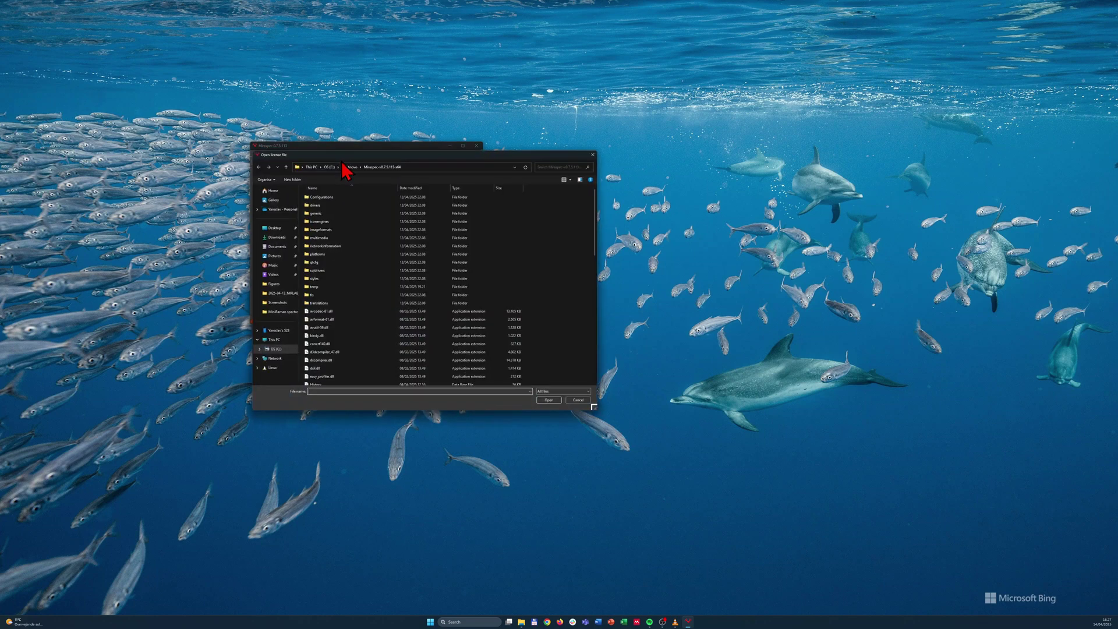
pyautogui.moveTo(350, 155); pyautogui.dragTo(356, 215)
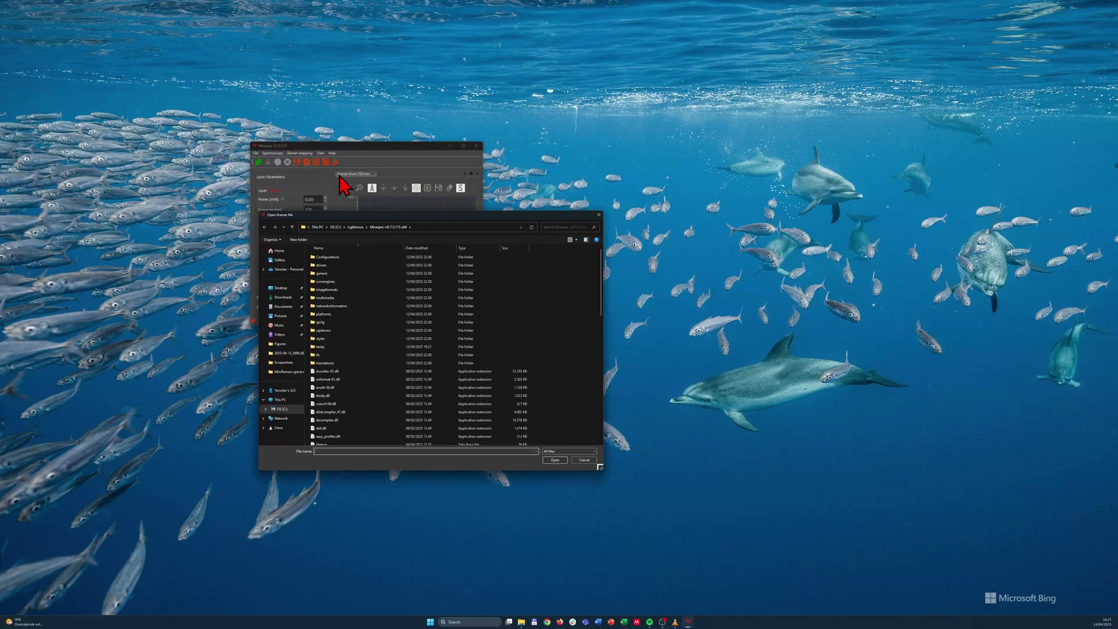
pyautogui.click(351, 259)
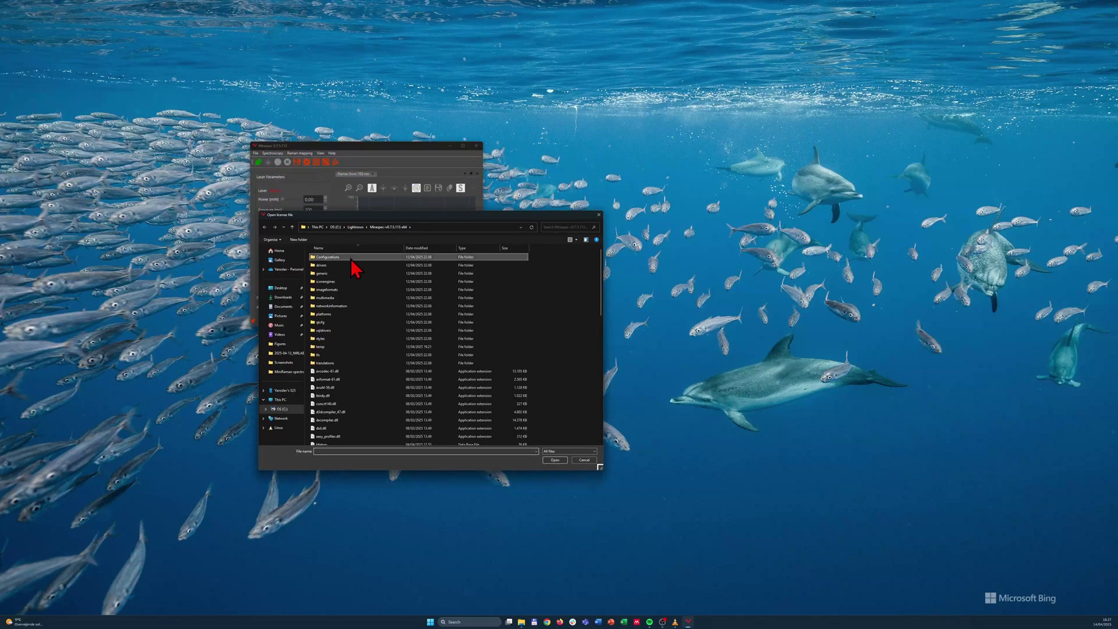
pyautogui.doubleClick(351, 260)
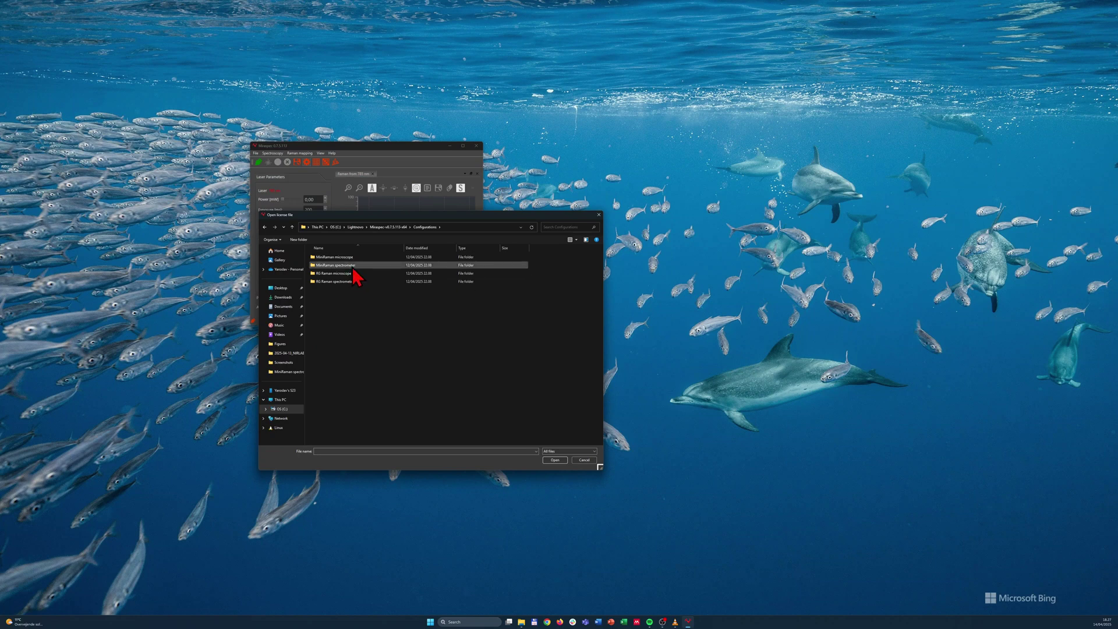
pyautogui.doubleClick(351, 267)
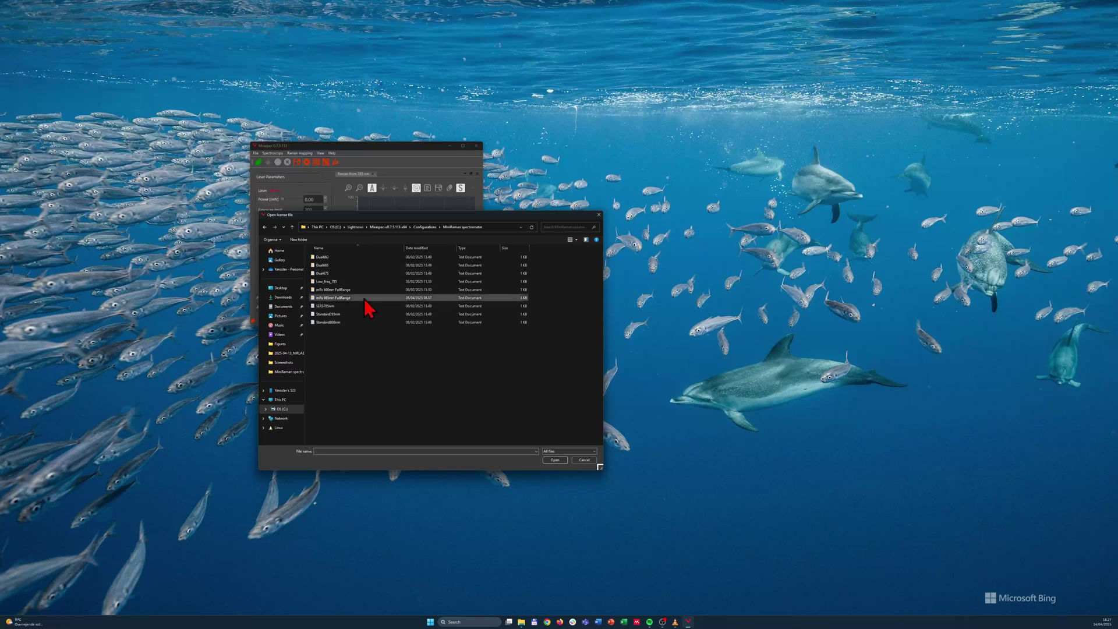
pyautogui.doubleClick(328, 314)
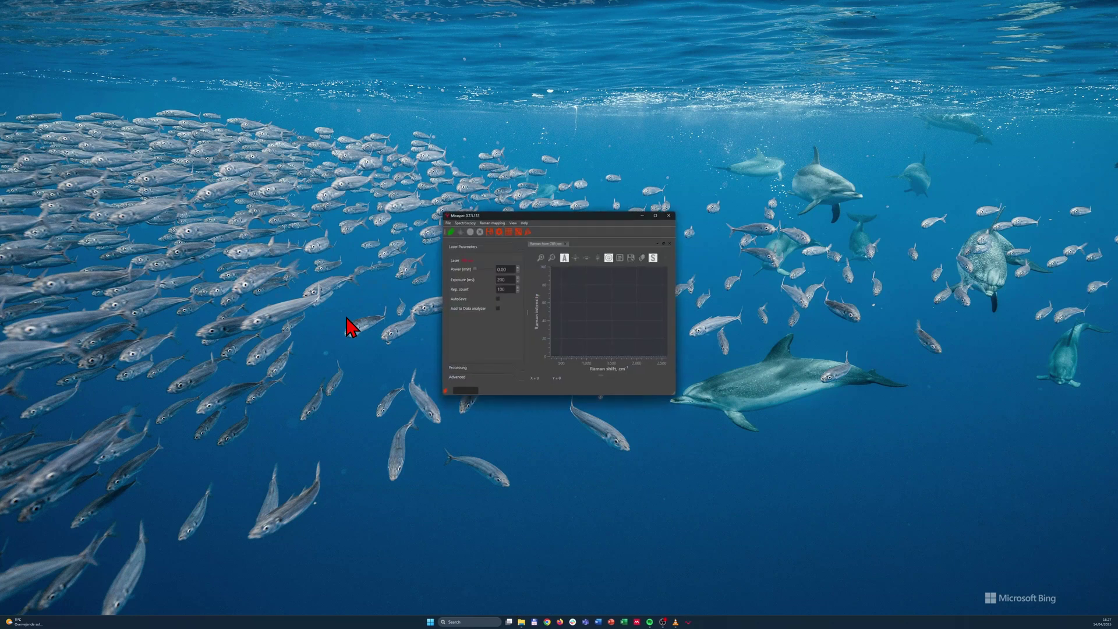
# Connect to the spectrometer and maximize the main window.
pyautogui.moveTo(480, 220); pyautogui.dragTo(300, 182)
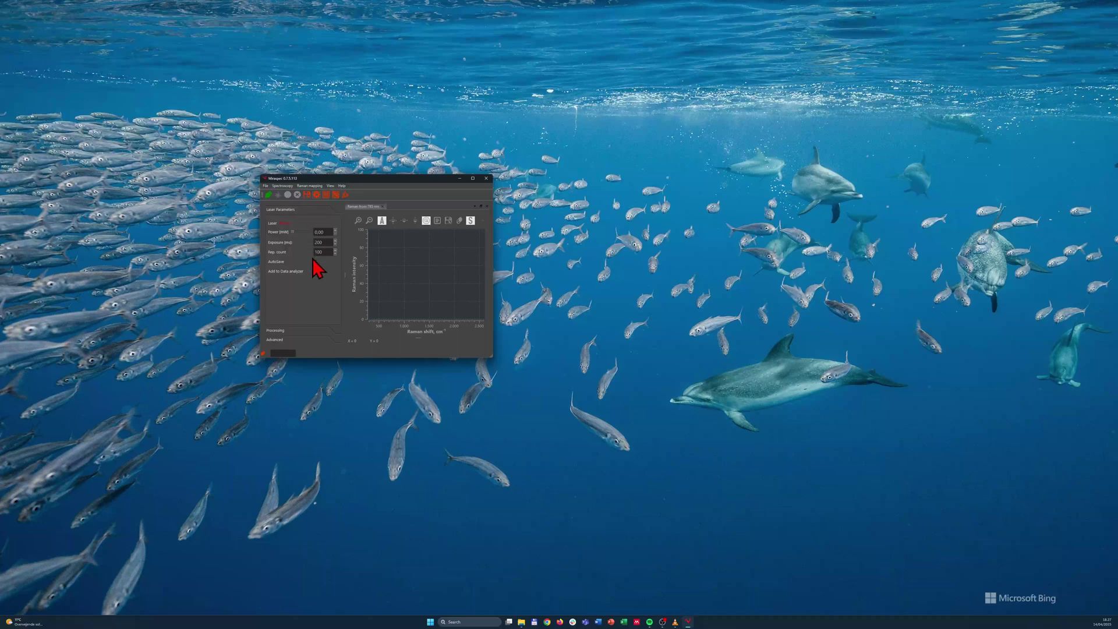
pyautogui.moveTo(316, 179); pyautogui.dragTo(305, 163)
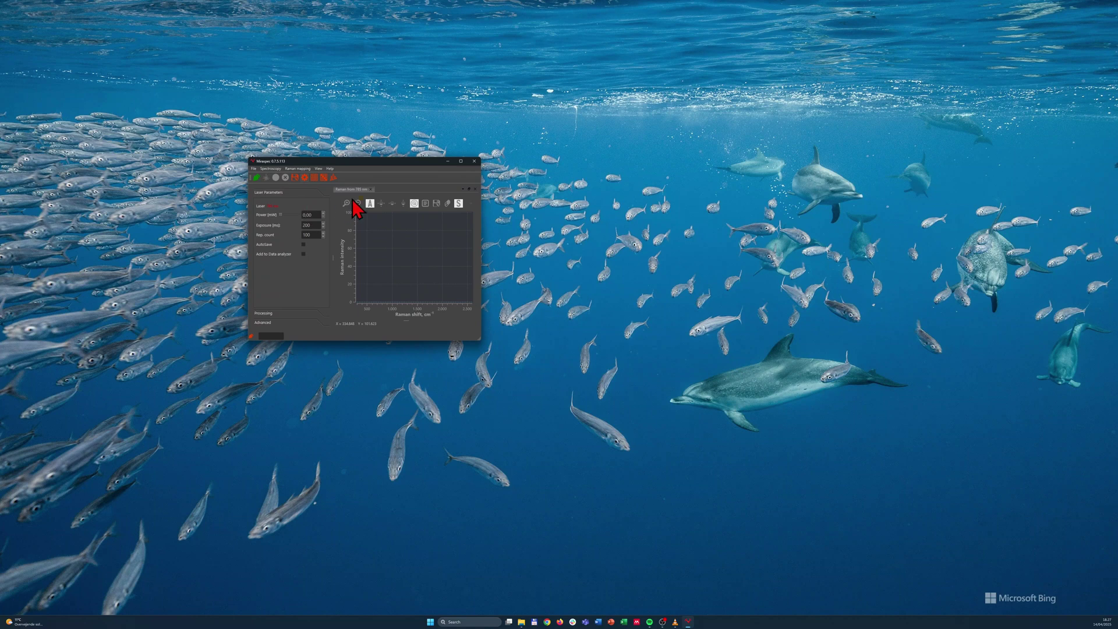
pyautogui.click(257, 177)
pyautogui.doubleClick(342, 164)
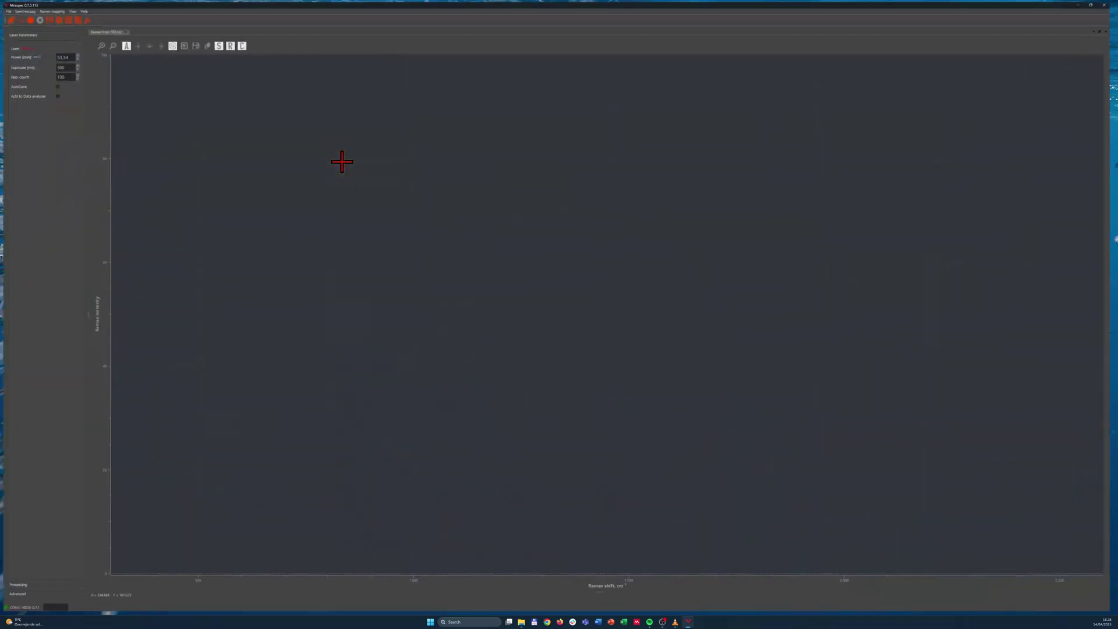
# Hide the 785 nm Raman plot and display it again.
pyautogui.click(5, 10)
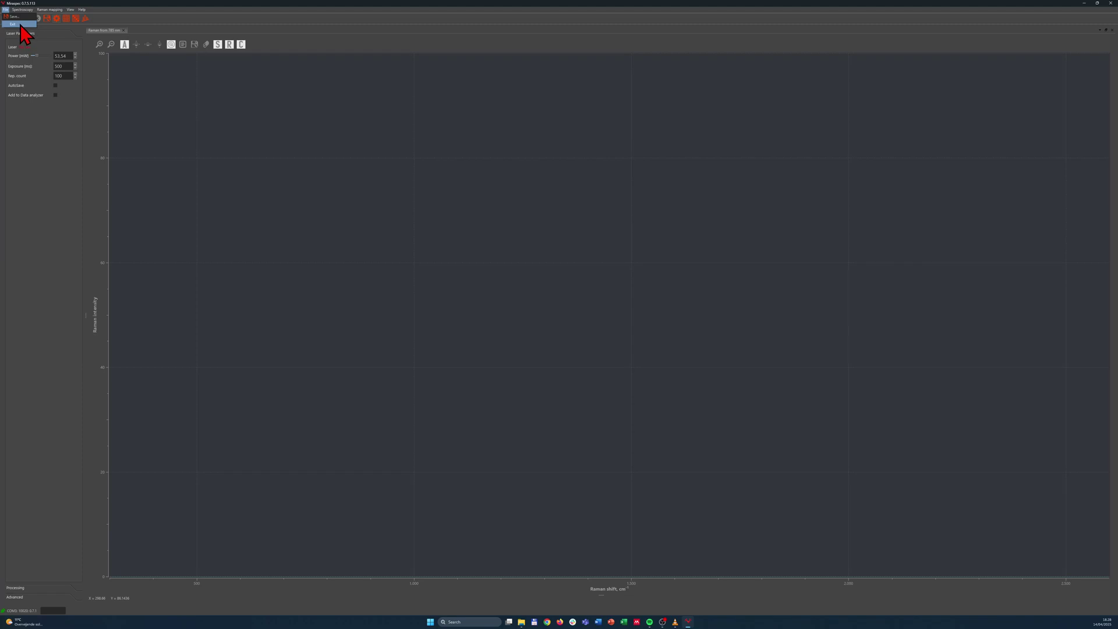
pyautogui.moveTo(21, 12)
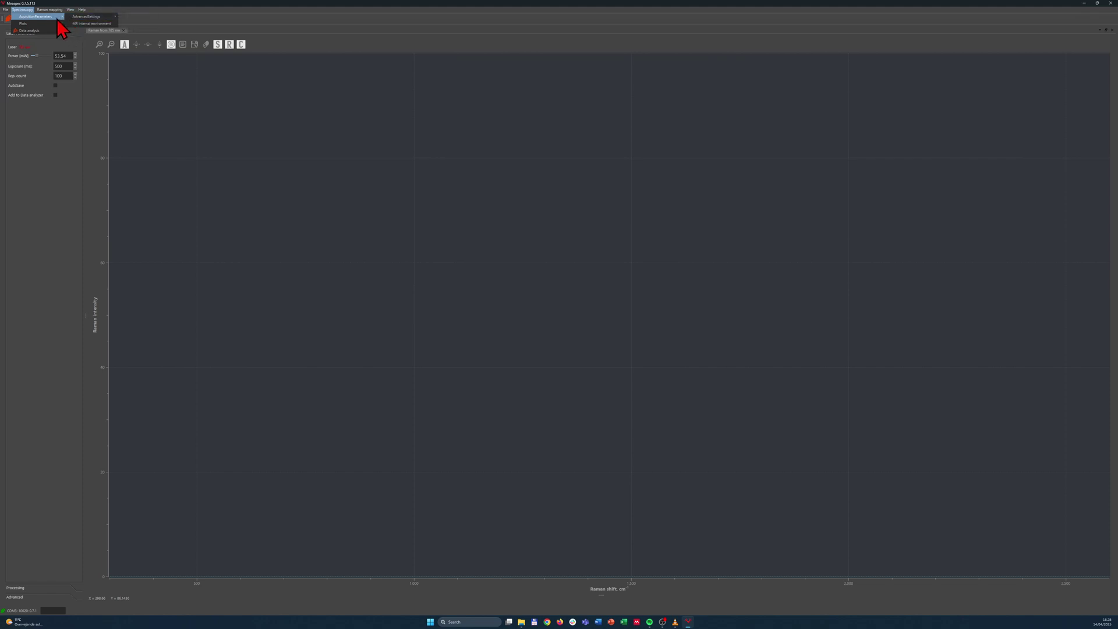
pyautogui.moveTo(69, 17)
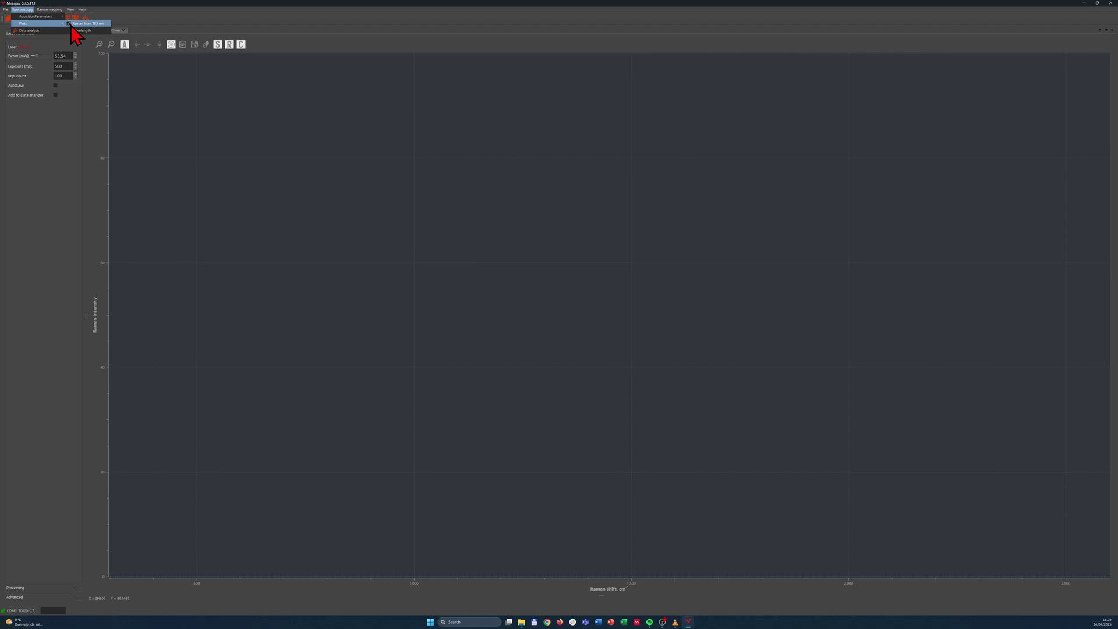
pyautogui.click(72, 25)
pyautogui.click(22, 9)
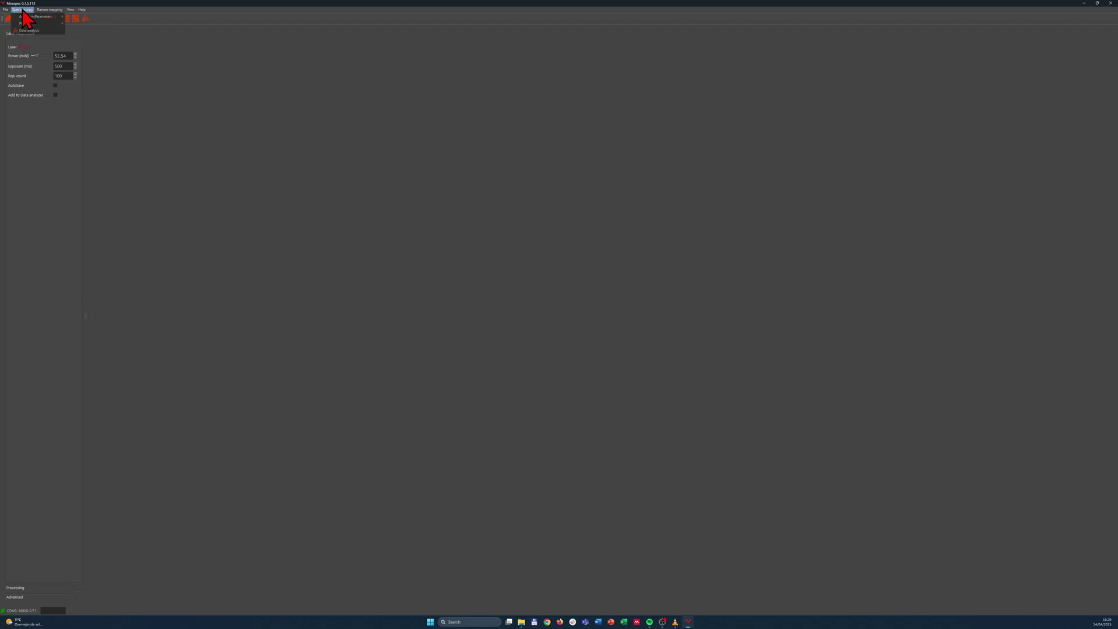
pyautogui.moveTo(45, 24)
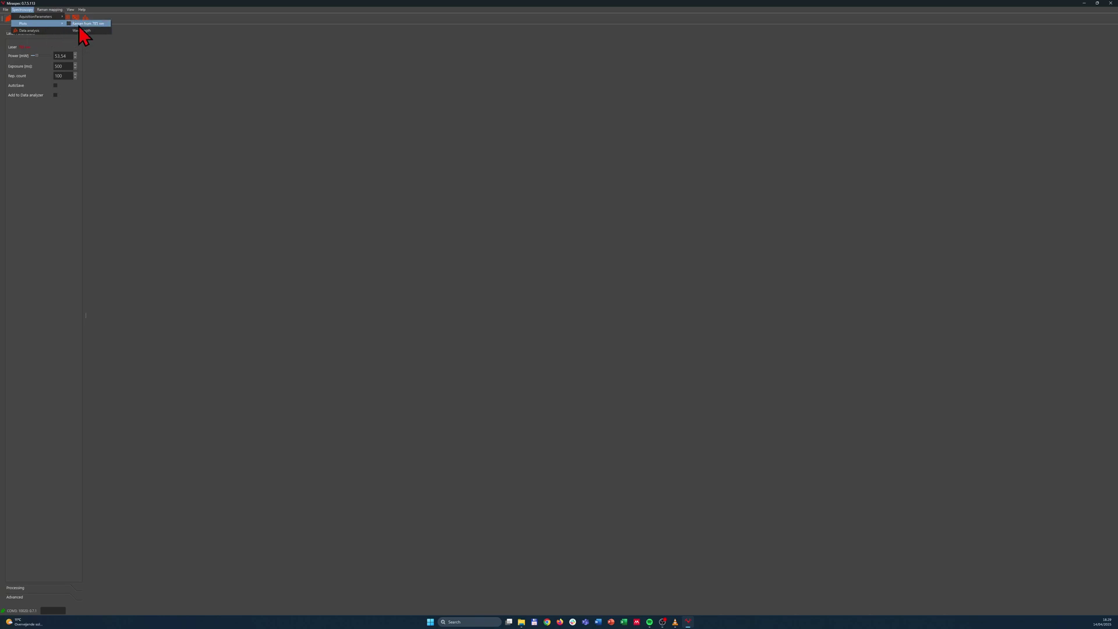
pyautogui.click(79, 24)
# Show the Wavelength plot and close it again.
pyautogui.click(23, 10)
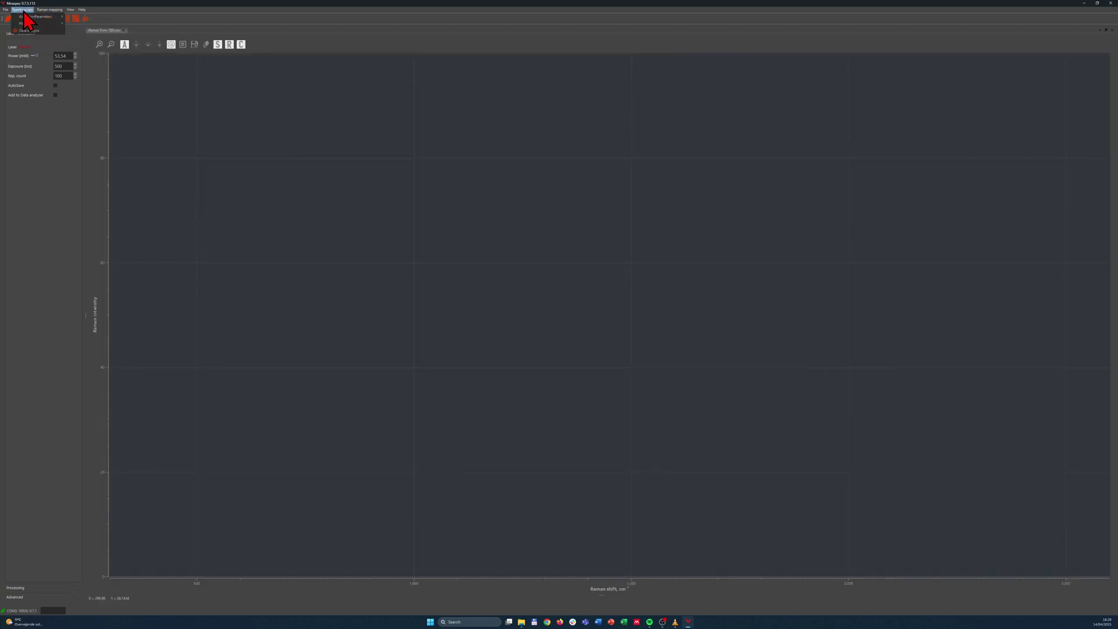
pyautogui.moveTo(32, 23)
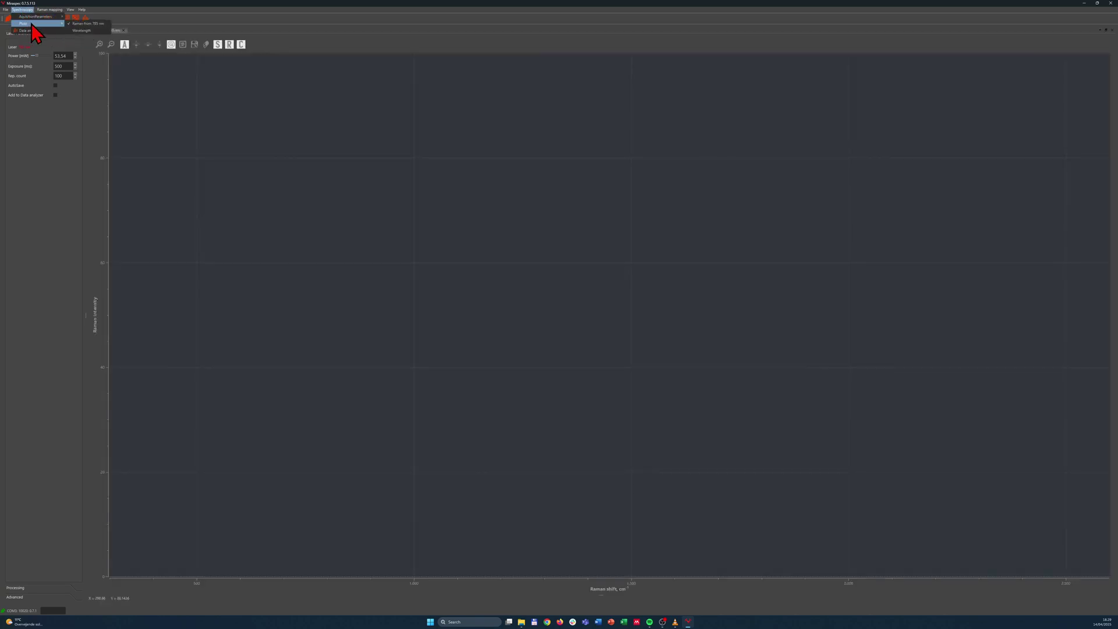
pyautogui.click(81, 30)
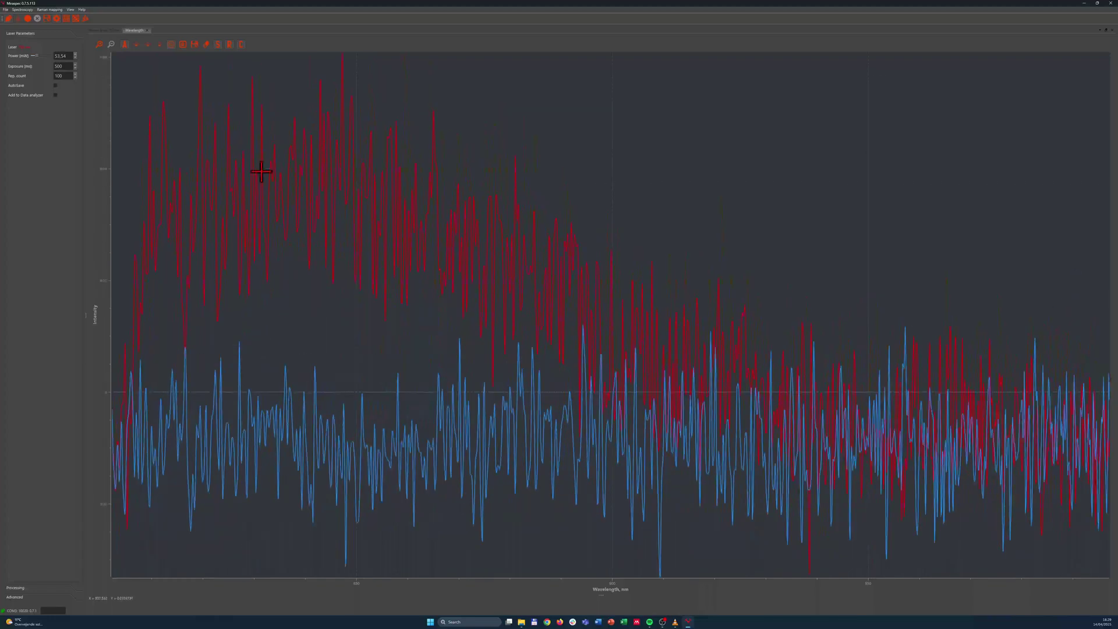
pyautogui.click(148, 29)
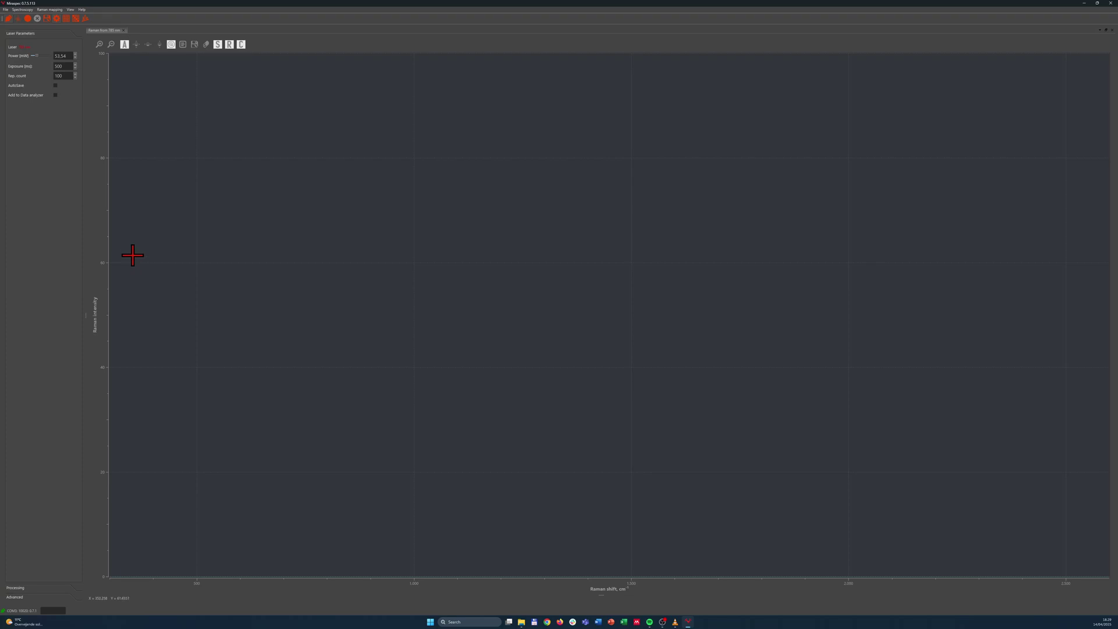
# Open the Data analysis workspace and switch back to the 785 nm Raman plot.
pyautogui.click(28, 10)
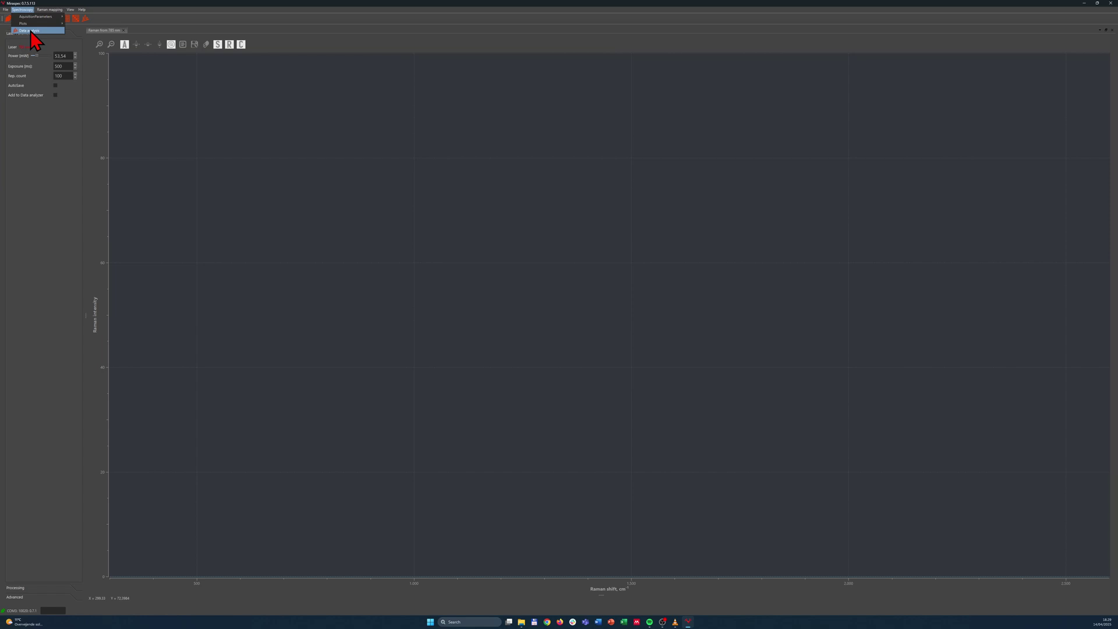
pyautogui.click(29, 30)
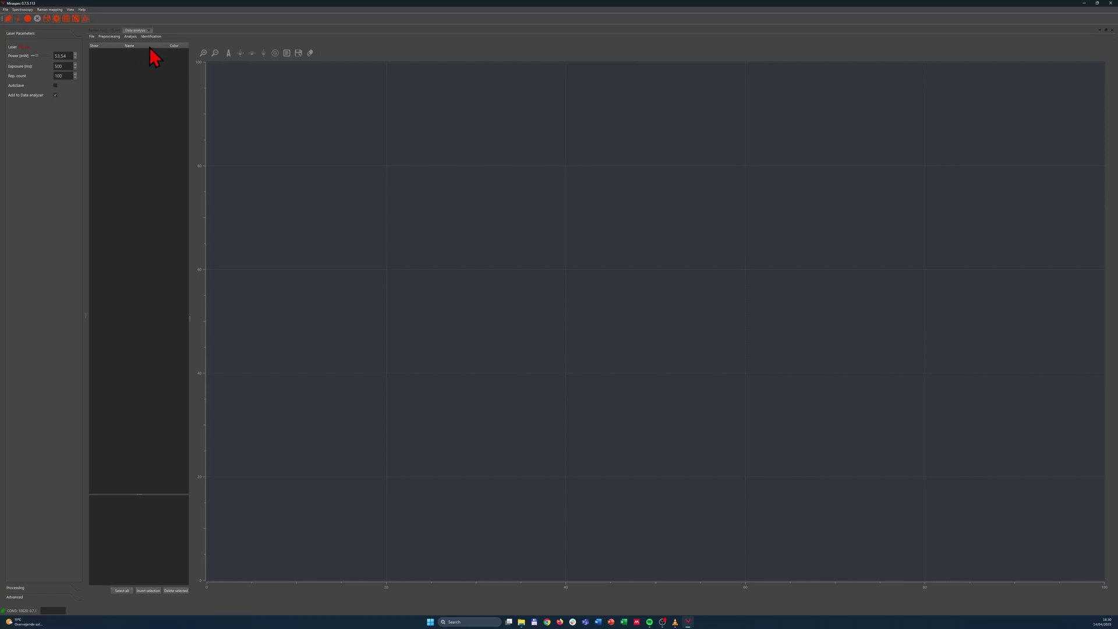
pyautogui.click(51, 10)
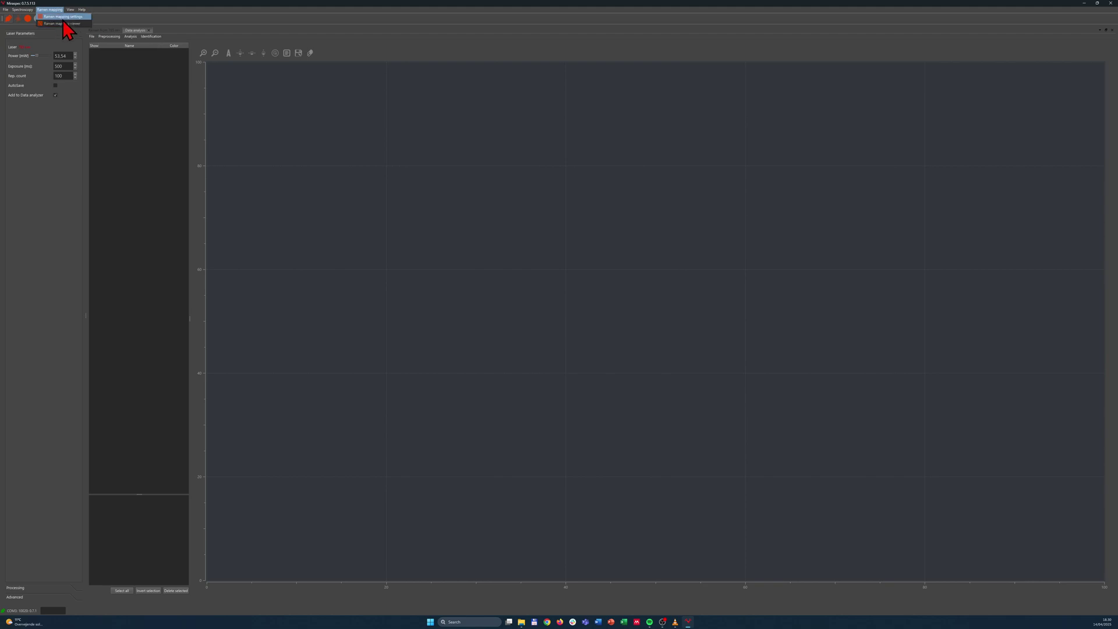
pyautogui.click(61, 17)
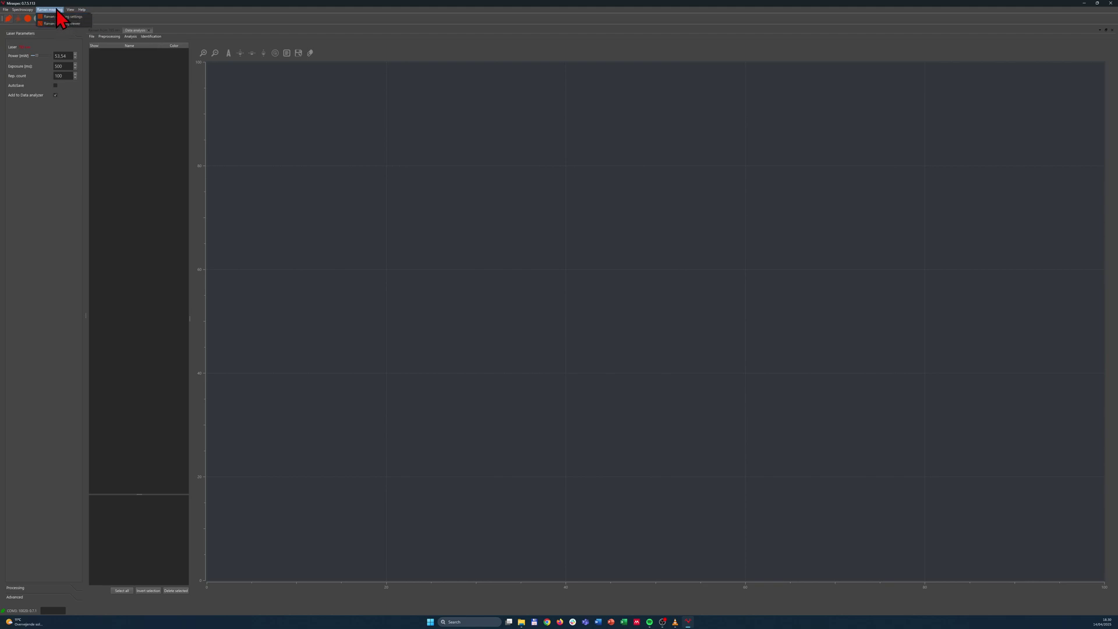
pyautogui.click(104, 31)
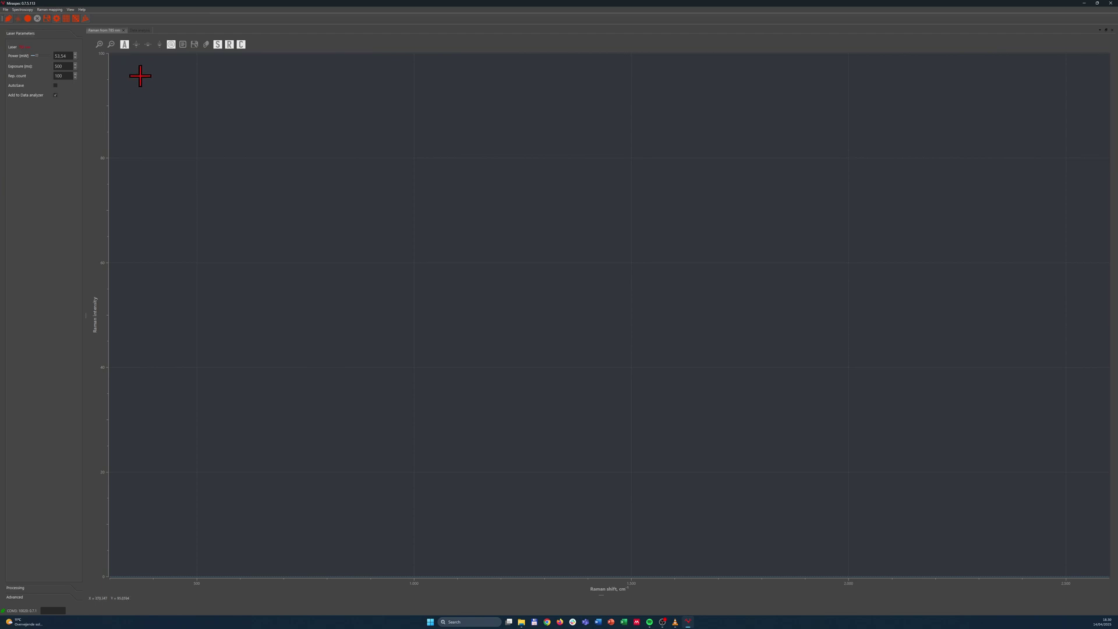
# Try the Light interface theme and switch back to the Dark theme.
pyautogui.click(71, 9)
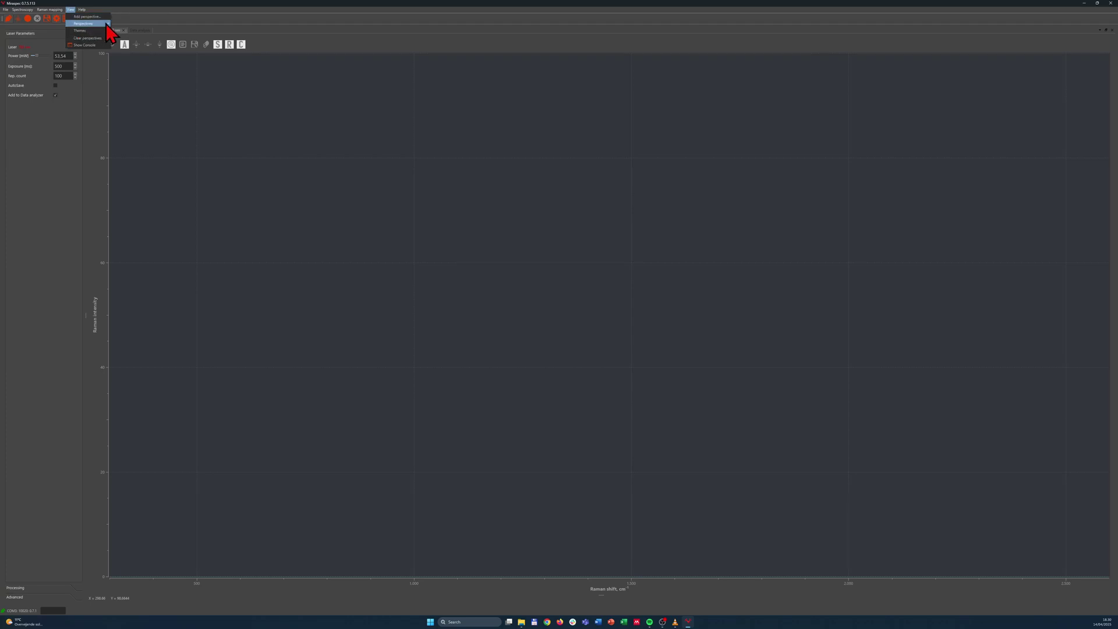
pyautogui.moveTo(106, 25)
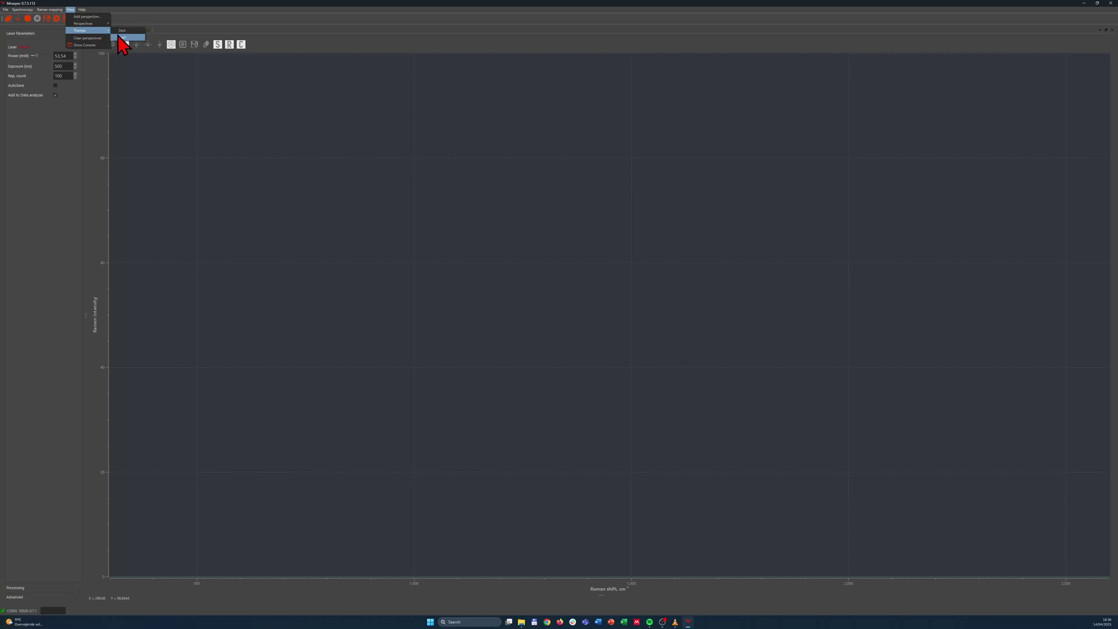
pyautogui.click(124, 38)
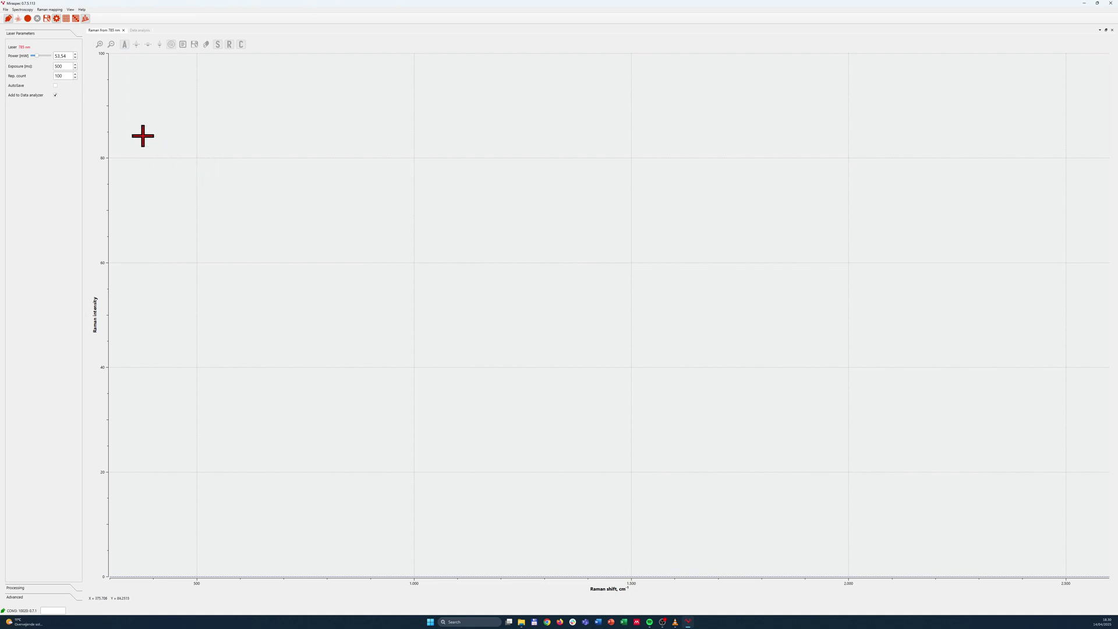
pyautogui.click(70, 9)
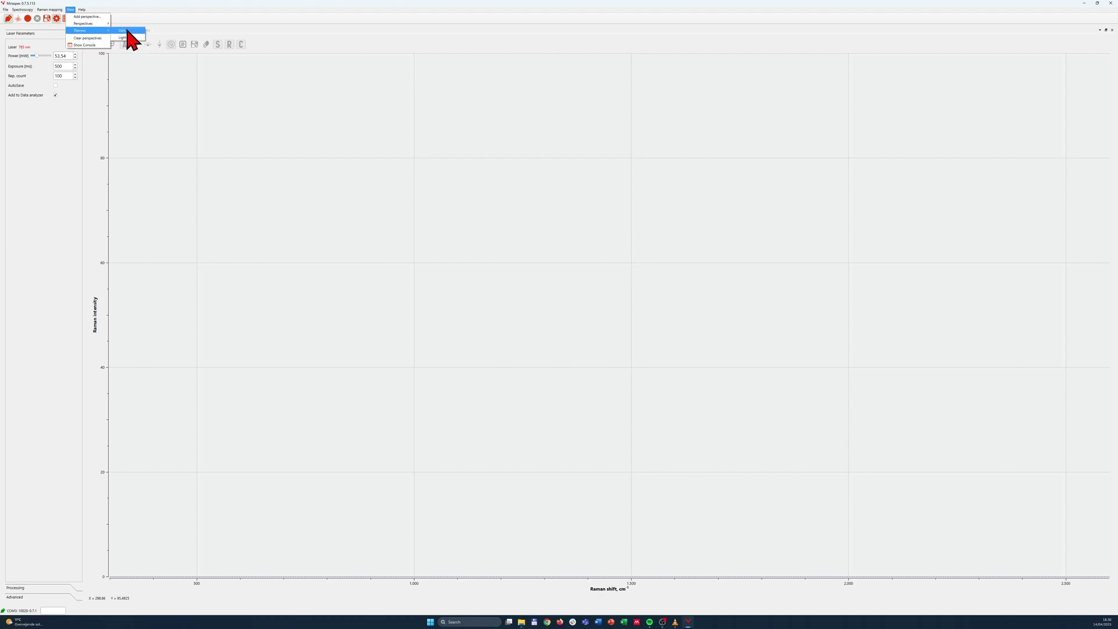
pyautogui.click(128, 32)
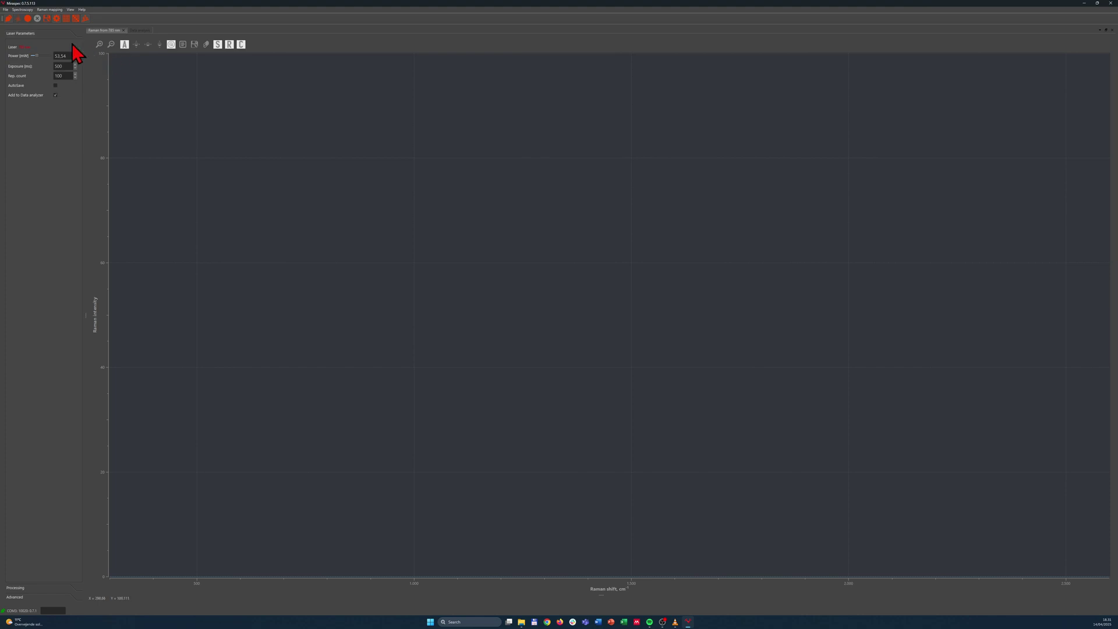
pyautogui.click(70, 10)
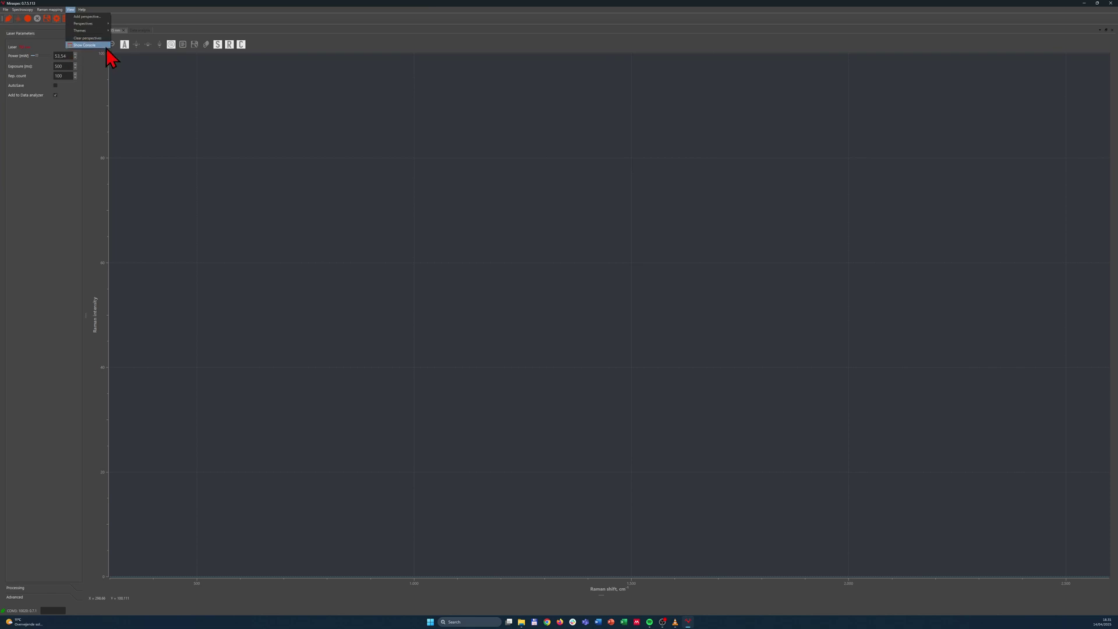
pyautogui.moveTo(83, 10)
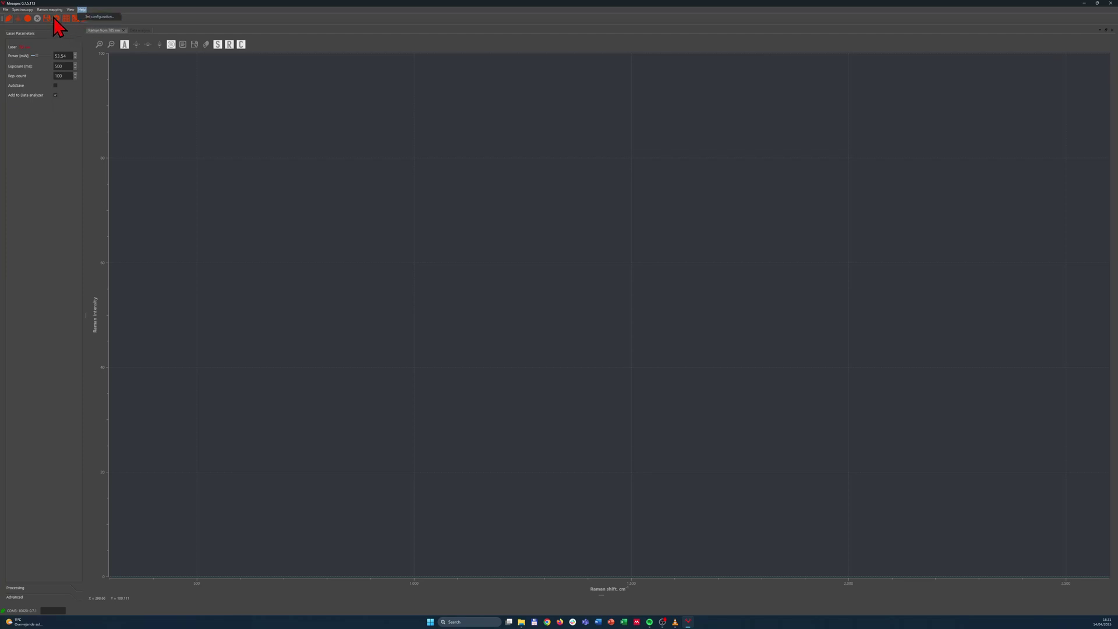
pyautogui.click(74, 3)
# Try turning on AutoSave for the acquired spectra and cancel its naming and folder settings.
pyautogui.click(55, 85)
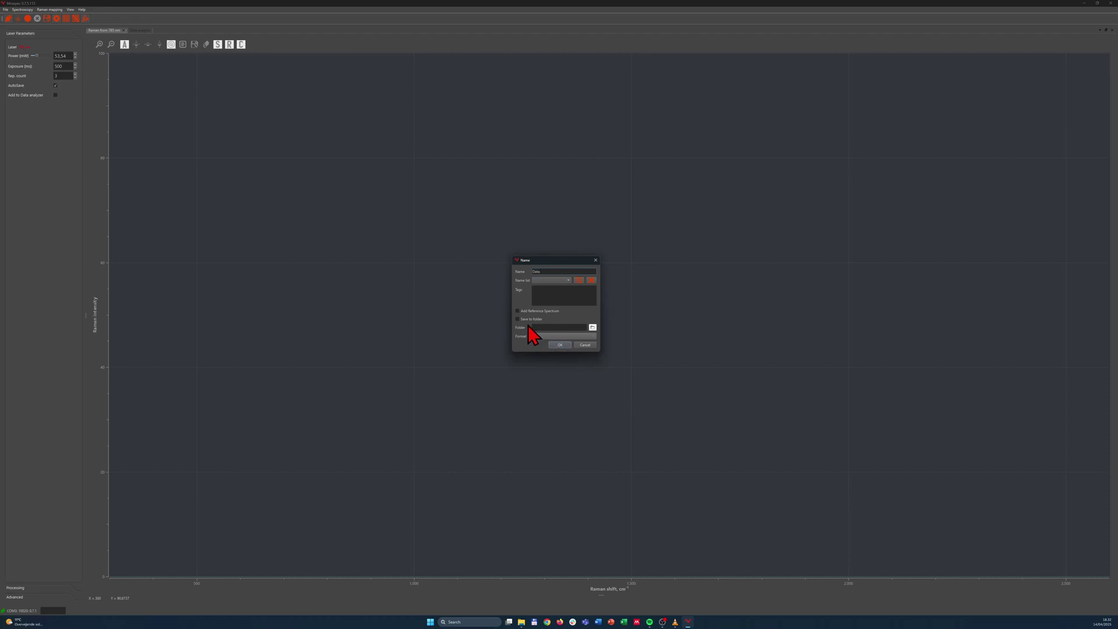
pyautogui.click(583, 346)
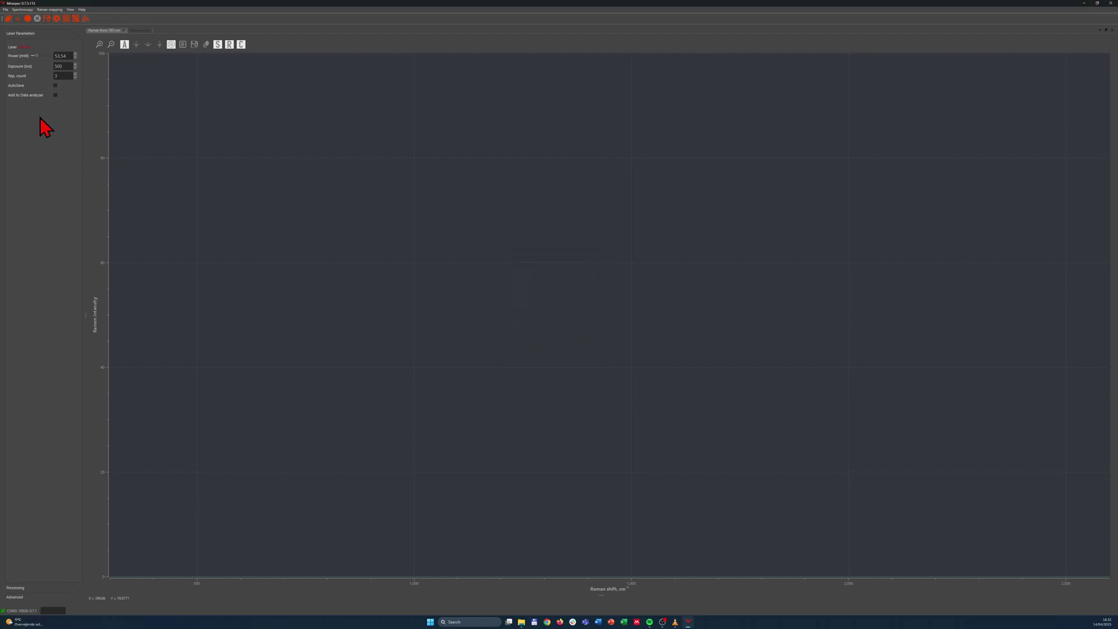
# Turn on adding acquired spectra to the Data analyzer and expand the Processing settings.
pyautogui.click(55, 95)
pyautogui.click(18, 588)
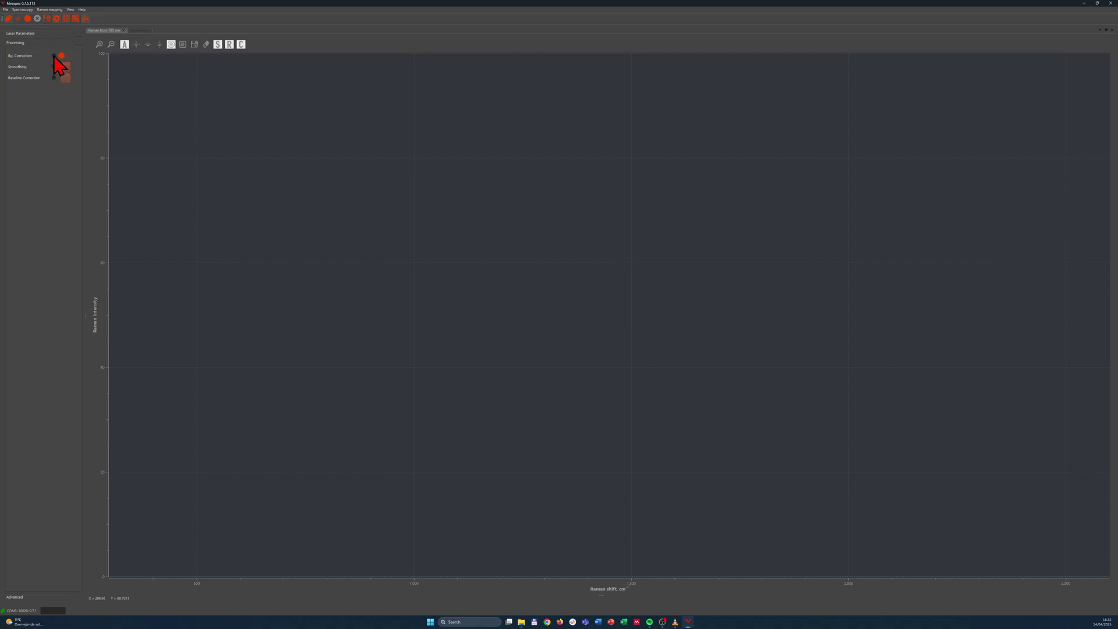
# Try to turn on background correction in the Processing settings.
pyautogui.click(54, 56)
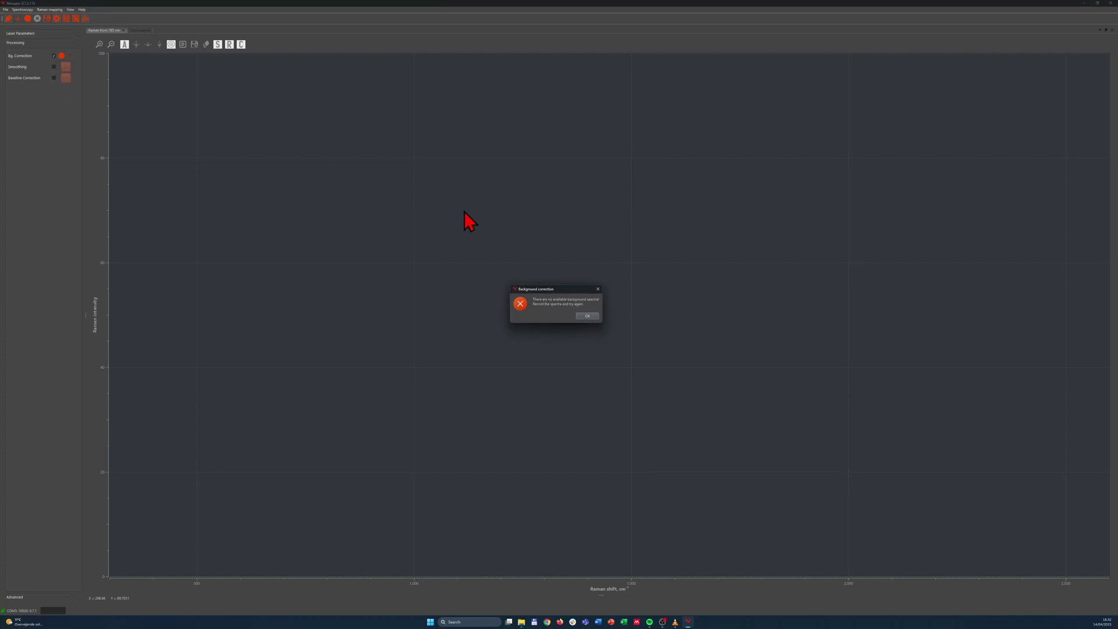
pyautogui.click(586, 316)
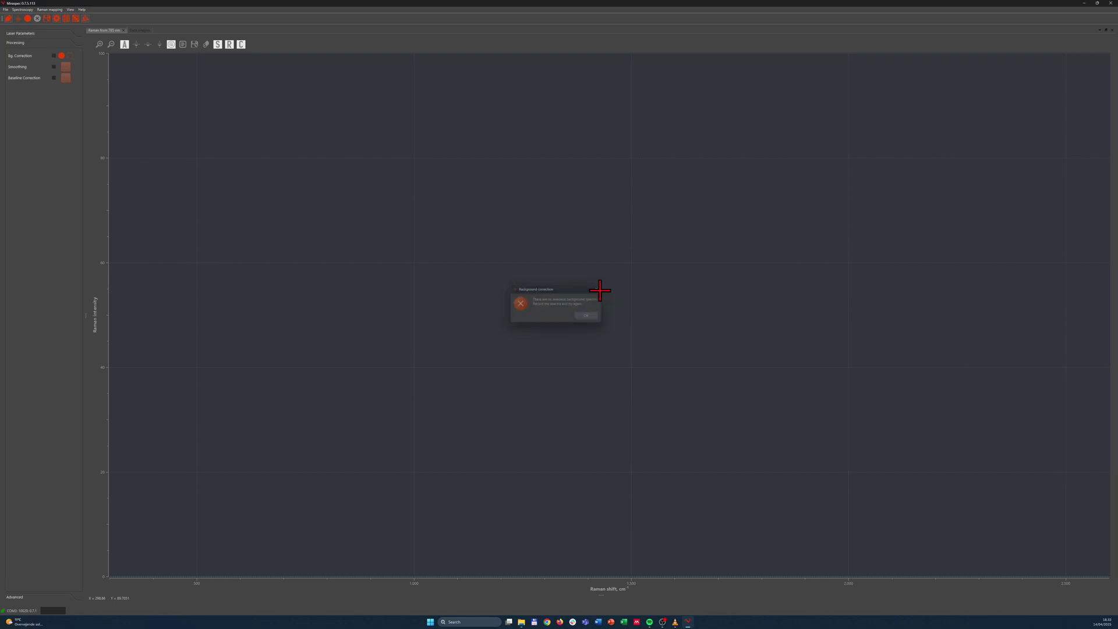
pyautogui.click(599, 290)
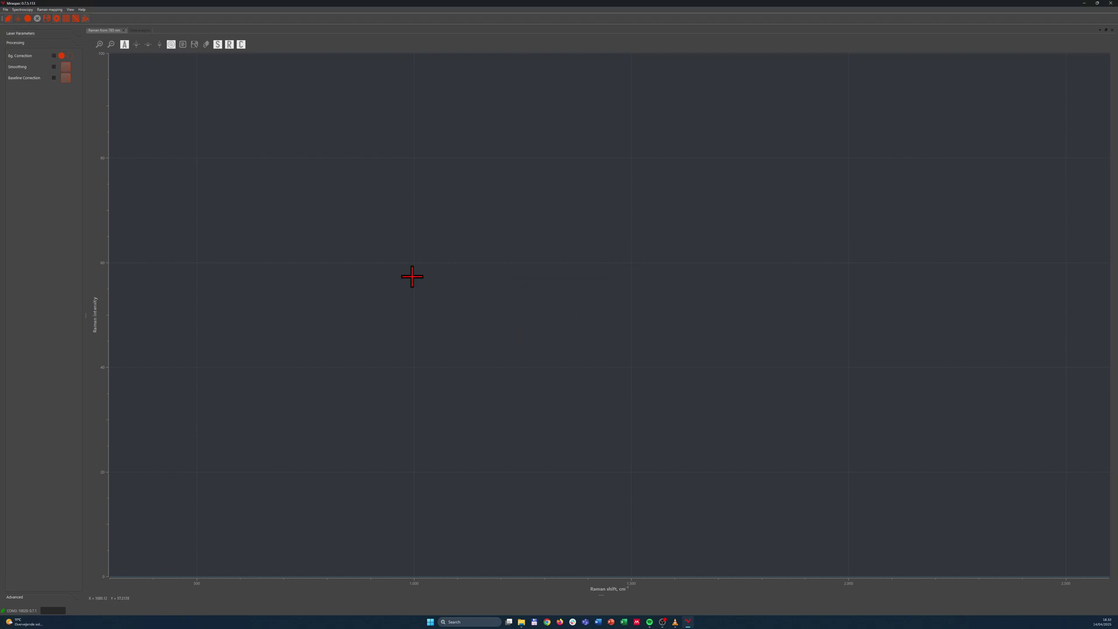
# Compare the smoothing methods, returning to Savitzky-Golay, and expand the Baseline Correction options.
pyautogui.click(65, 68)
pyautogui.click(19, 94)
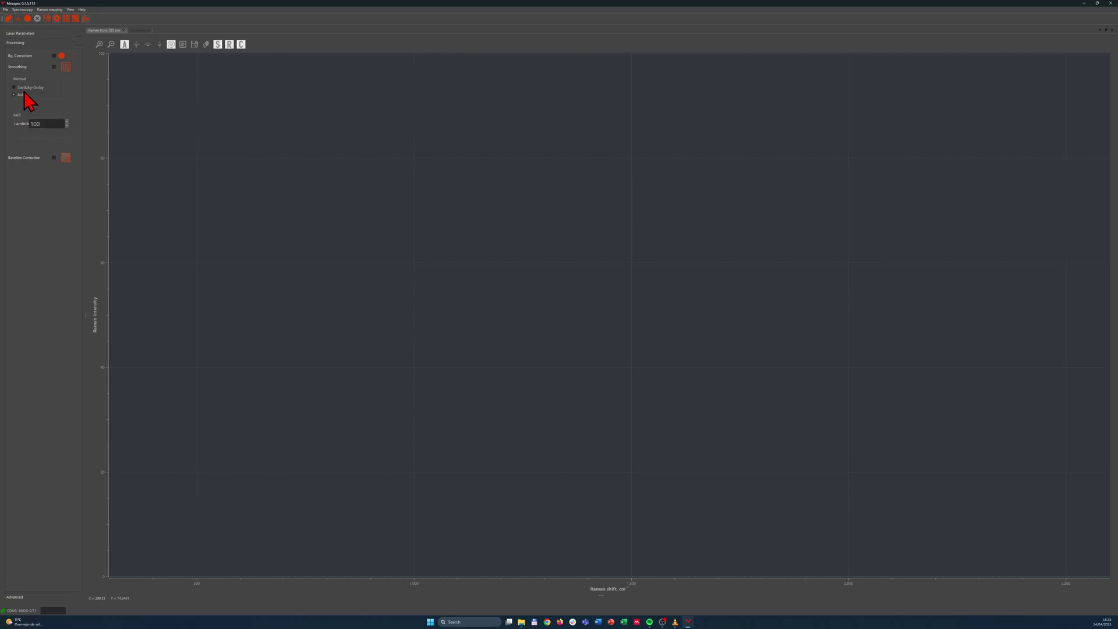
pyautogui.click(26, 88)
pyautogui.click(66, 67)
pyautogui.click(65, 78)
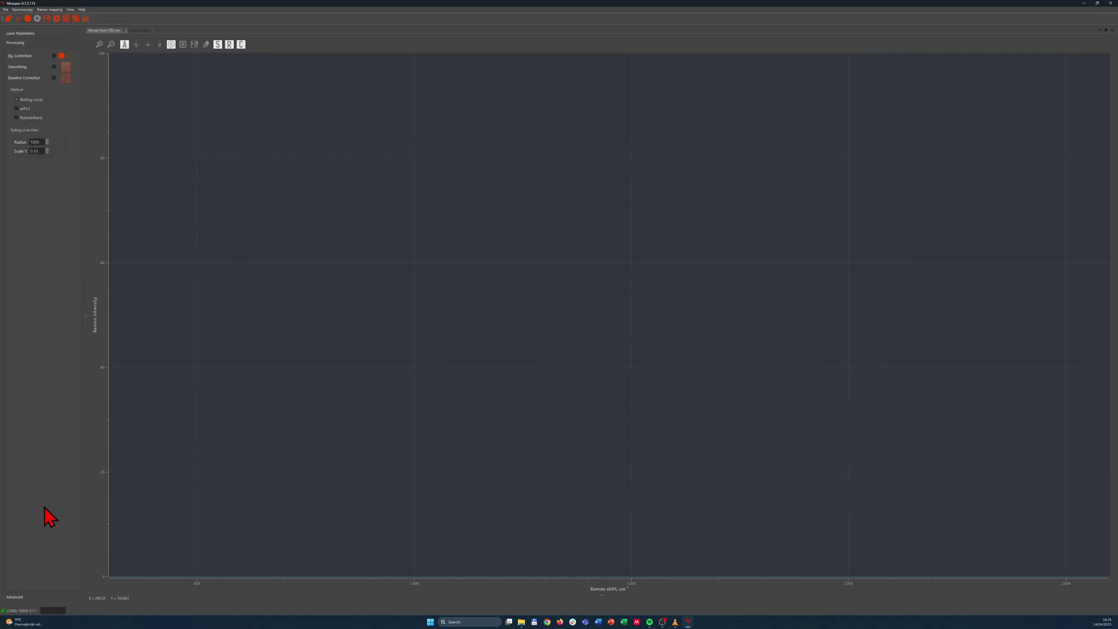
# View the Advanced settings, Laser Parameters and Data analysis workspace, returning to the 785 nm Raman plot.
pyautogui.click(14, 597)
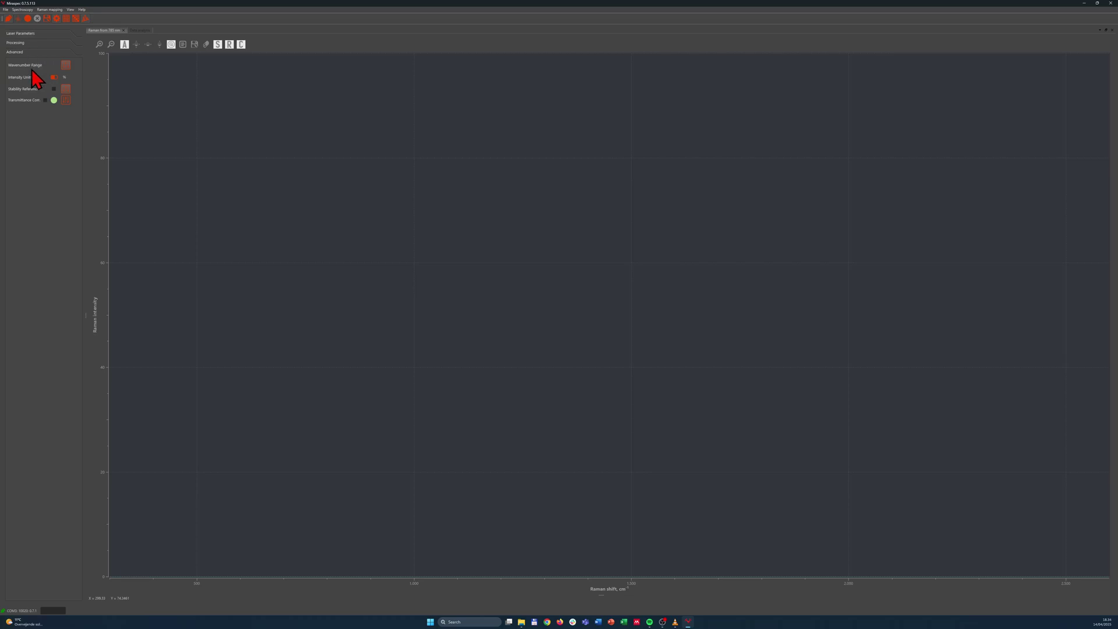
pyautogui.click(32, 36)
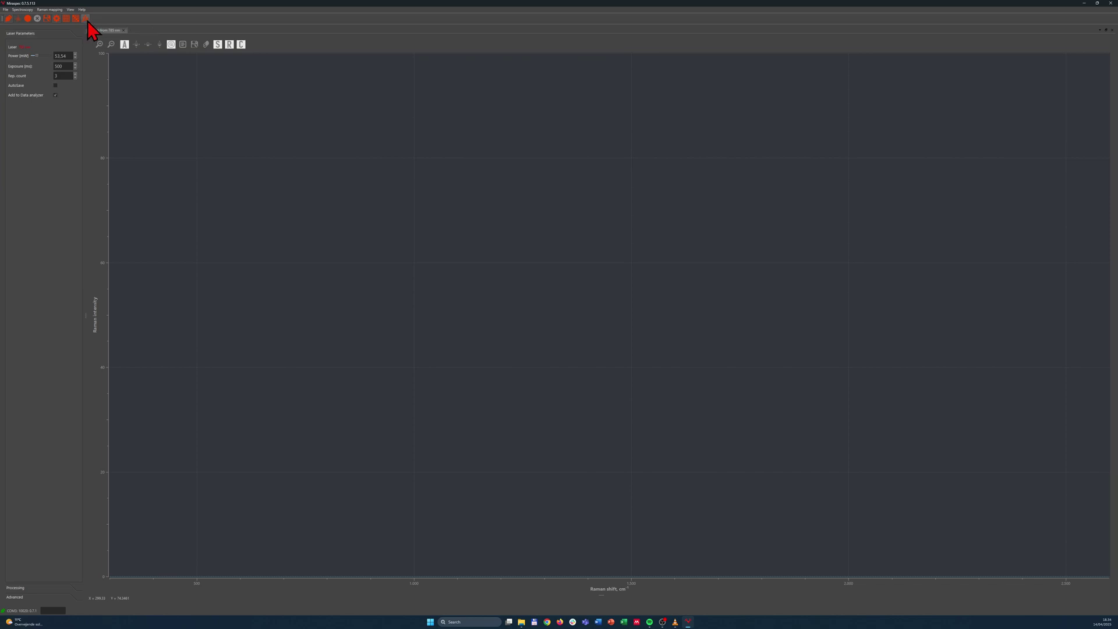
pyautogui.click(86, 19)
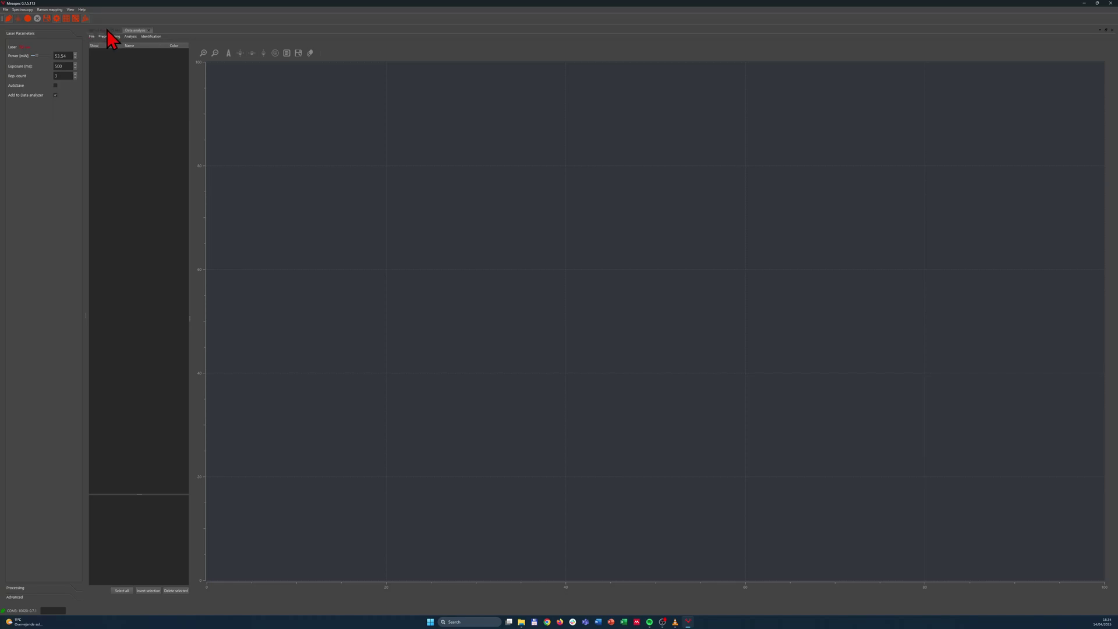
pyautogui.click(110, 30)
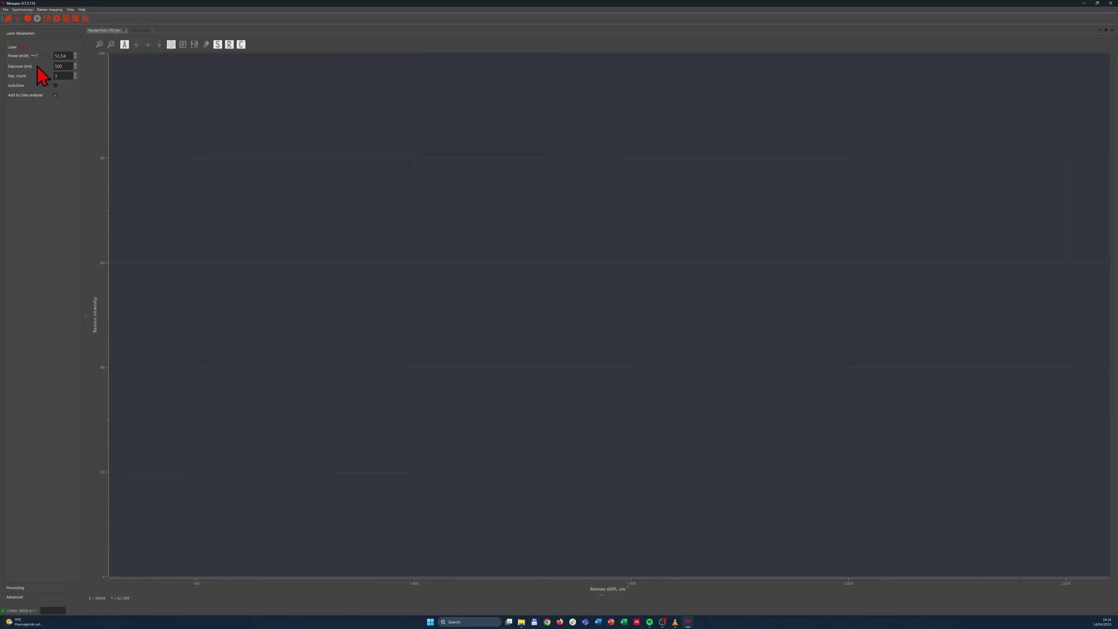
# Start the live spectrum measurement and zoom in on the peak near 620 cm⁻¹ and back out.
pyautogui.click(17, 21)
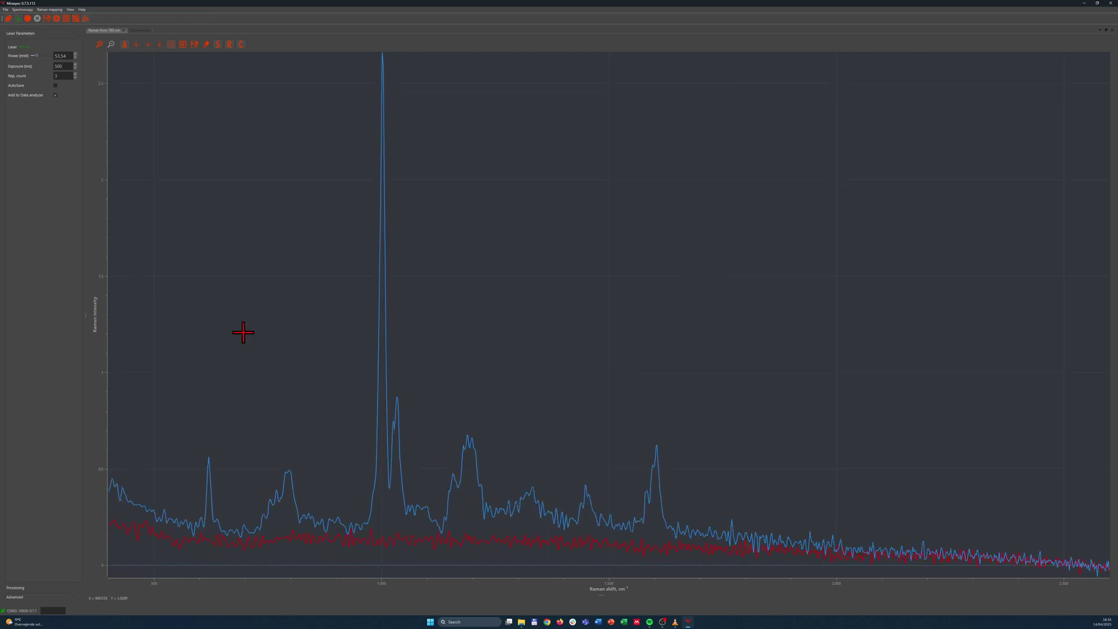
pyautogui.click(99, 44)
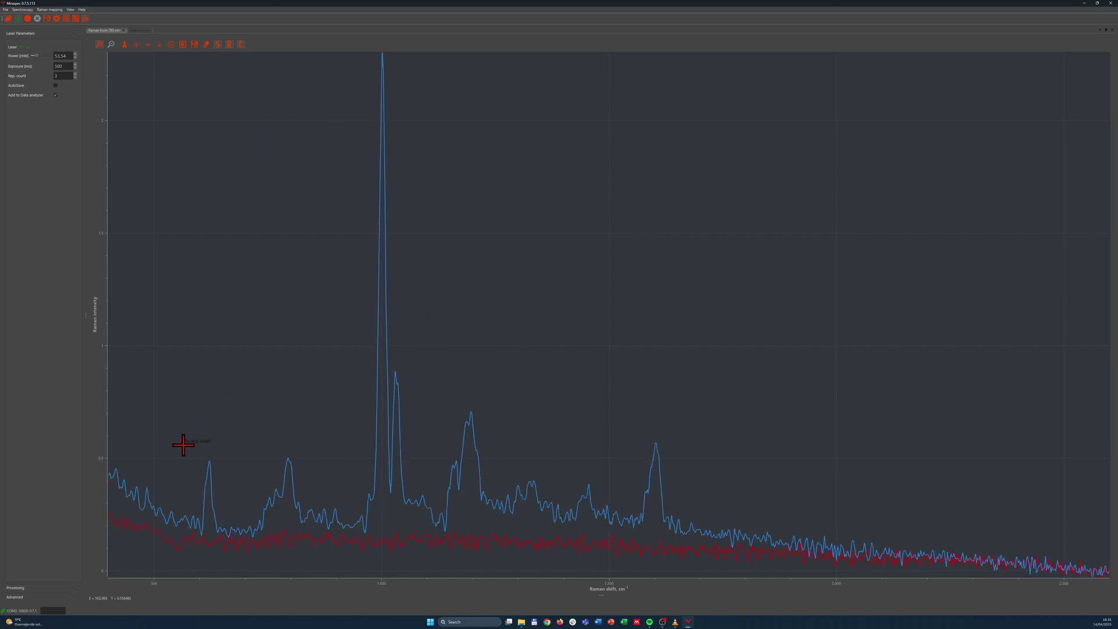
pyautogui.moveTo(190, 438); pyautogui.dragTo(237, 549)
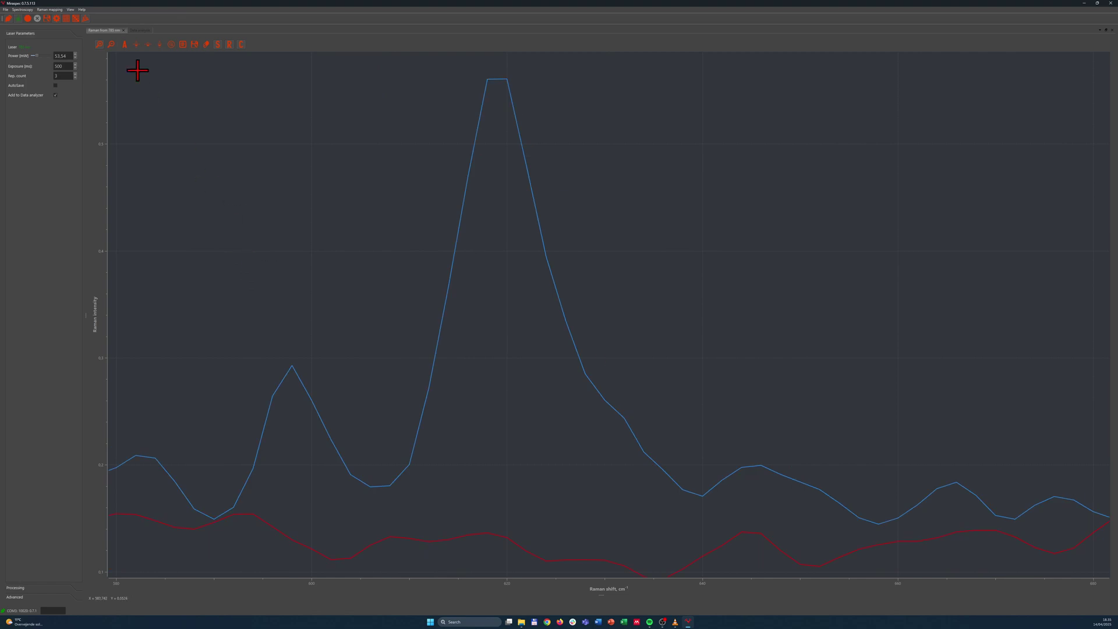
pyautogui.click(113, 46)
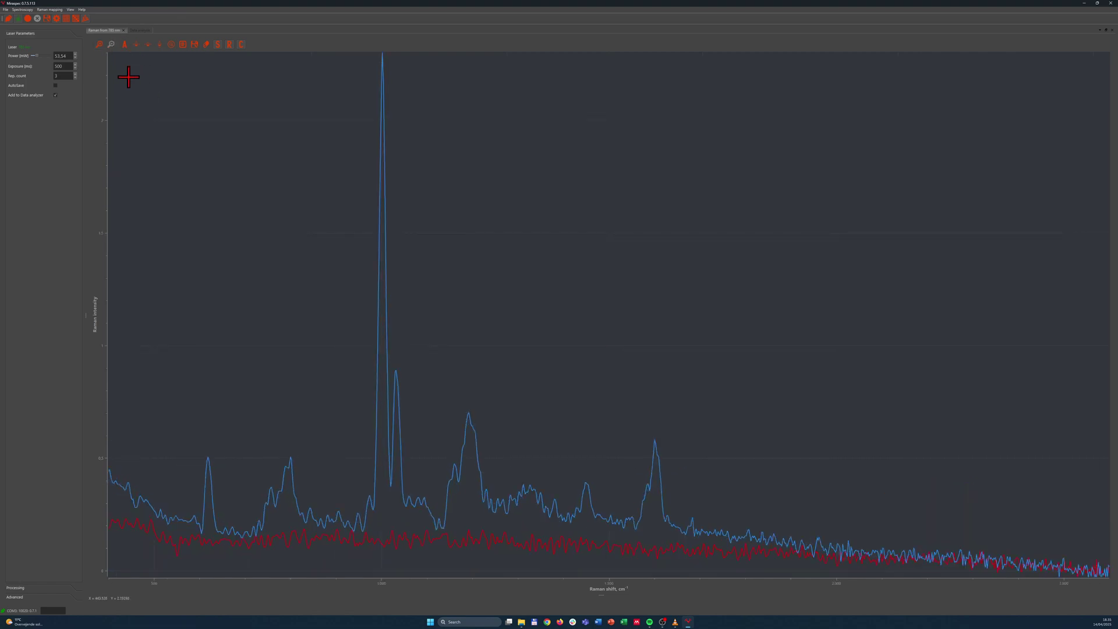
# Zoom in around the peak near 620 cm⁻¹ and restore the full spectrum with automatic scaling.
pyautogui.click(100, 45)
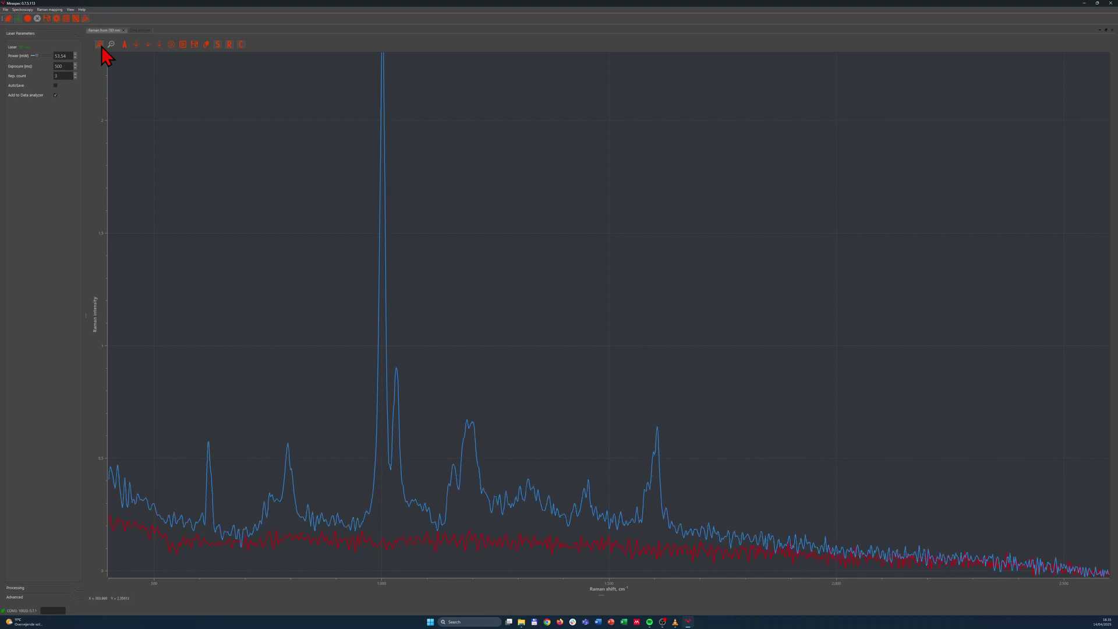
pyautogui.moveTo(169, 427); pyautogui.dragTo(235, 498)
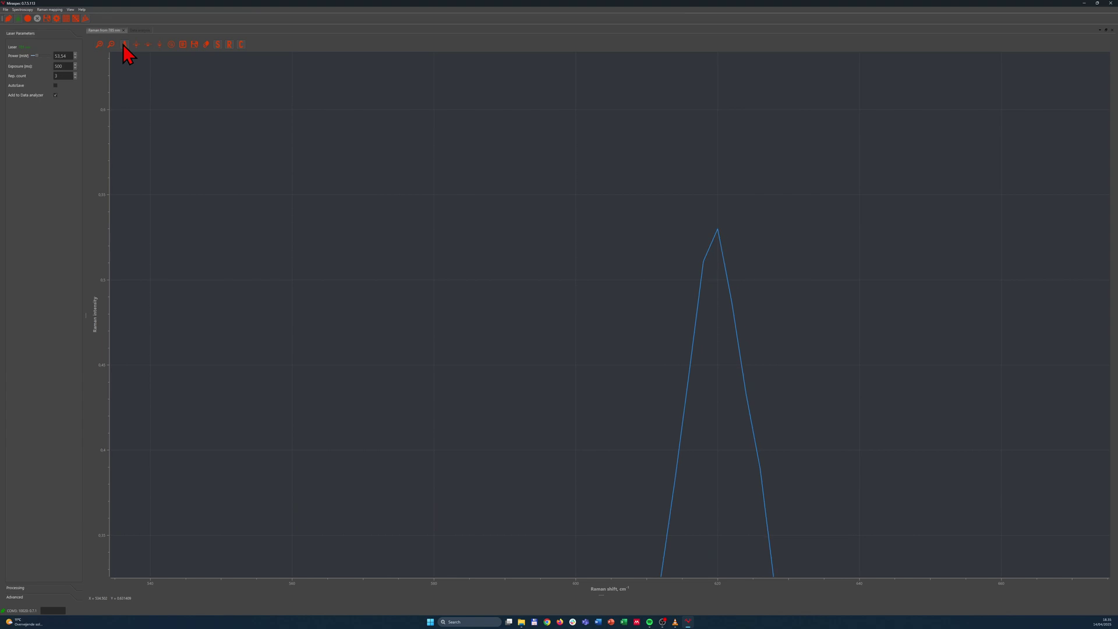
pyautogui.click(123, 44)
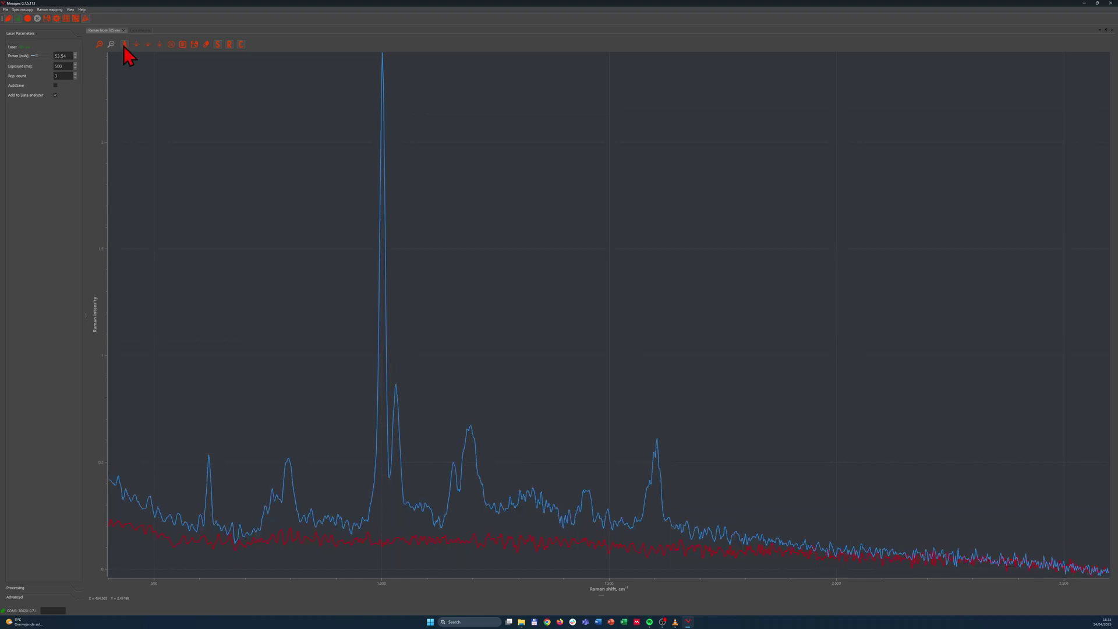
# Zoom in on the two peaks between about 570 and 815 cm⁻¹ and fit the whole spectrum to the window.
pyautogui.click(99, 45)
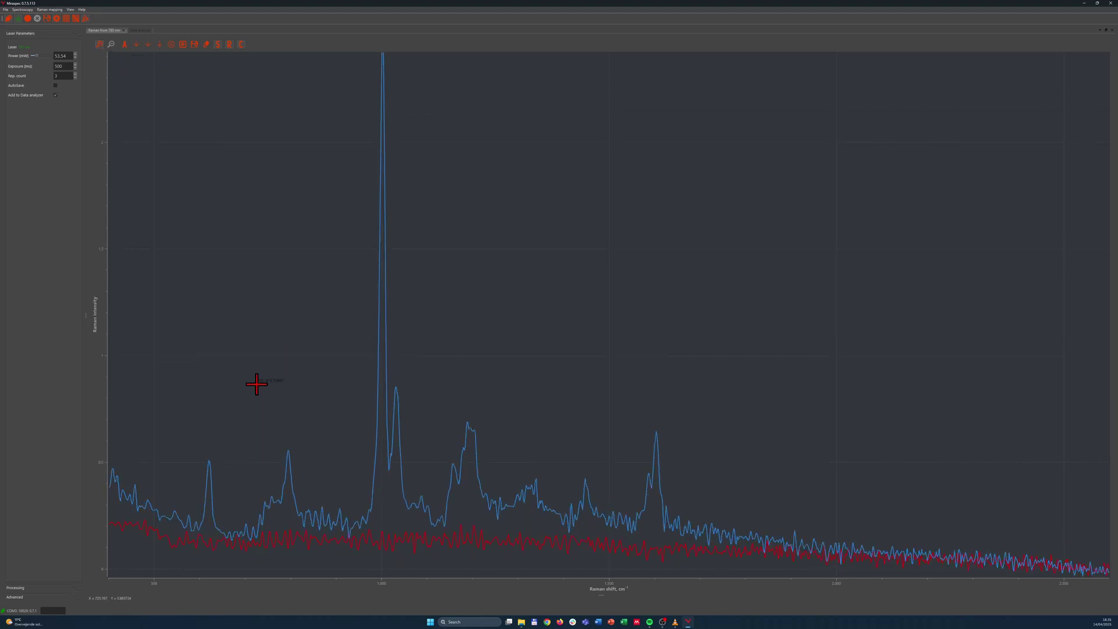
pyautogui.moveTo(186, 429); pyautogui.dragTo(297, 554)
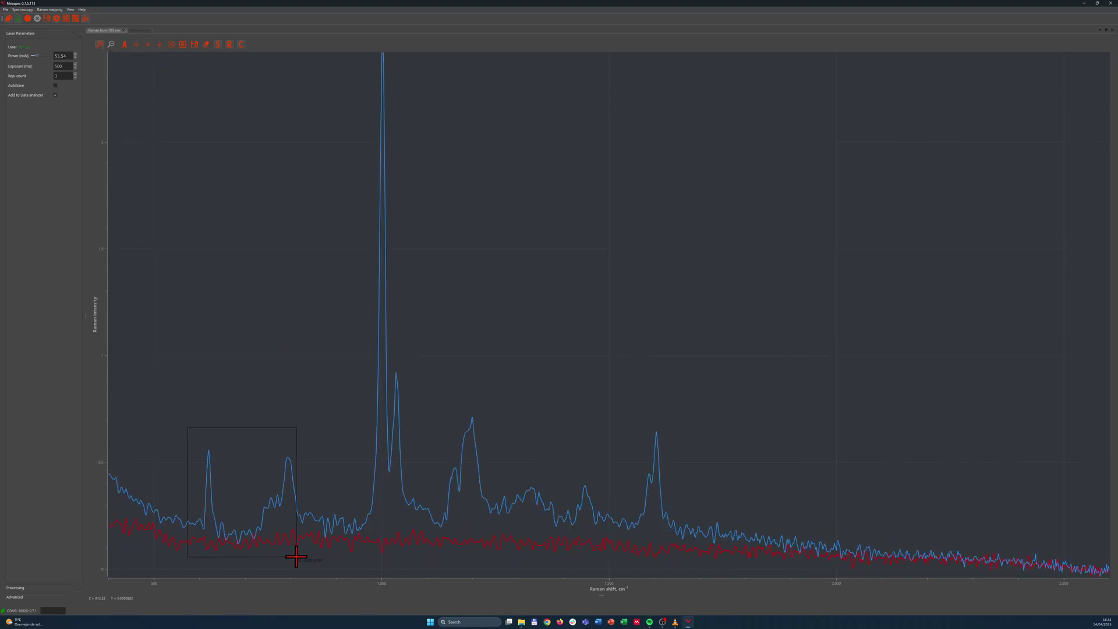
pyautogui.click(138, 50)
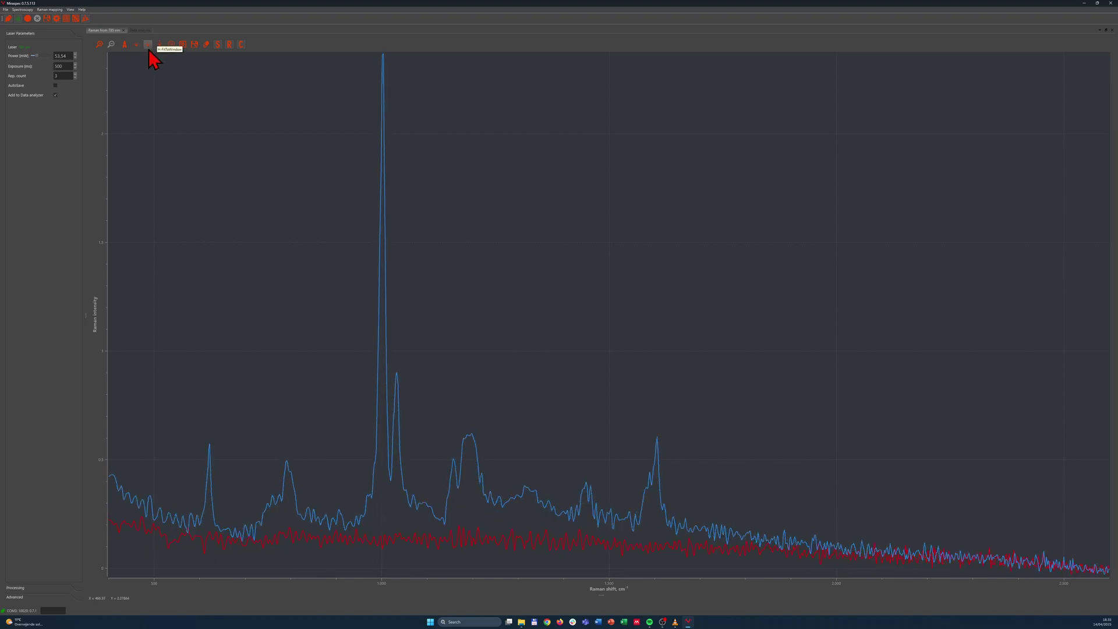
# Zoom in on the range from about 490 to 1950 cm⁻¹ and fit the X axis and the Y axis separately.
pyautogui.click(100, 45)
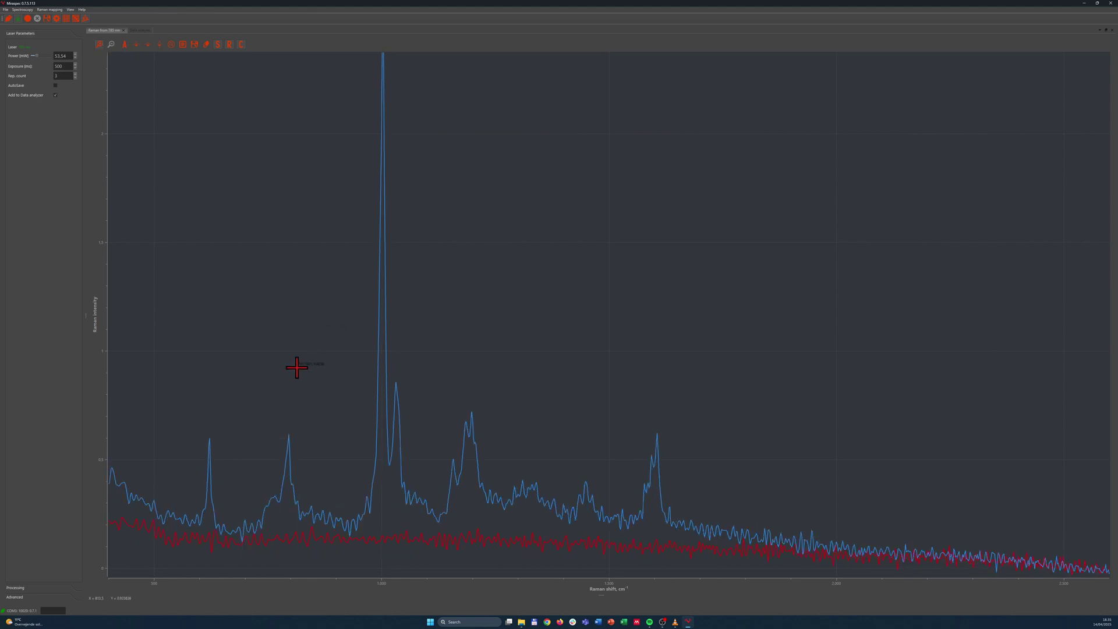
pyautogui.moveTo(149, 398); pyautogui.dragTo(815, 558)
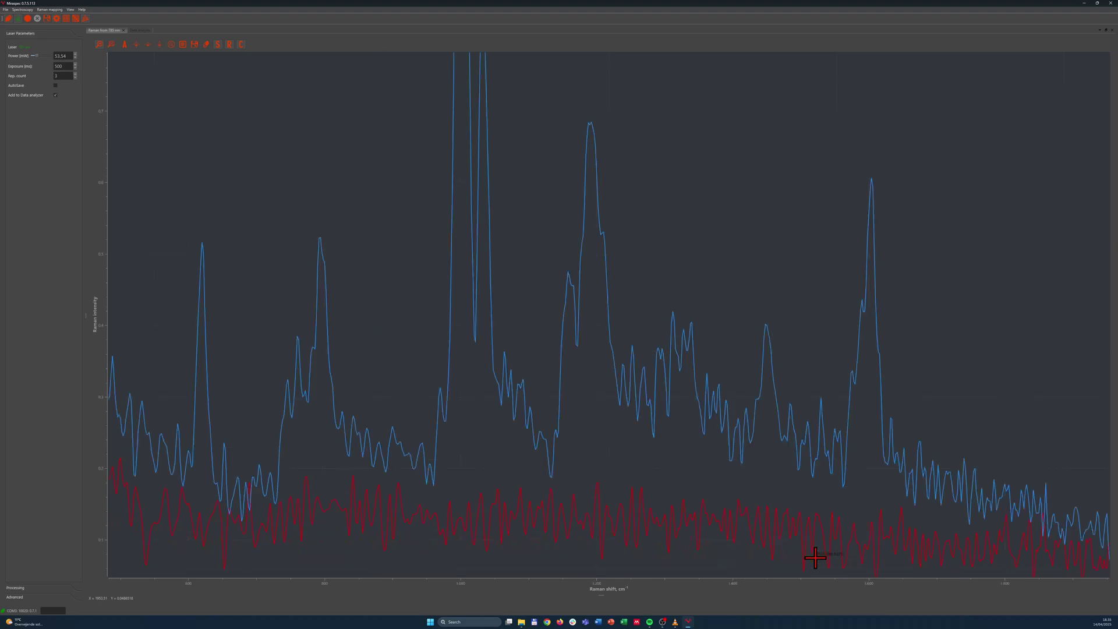
pyautogui.click(149, 47)
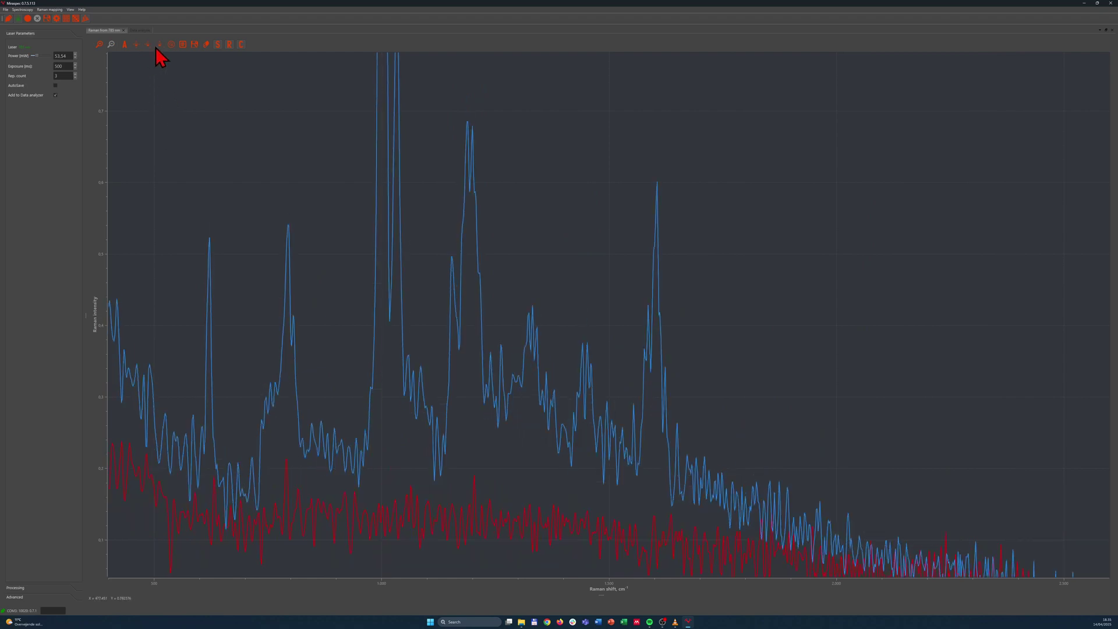
pyautogui.click(161, 47)
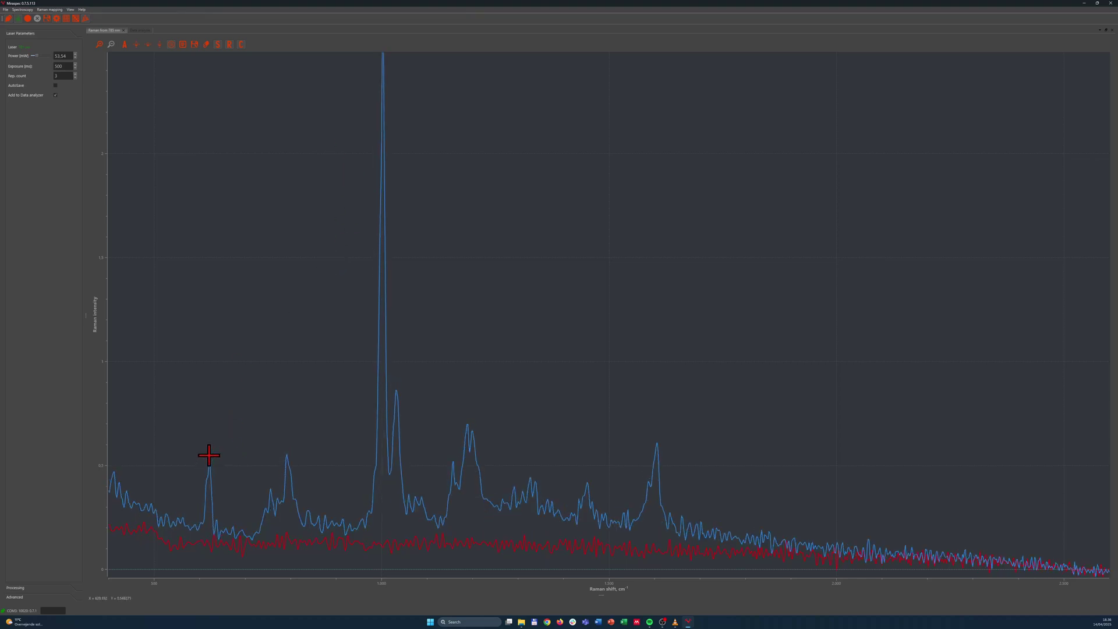
# Mark the peak near 620 cm⁻¹ with a coordinate cursor and remove it, and show and hide the plot legend.
pyautogui.click(208, 457)
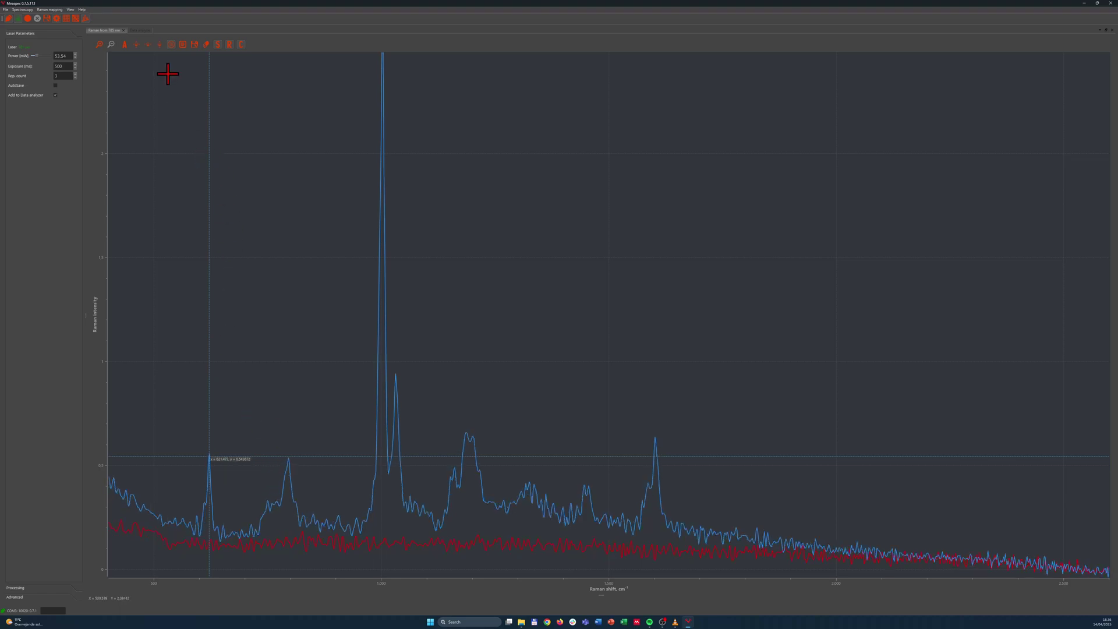
pyautogui.click(172, 45)
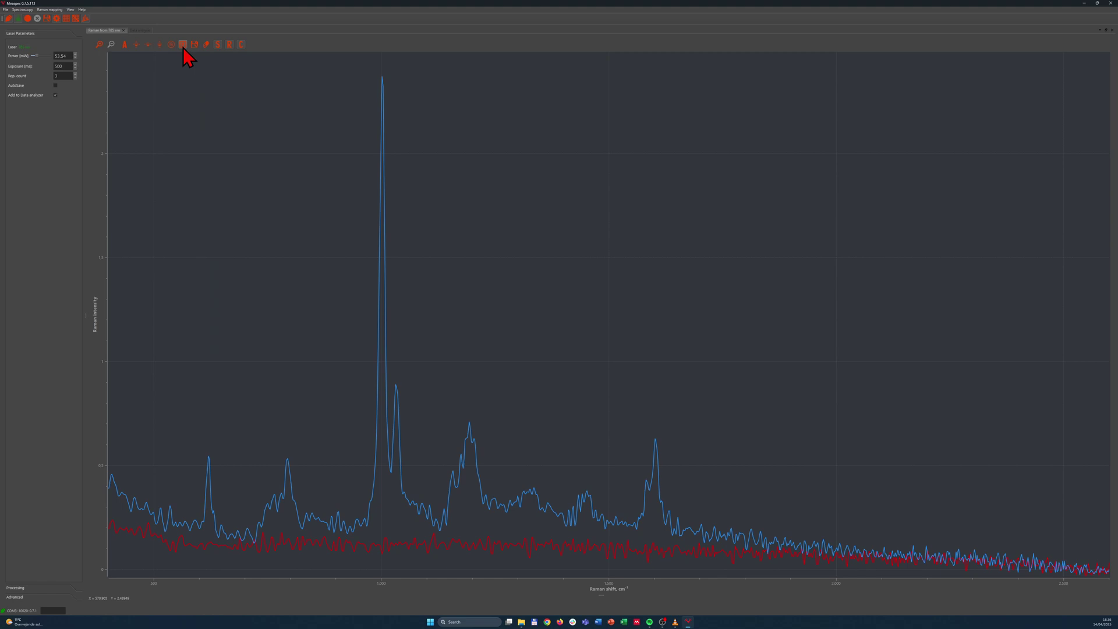
pyautogui.click(183, 46)
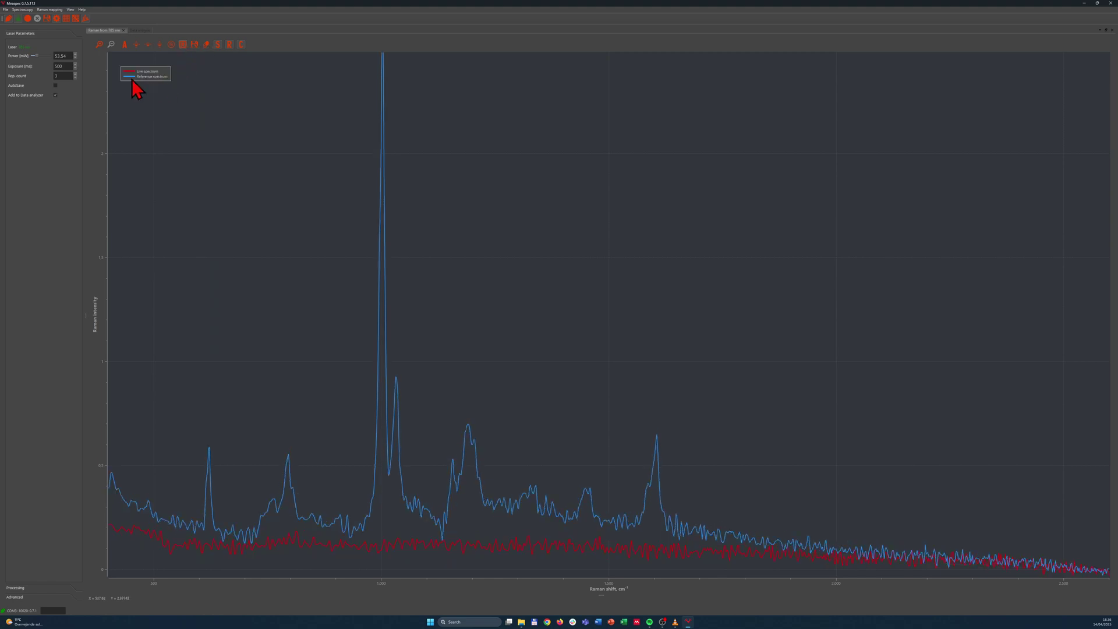
pyautogui.click(183, 46)
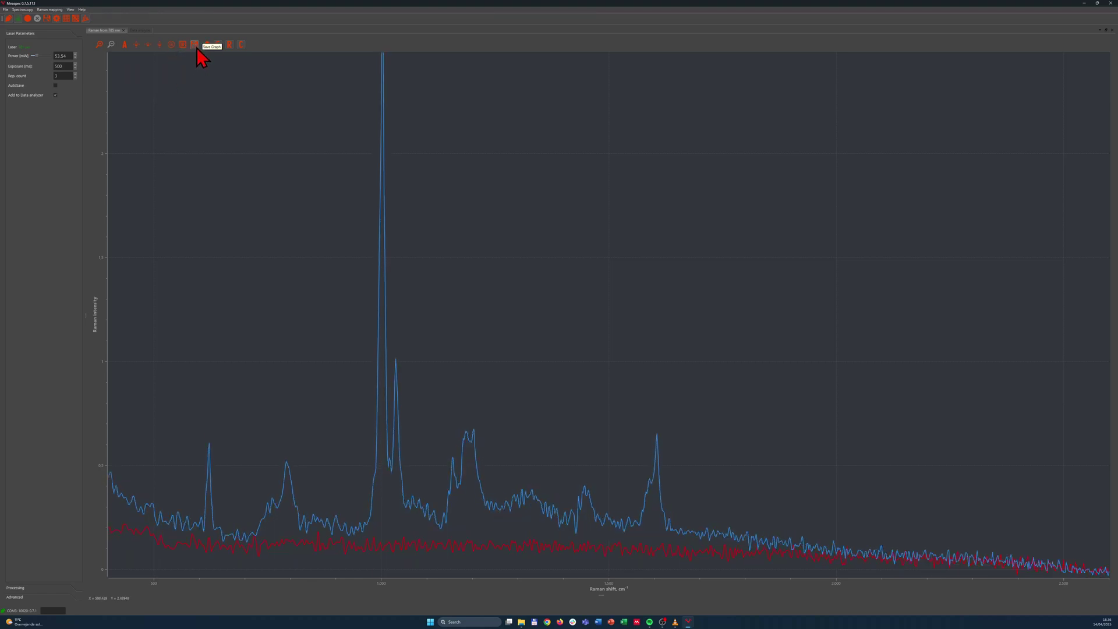
# Try saving the graph as a PNG image and cancel the export.
pyautogui.click(197, 49)
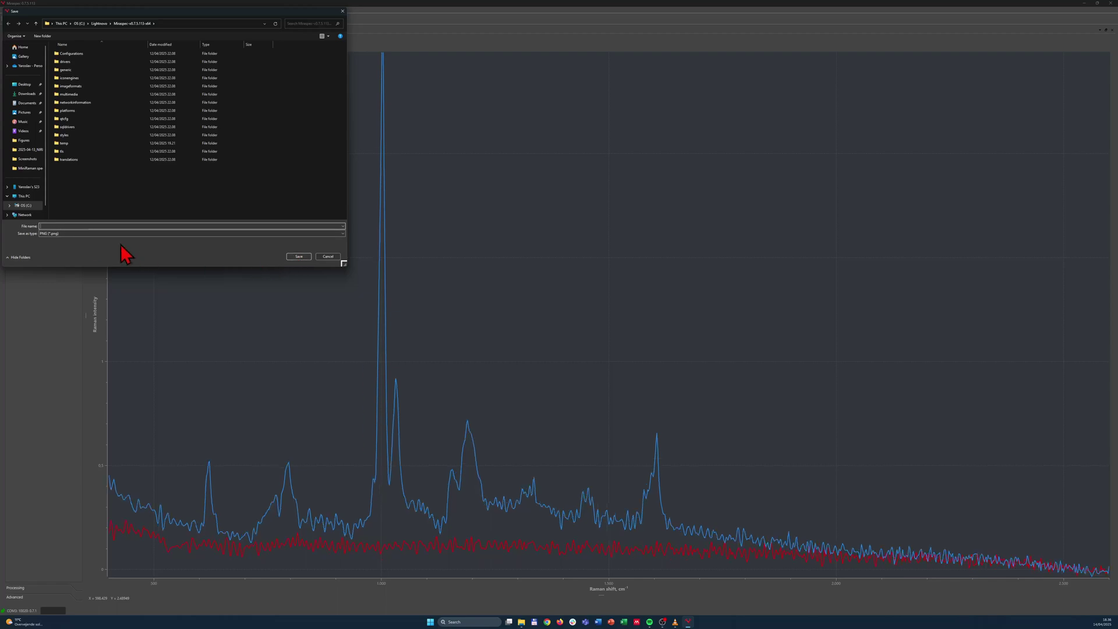
pyautogui.click(328, 257)
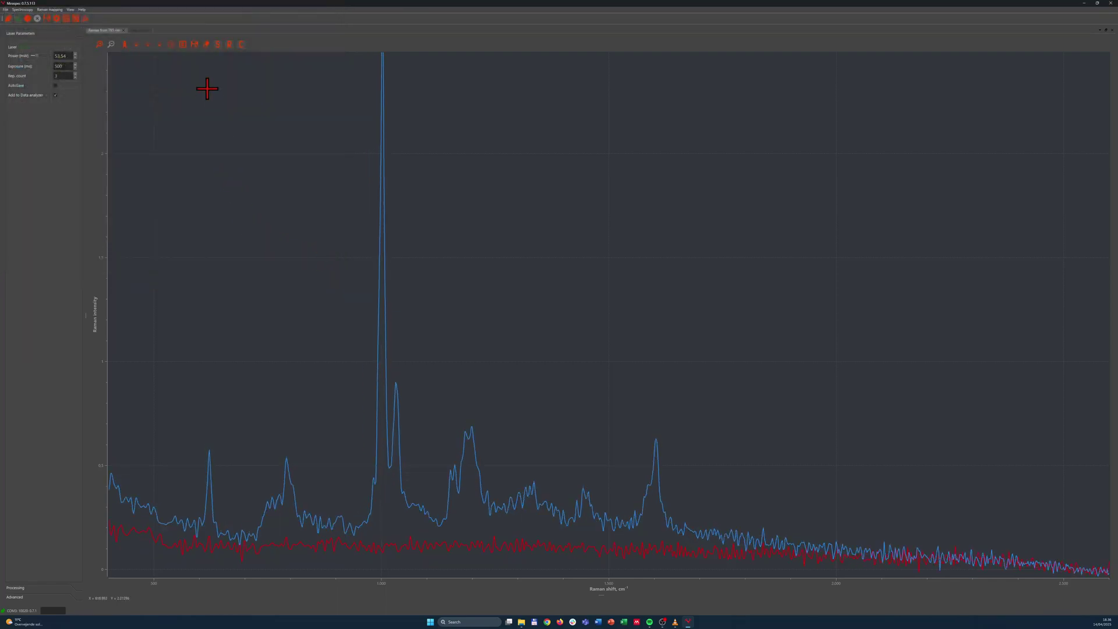
pyautogui.click(205, 48)
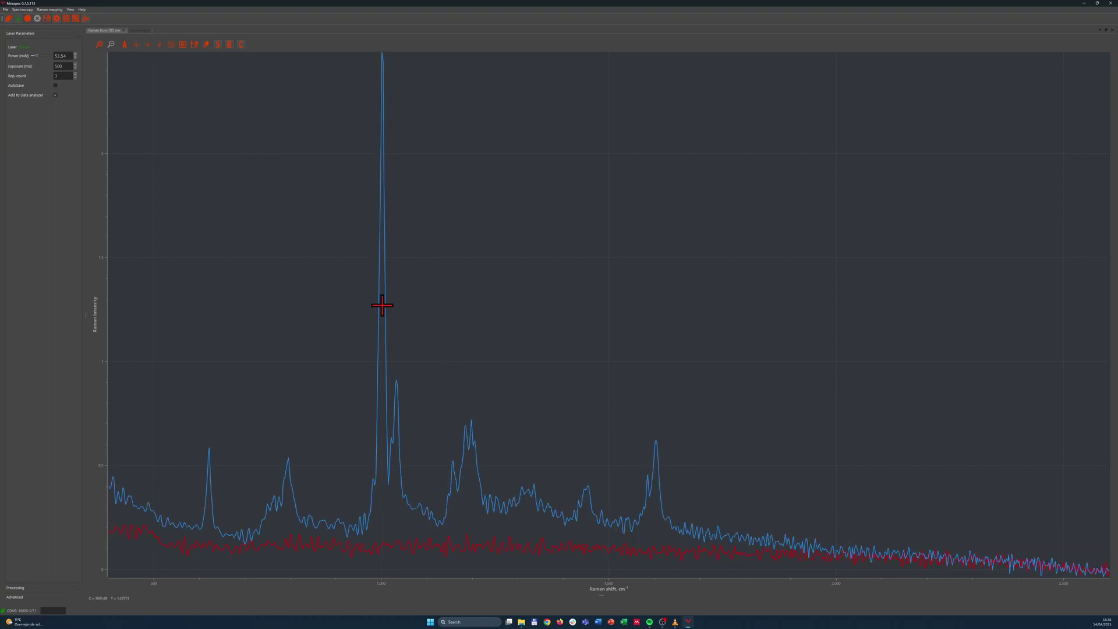
# Hide the blue reference spectrum so that only the live spectrum is plotted.
pyautogui.click(218, 46)
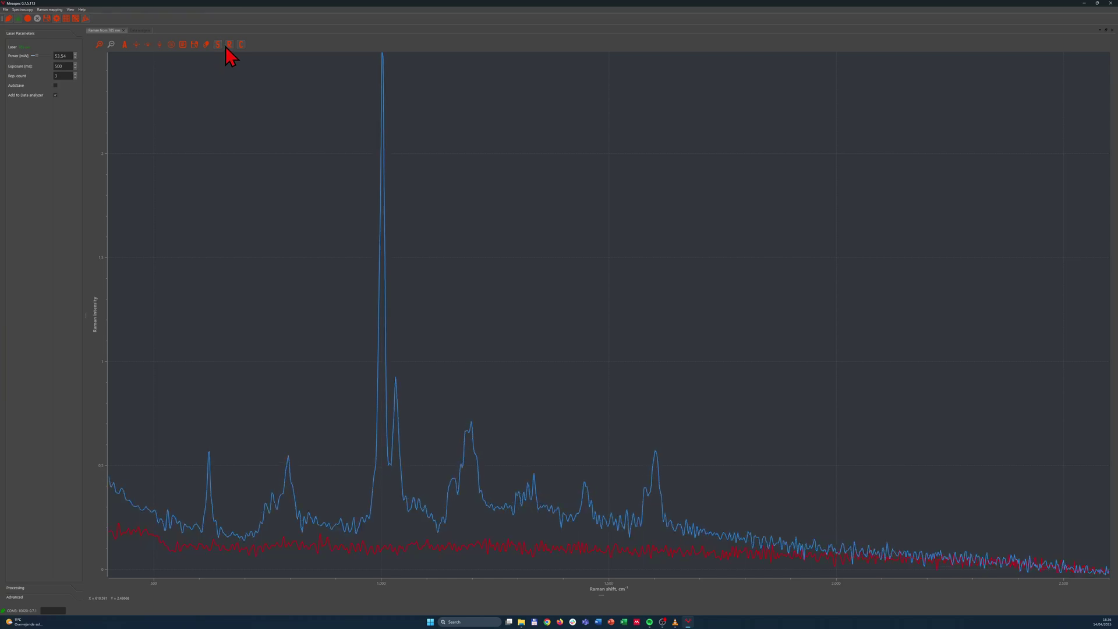
pyautogui.click(227, 46)
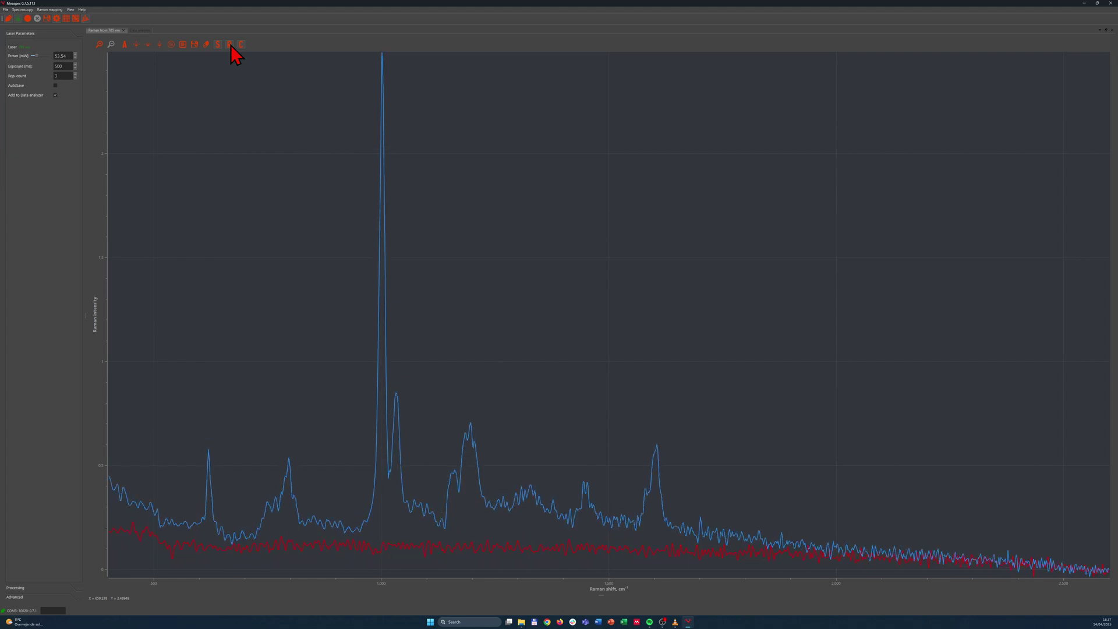
pyautogui.click(231, 45)
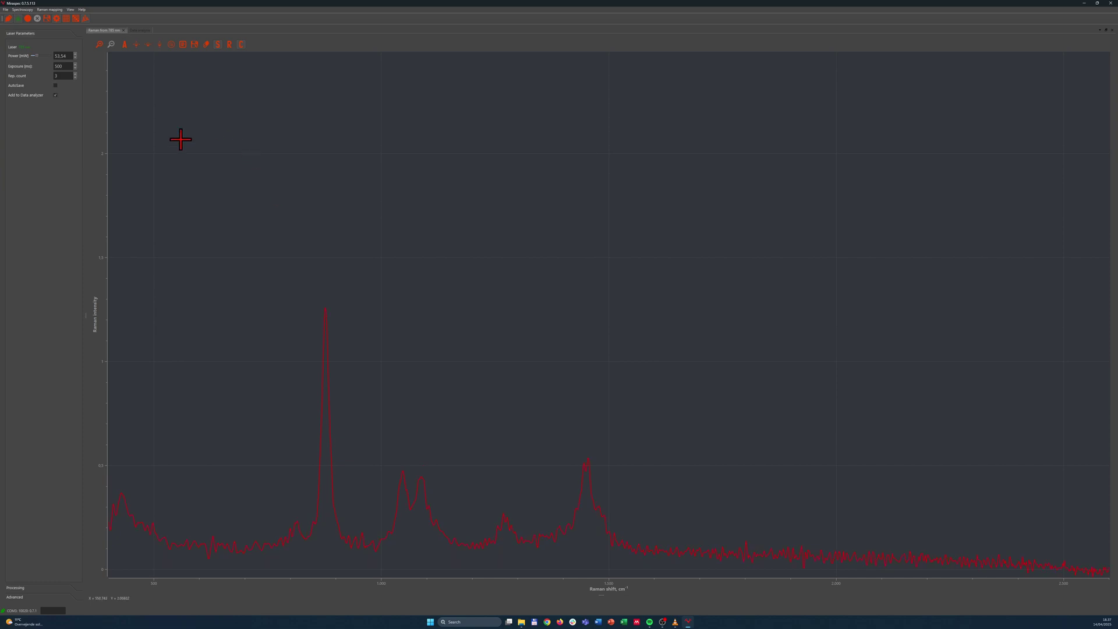
# Acquire a spectrum of the sample, name it alcohol_1, and view it in the data analysis view.
pyautogui.click(29, 22)
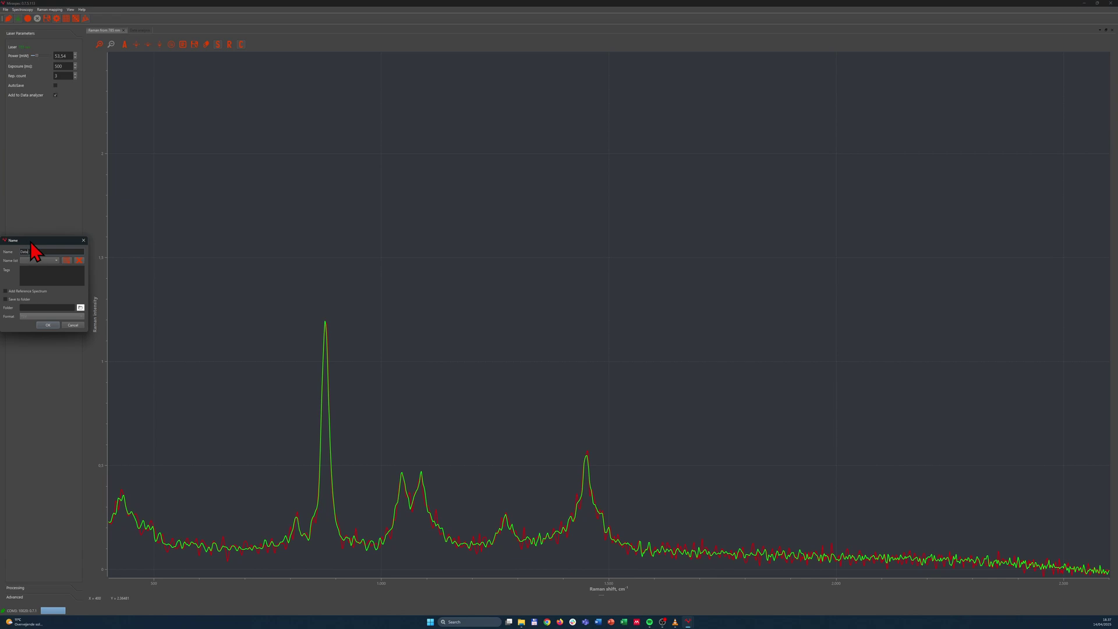
pyautogui.moveTo(31, 242); pyautogui.dragTo(64, 251)
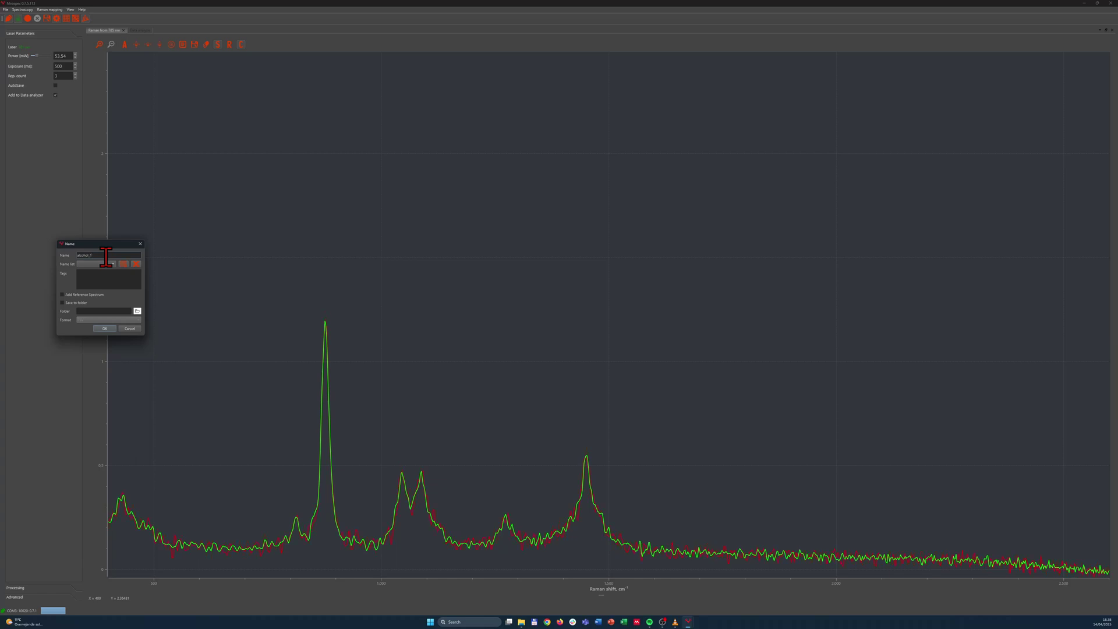
pyautogui.press('Return')
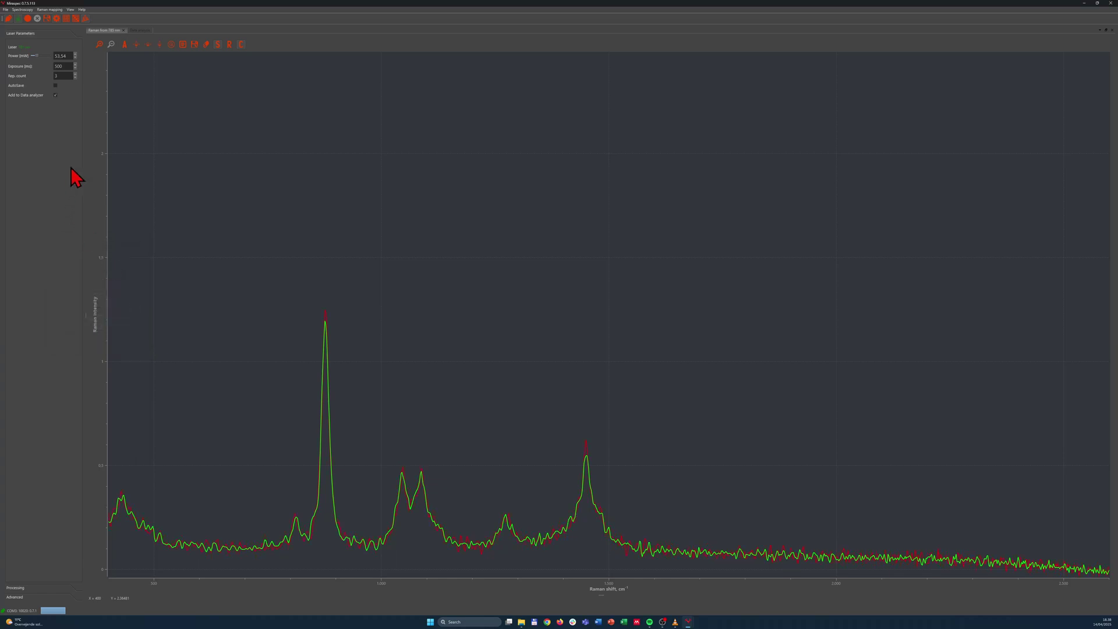
pyautogui.click(138, 30)
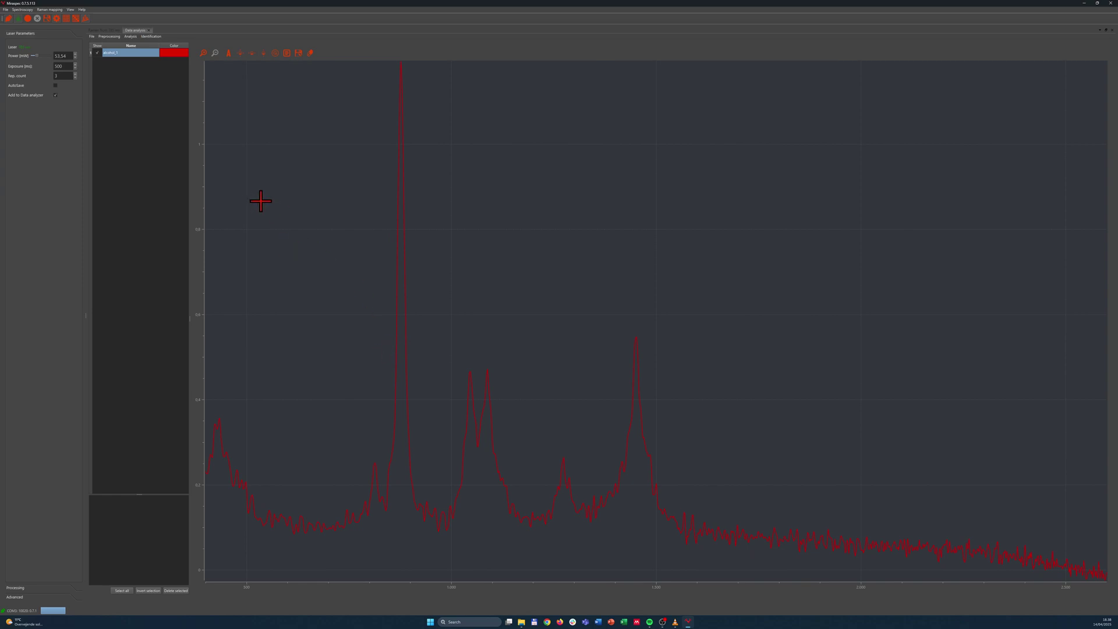
pyautogui.click(104, 30)
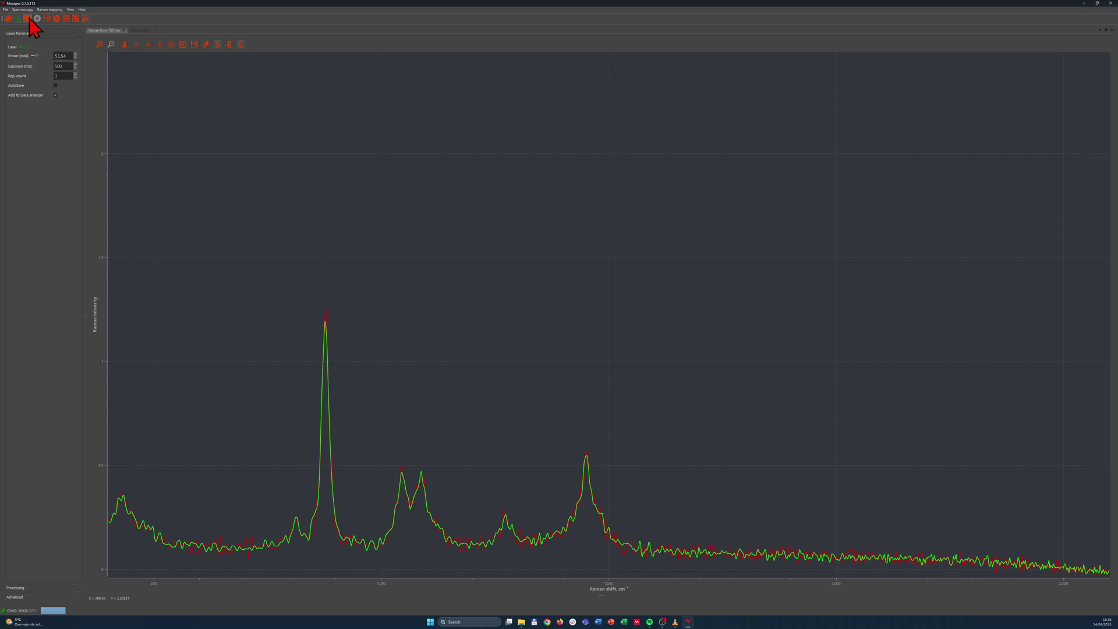
# Set the exposure to 200 ms and the repetition count to 10.
pyautogui.doubleClick(58, 66)
pyautogui.write('500')
pyautogui.press('Tab')
pyautogui.doubleClick(59, 66)
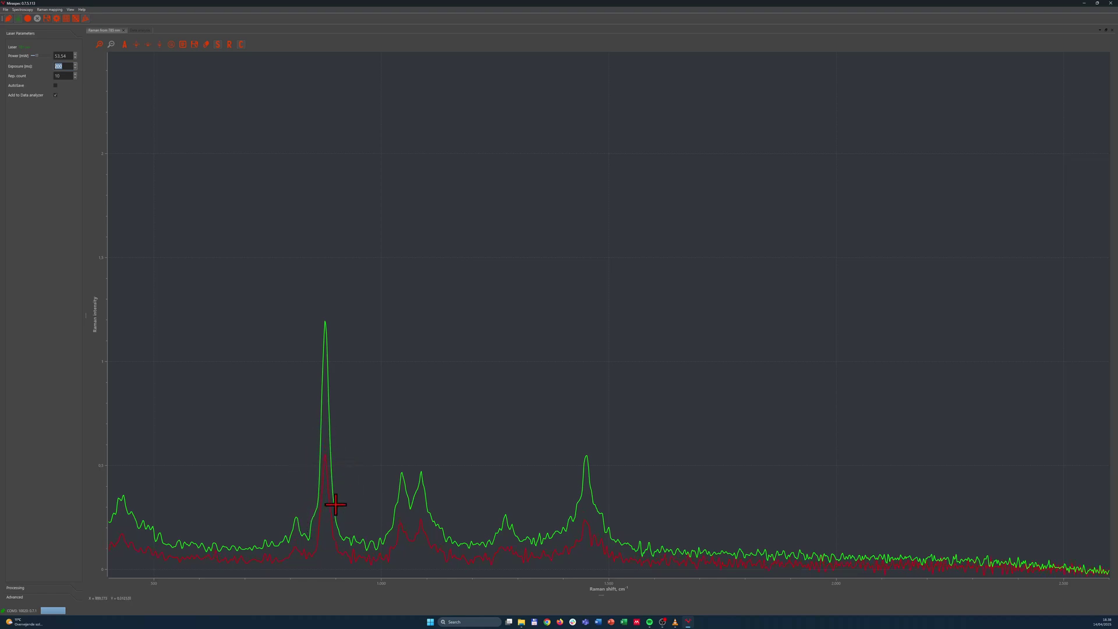
# Acquire a second spectrum named alcohol_2 and compare it with alcohol_1 in the data analysis view.
pyautogui.click(27, 20)
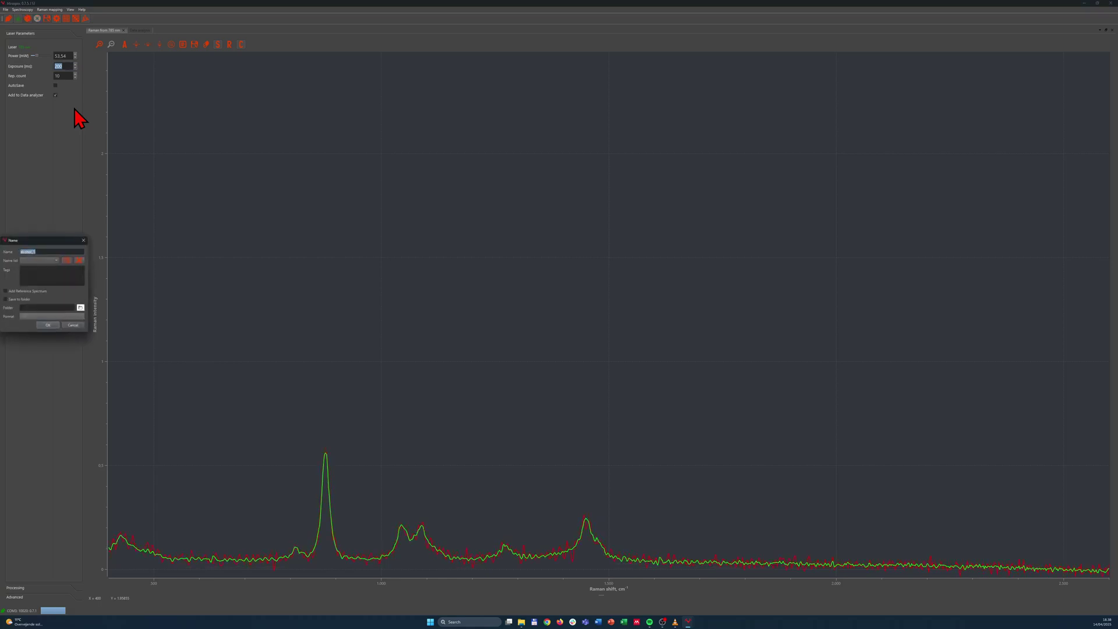
pyautogui.click(61, 253)
pyautogui.write('2')
pyautogui.click(48, 325)
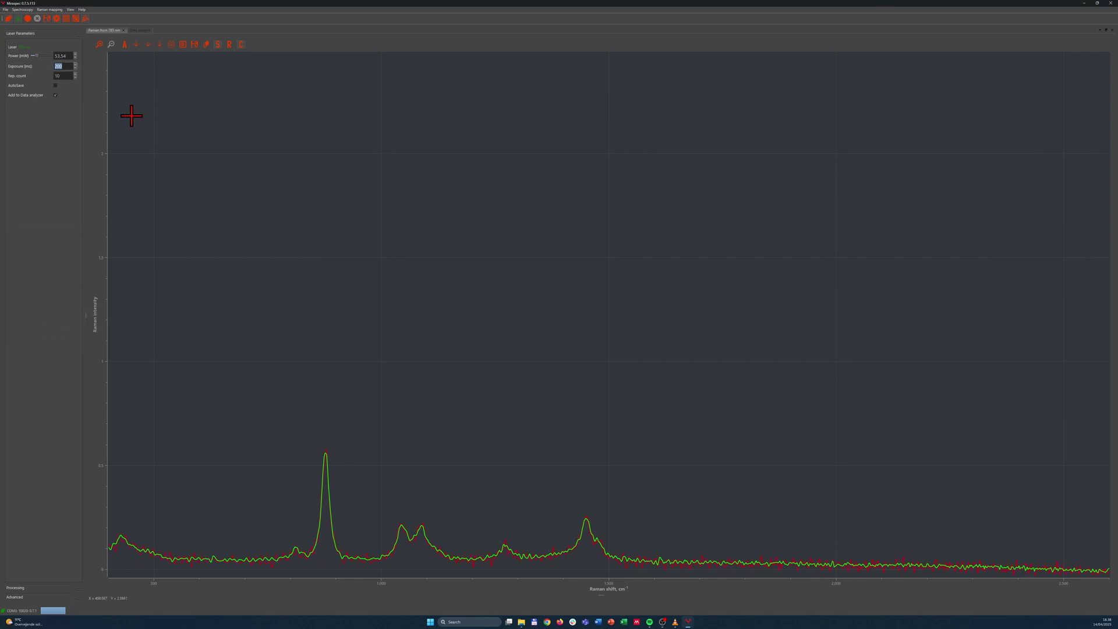
pyautogui.click(140, 30)
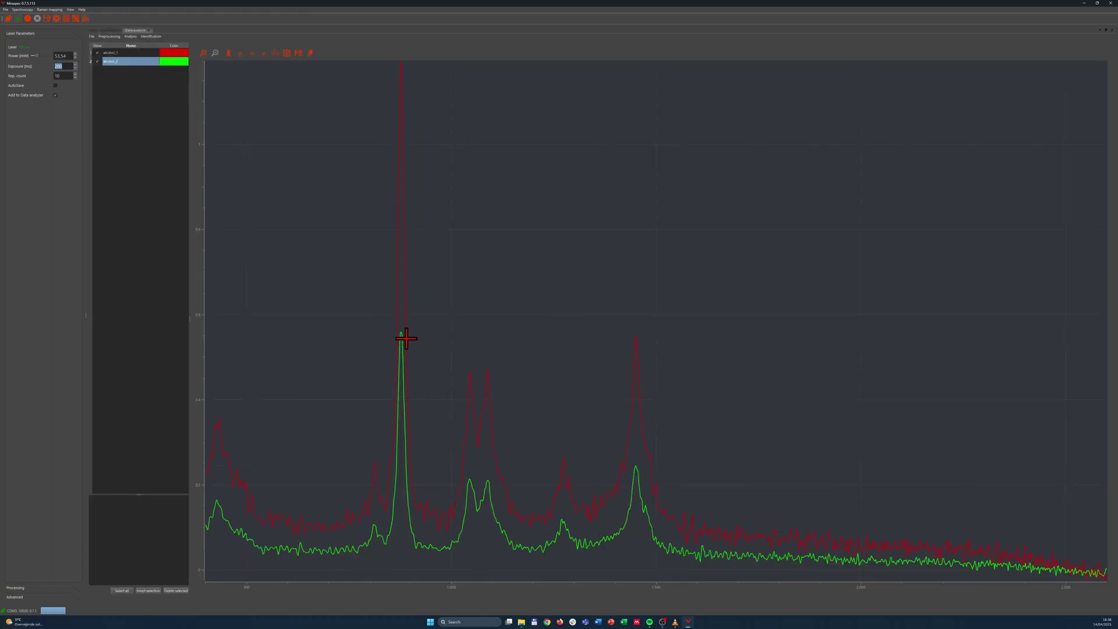
pyautogui.click(105, 30)
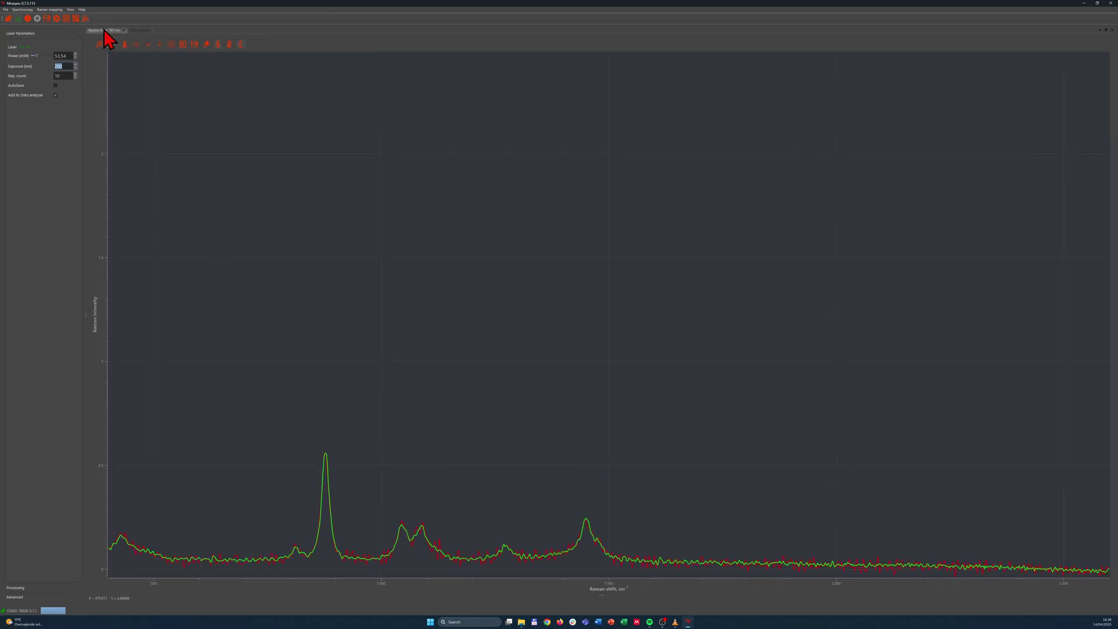
# Set the repetition count to 1, the exposure to 1000 ms and the laser power to about 20 mW.
pyautogui.doubleClick(61, 76)
pyautogui.doubleClick(60, 66)
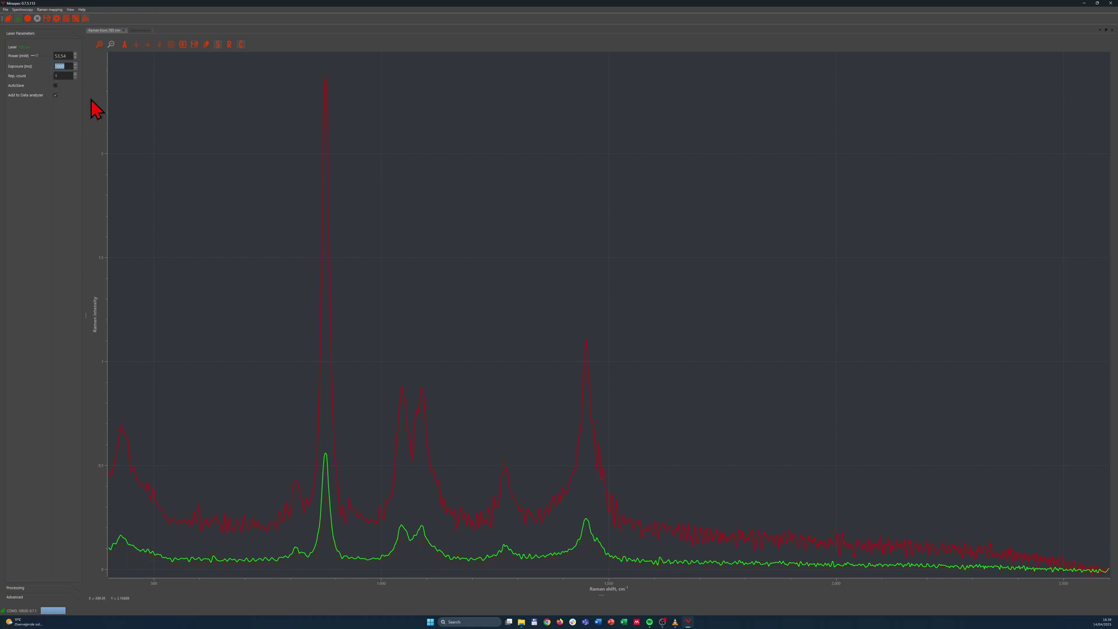
pyautogui.doubleClick(61, 55)
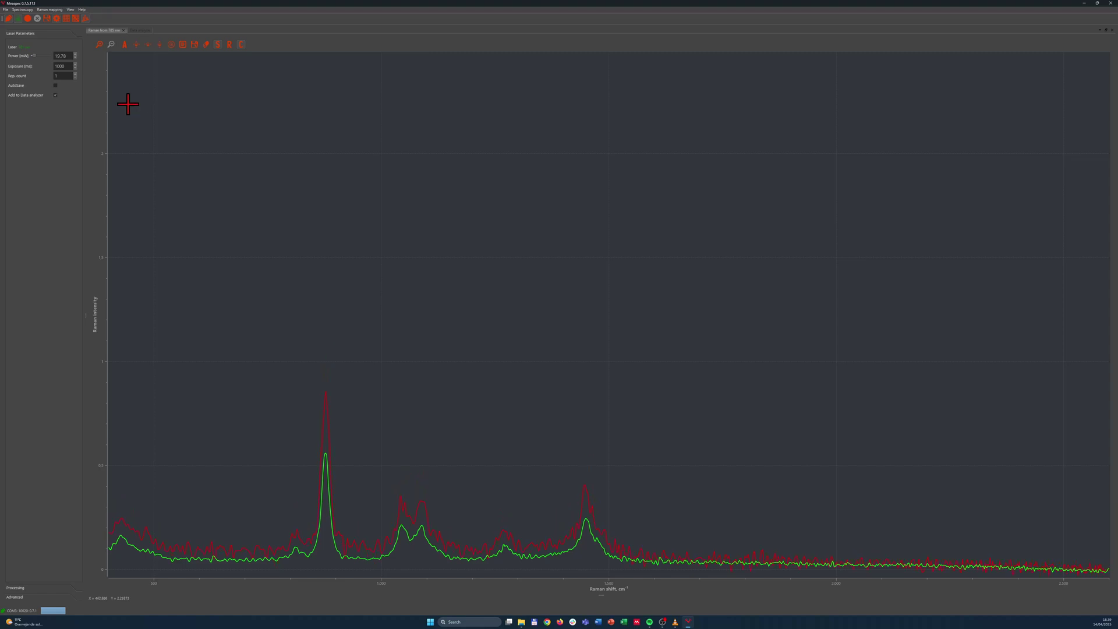
# Acquire a third spectrum named alcohol_3 and switch the laser off.
pyautogui.click(28, 19)
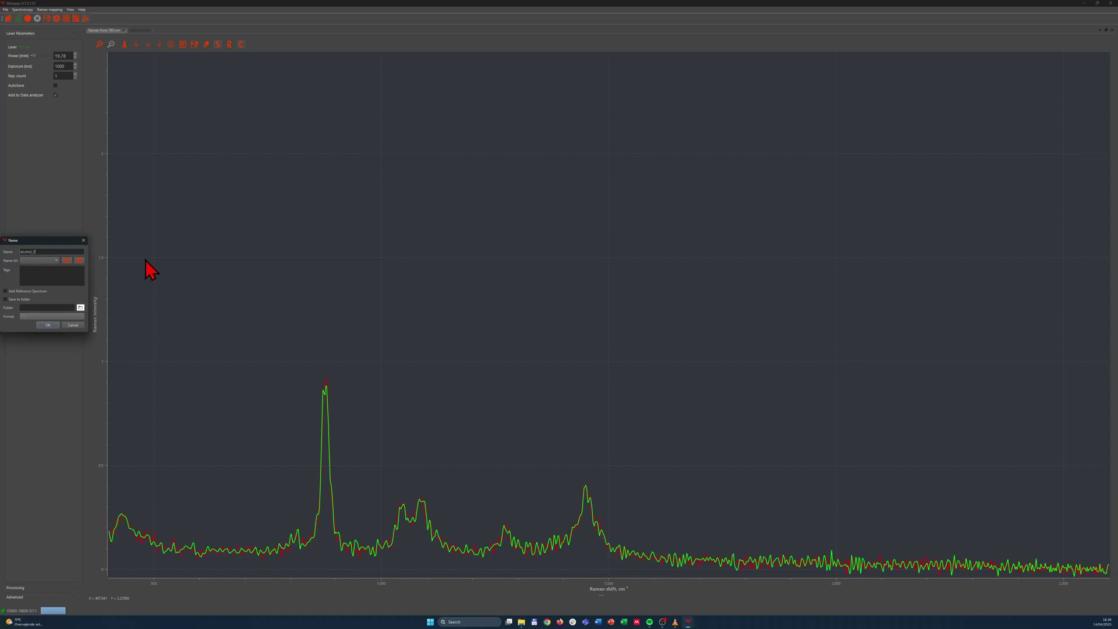
pyautogui.click(53, 325)
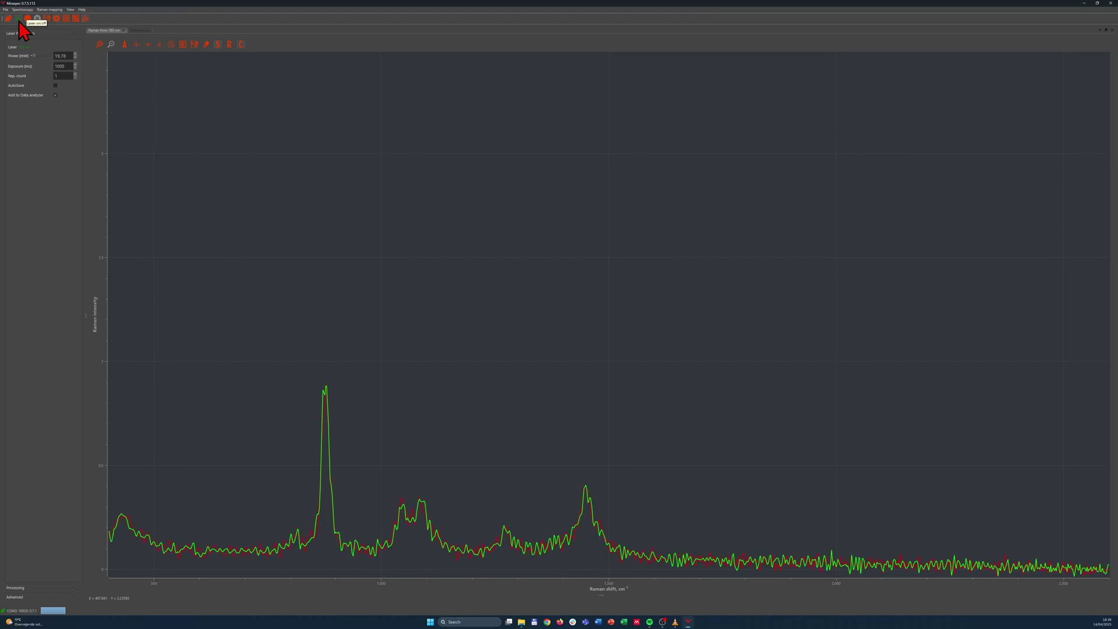
pyautogui.click(18, 21)
# In the data analysis view, review the acquisition parameters of the three alcohol spectra and leave only alcohol_1 plotted.
pyautogui.click(141, 32)
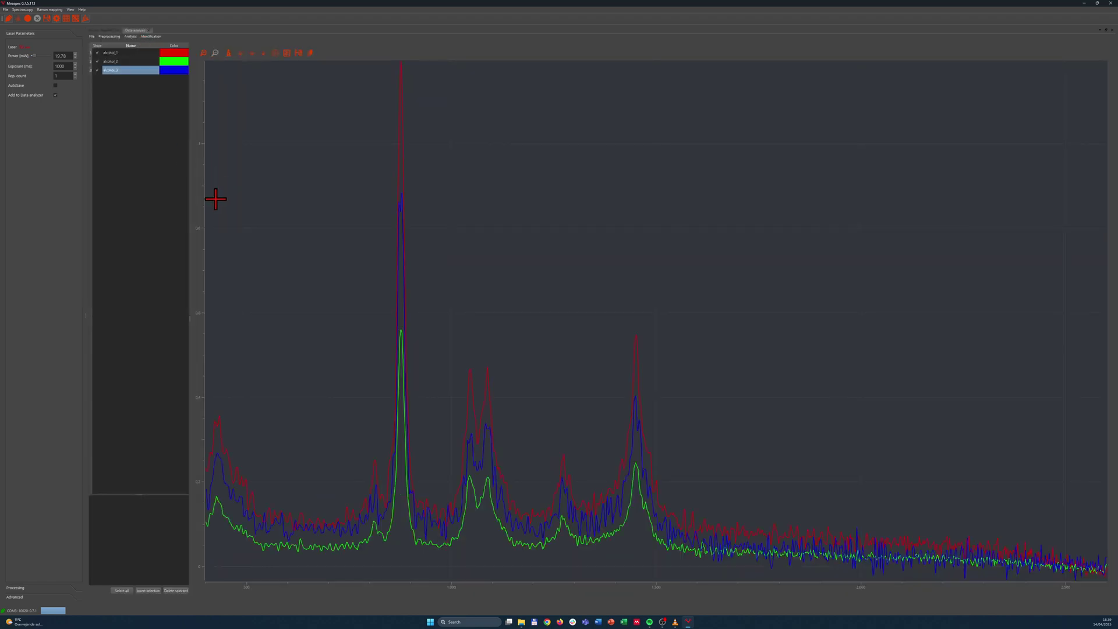
pyautogui.click(98, 70)
pyautogui.click(97, 62)
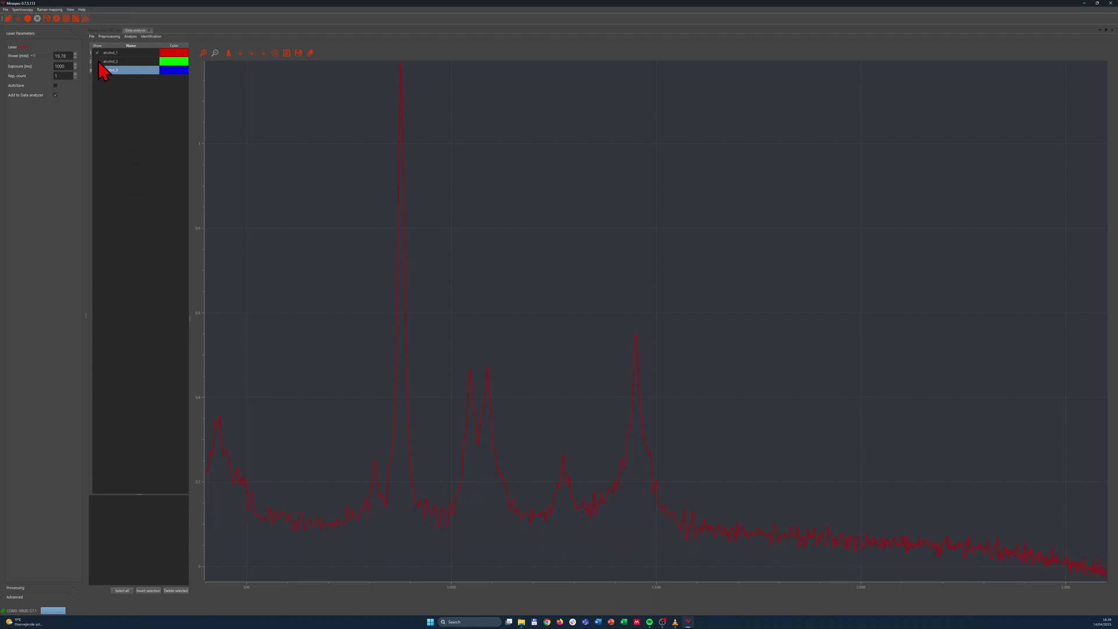
pyautogui.click(98, 62)
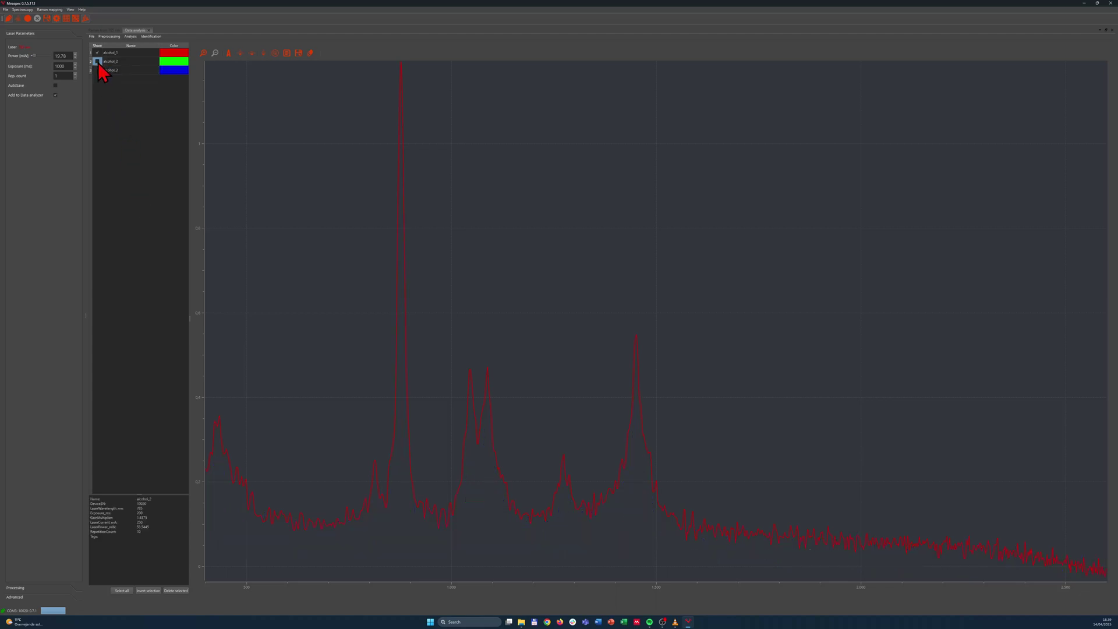
pyautogui.click(100, 71)
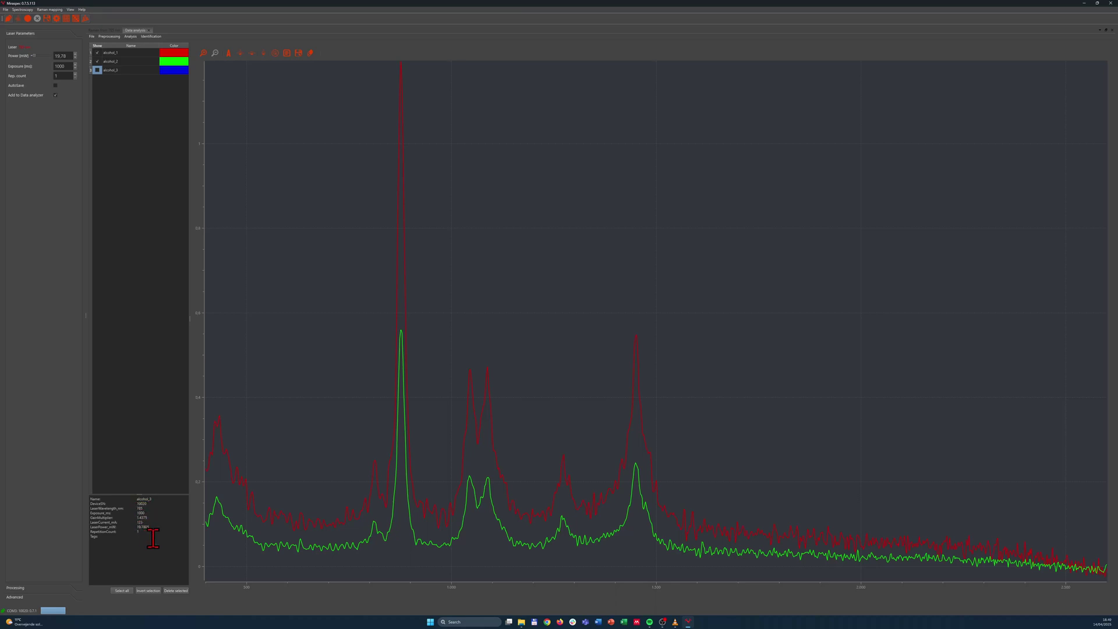
pyautogui.press('Up')
pyautogui.press('Up')
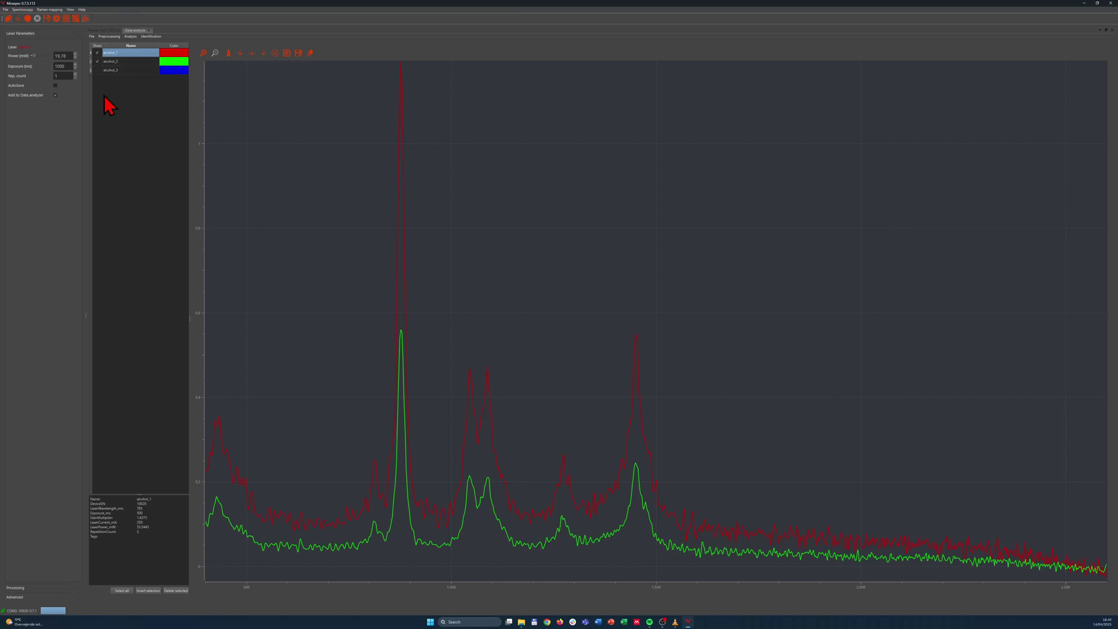
pyautogui.click(97, 61)
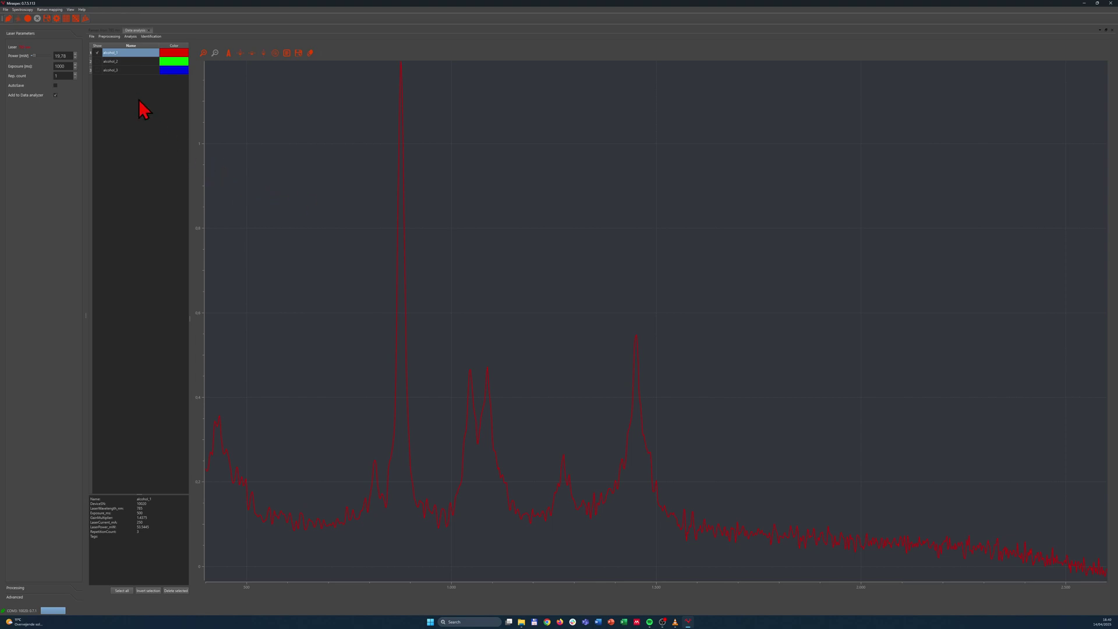
pyautogui.click(91, 36)
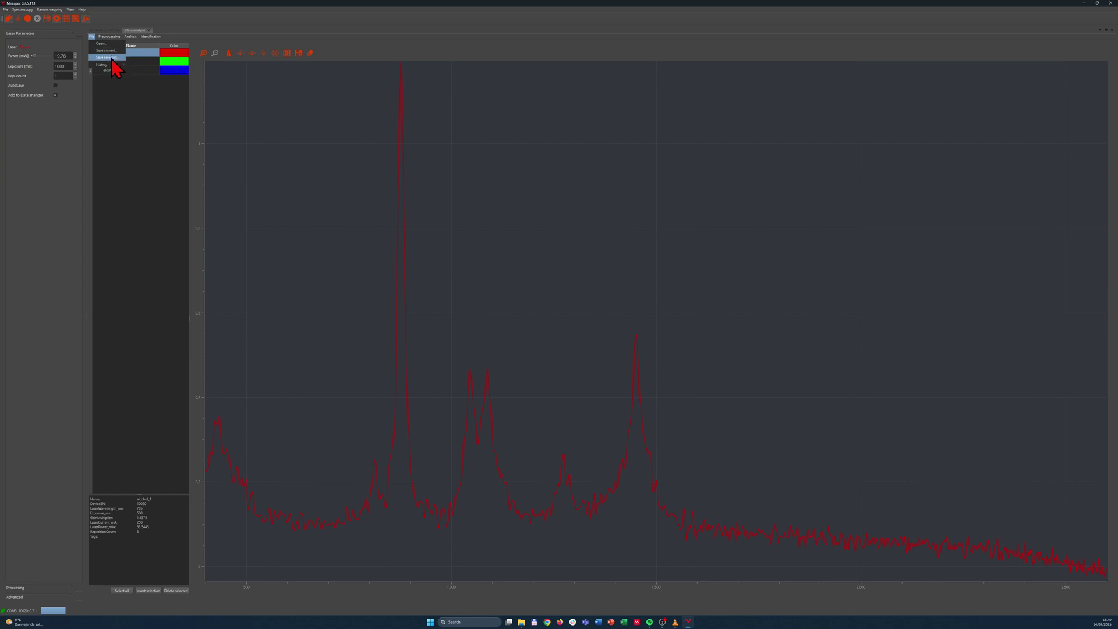
pyautogui.moveTo(114, 68)
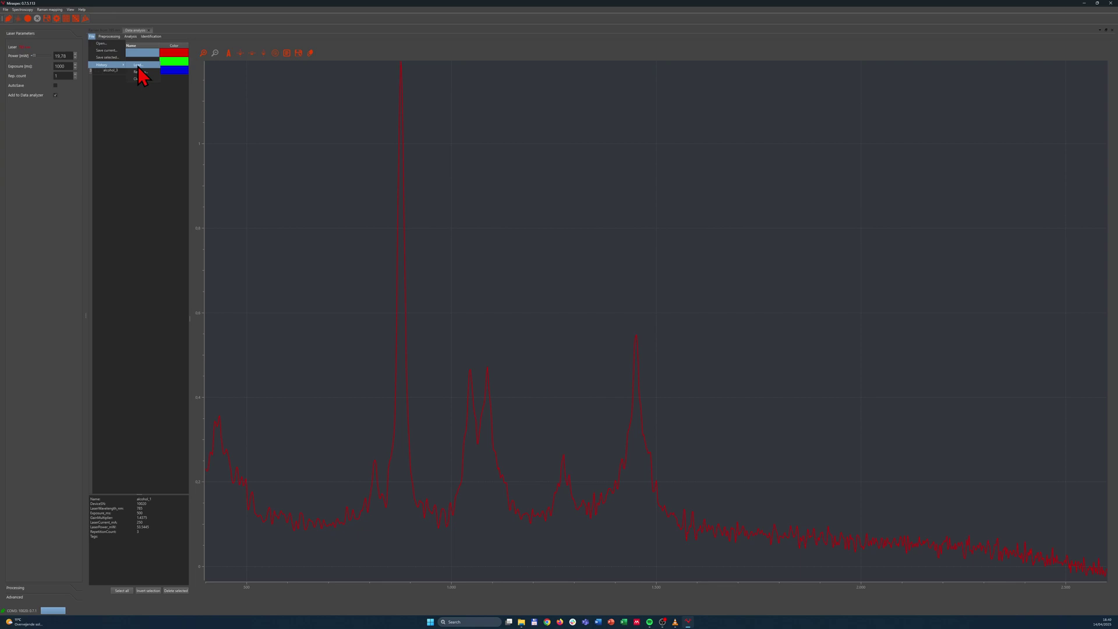
# Crop the alcohol_1 spectrum to the range from about 500 to 2000 cm⁻¹.
pyautogui.click(110, 37)
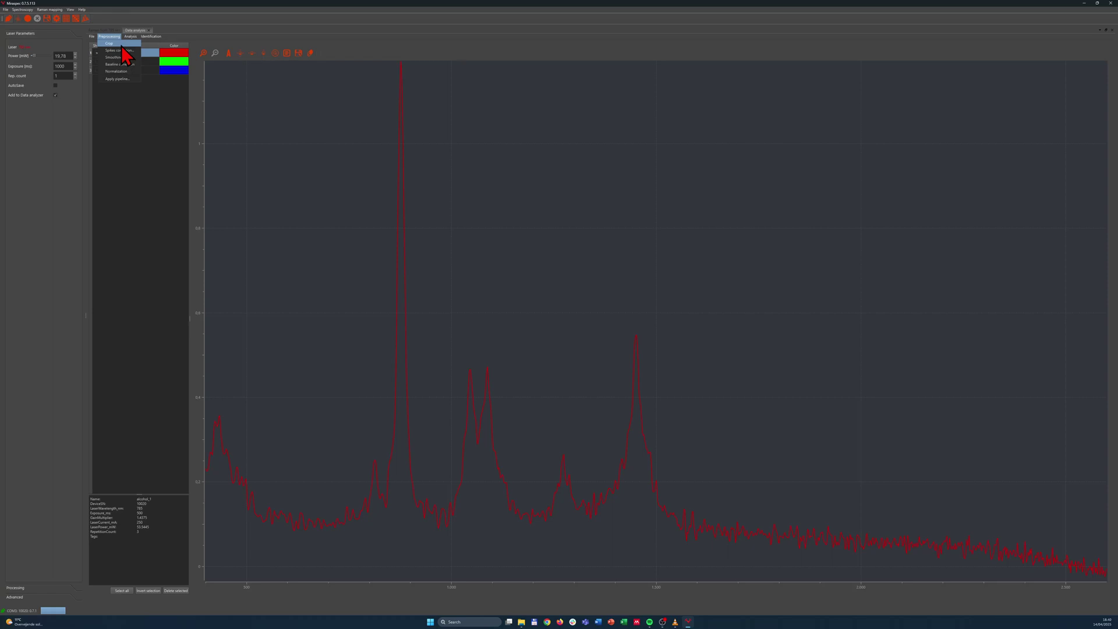
pyautogui.click(122, 44)
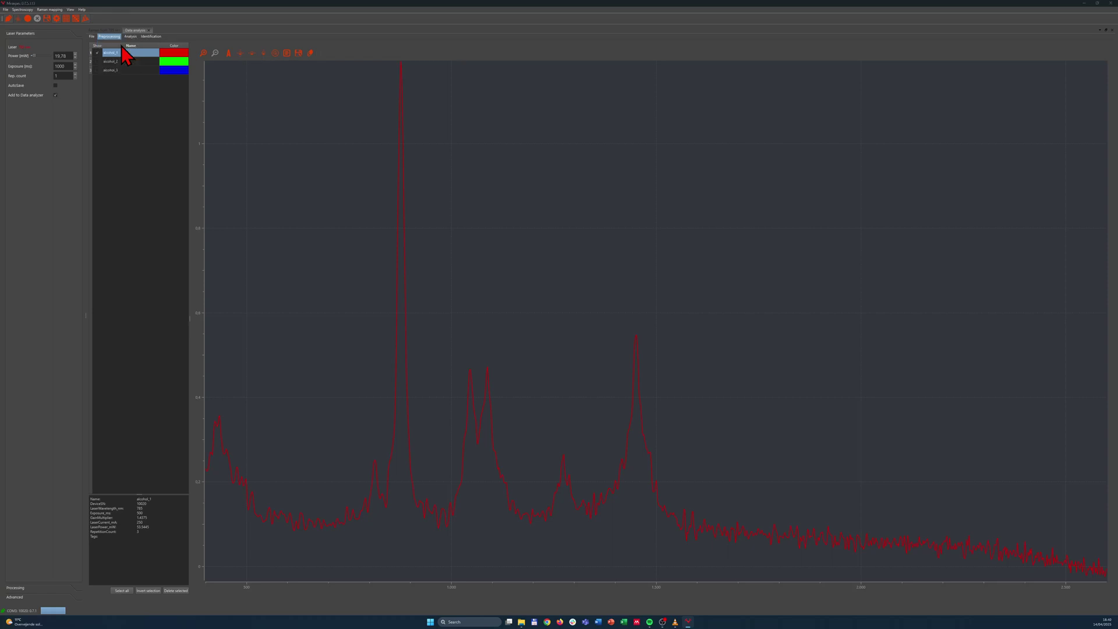
pyautogui.doubleClick(542, 299)
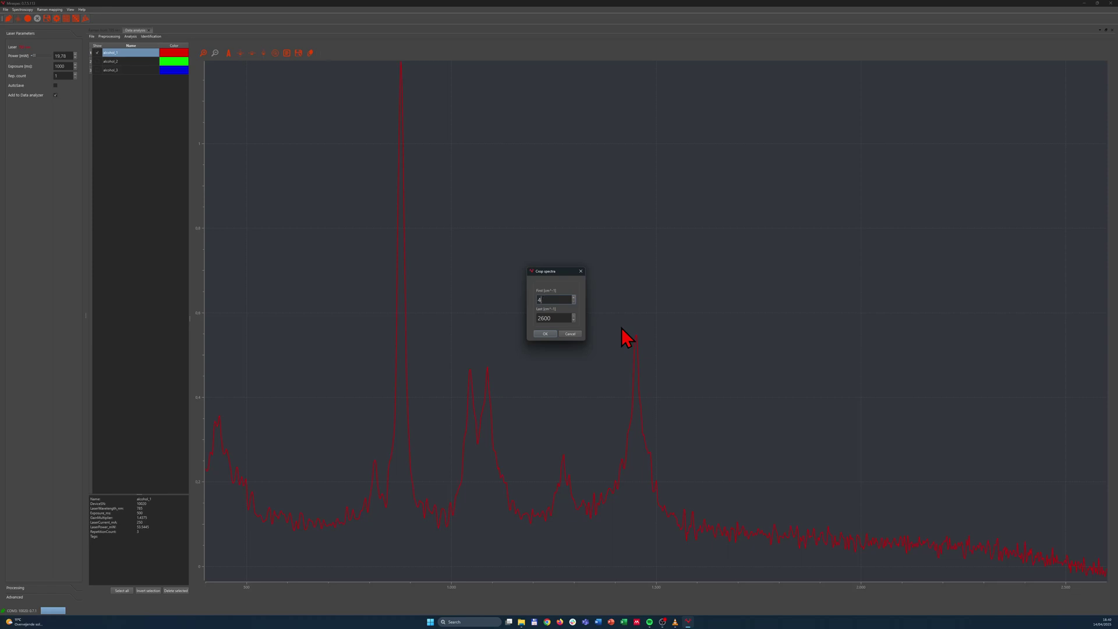
pyautogui.press('Tab')
pyautogui.click(549, 333)
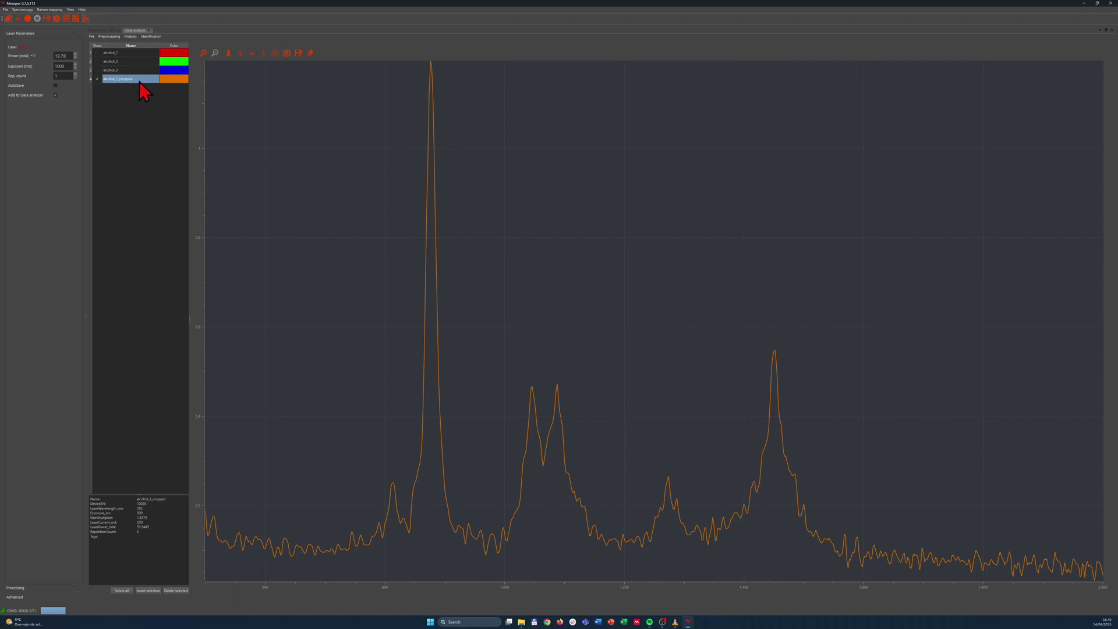
# Smooth the cropped alcohol_1 spectrum with a Savitzky-Golay filter of radius 4 and order 4.
pyautogui.click(112, 37)
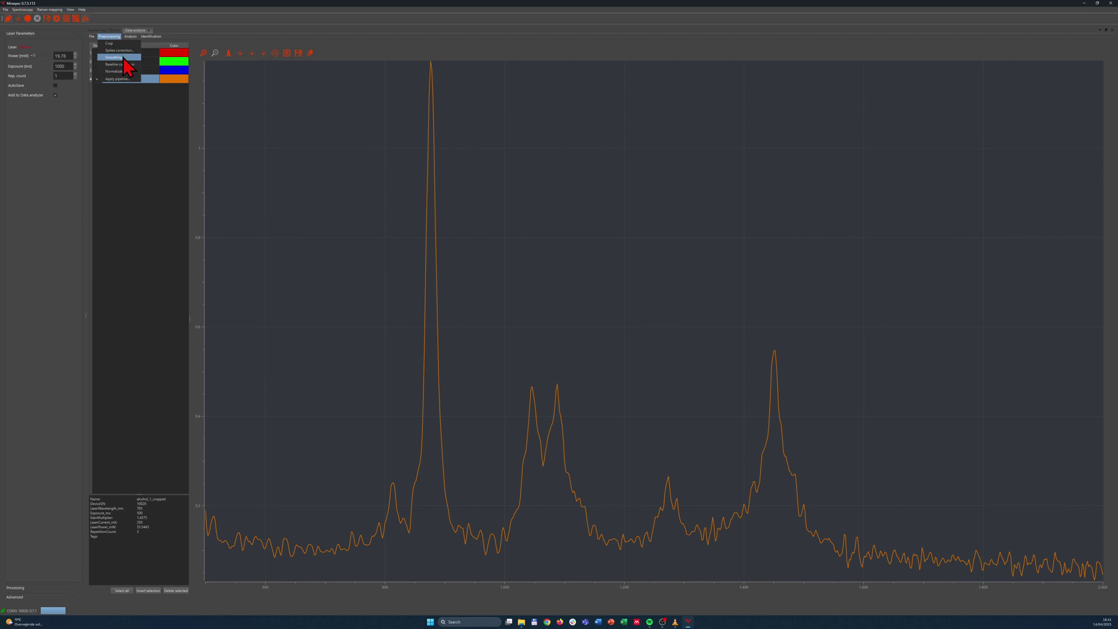
pyautogui.click(119, 57)
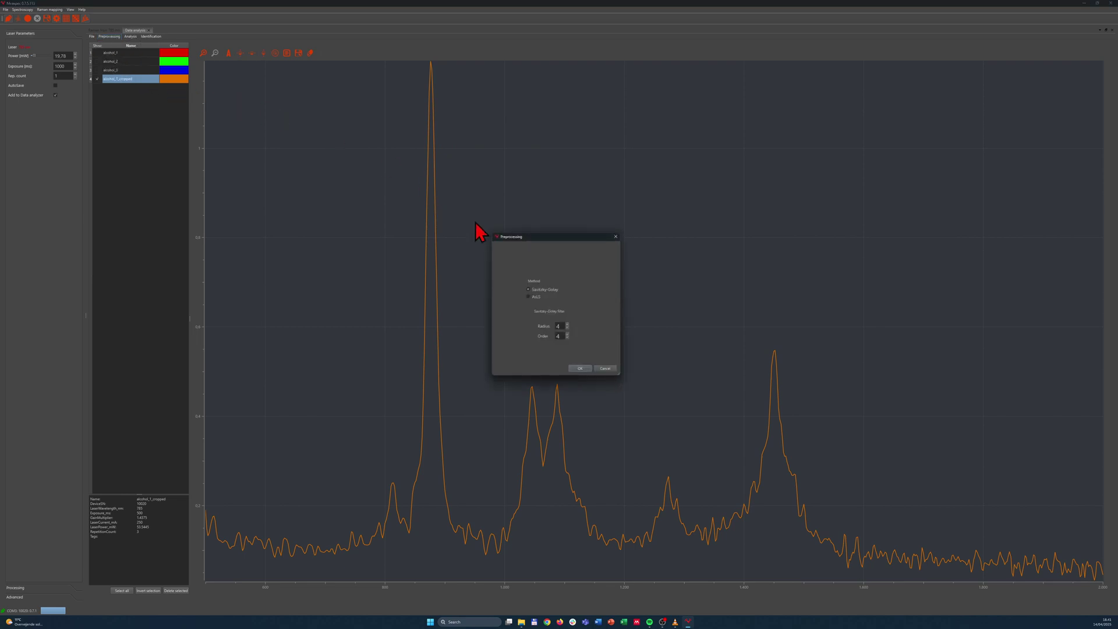
pyautogui.moveTo(535, 241); pyautogui.dragTo(339, 213)
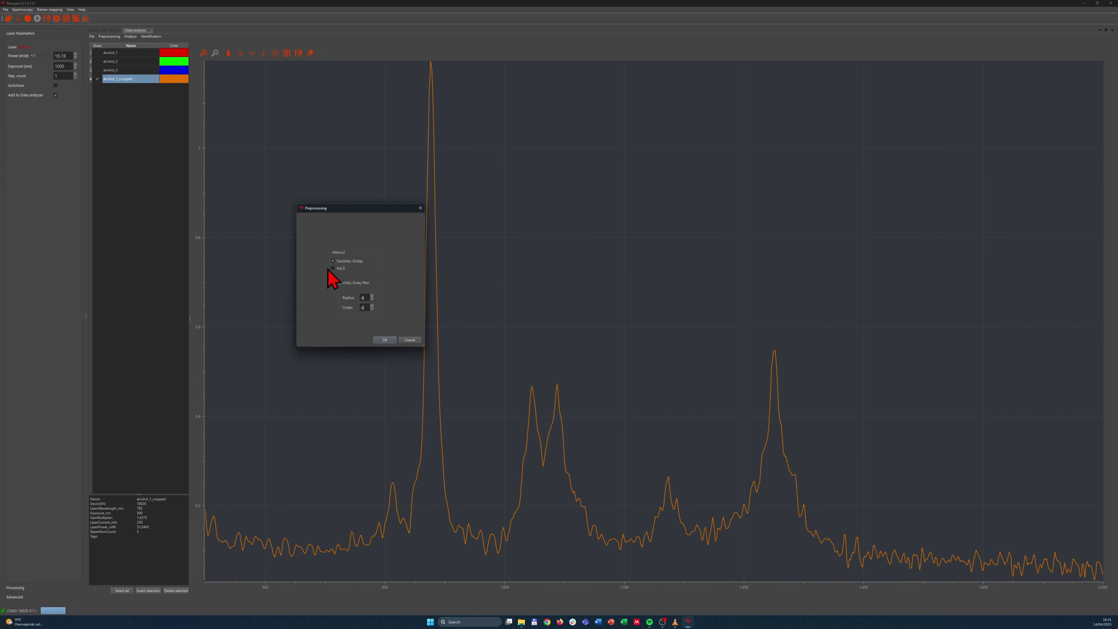
pyautogui.click(385, 341)
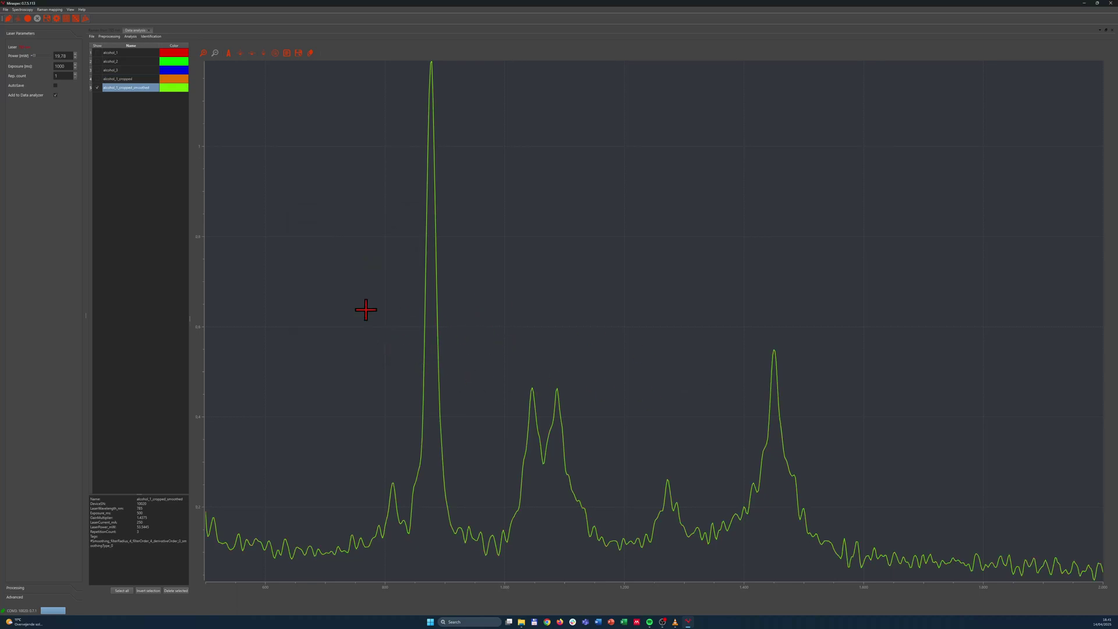
# Smooth the already smoothed spectrum again with Savitzky-Golay radius 10 and order 4, and overlay the unsmoothed cropped spectrum for comparison.
pyautogui.click(110, 37)
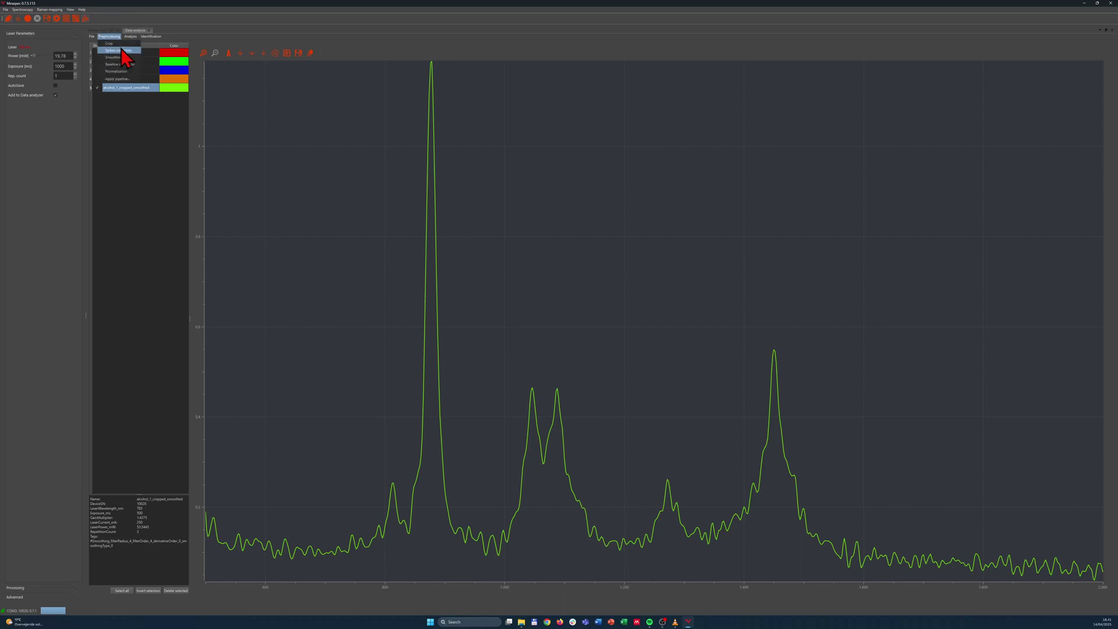
pyautogui.click(122, 64)
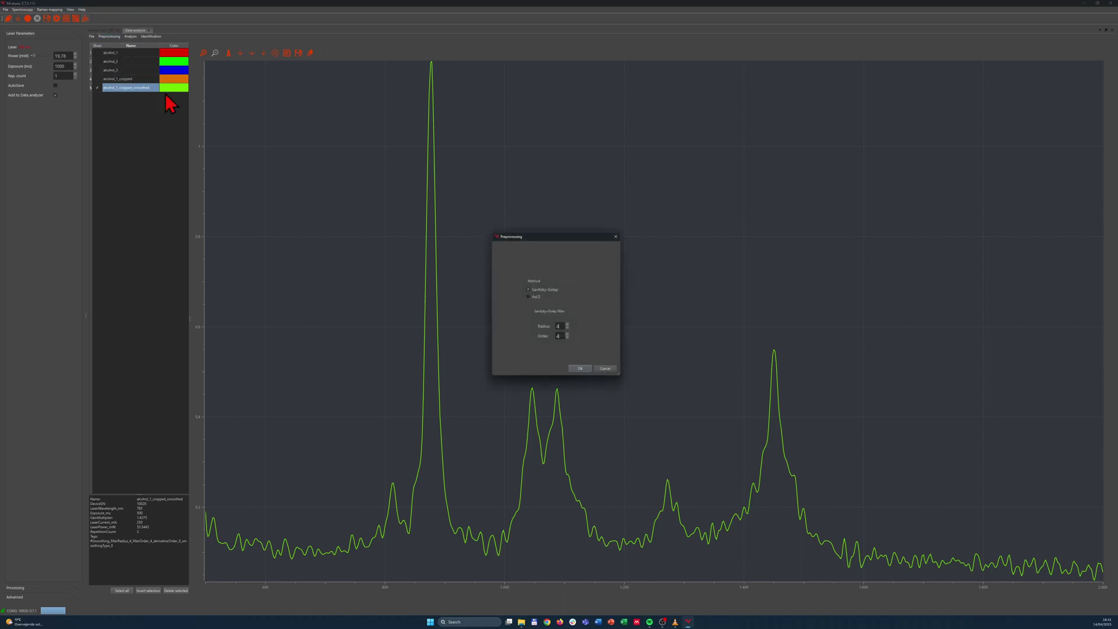
pyautogui.doubleClick(558, 326)
pyautogui.click(579, 369)
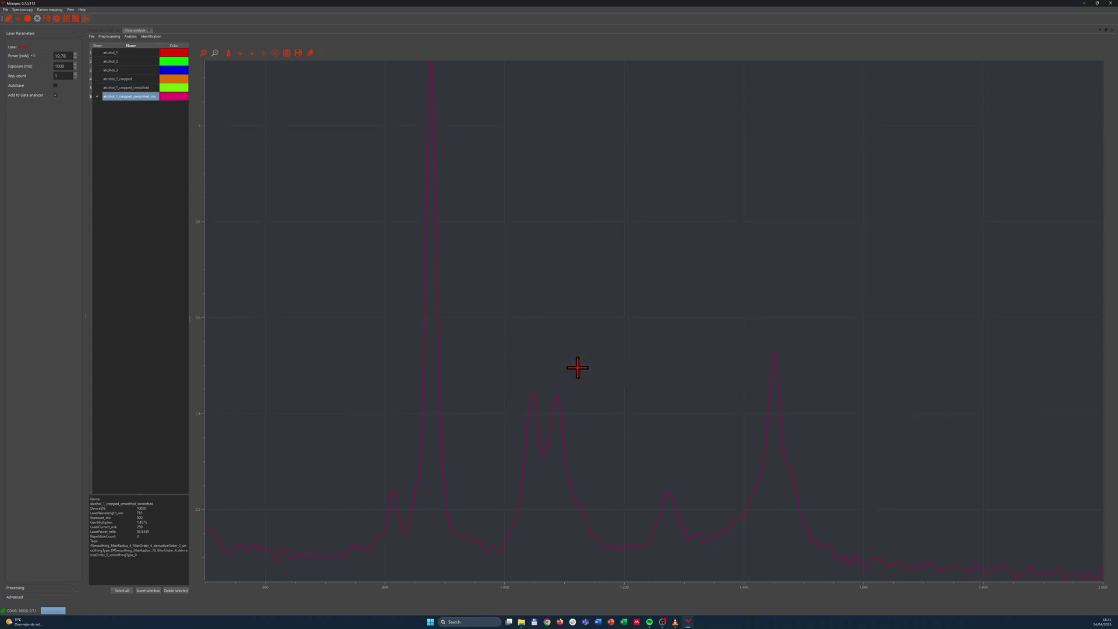
pyautogui.click(97, 79)
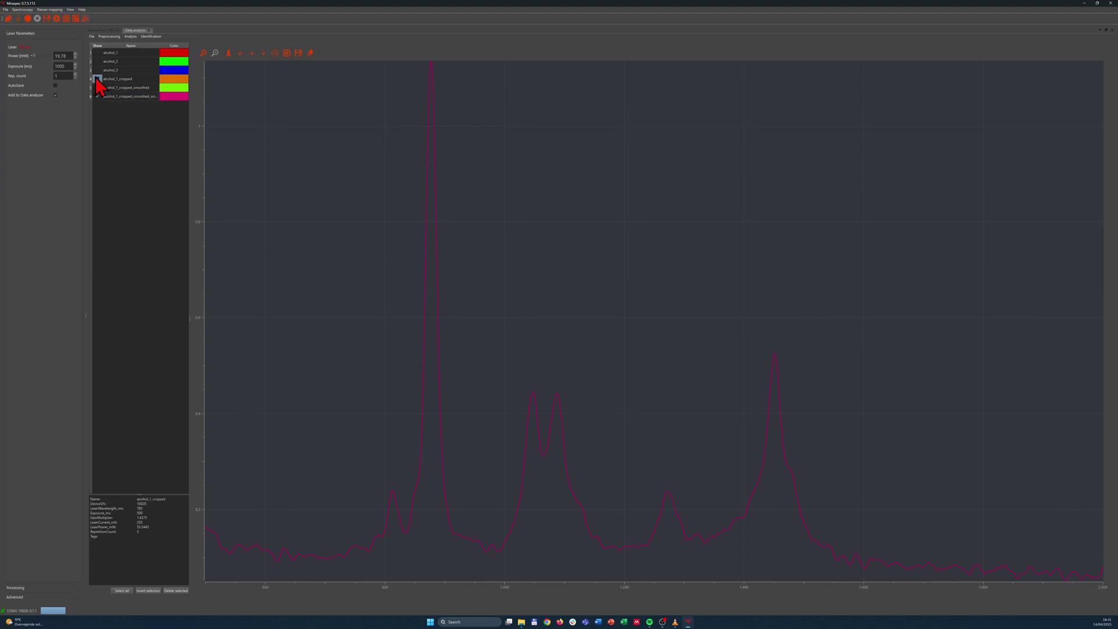
pyautogui.click(97, 79)
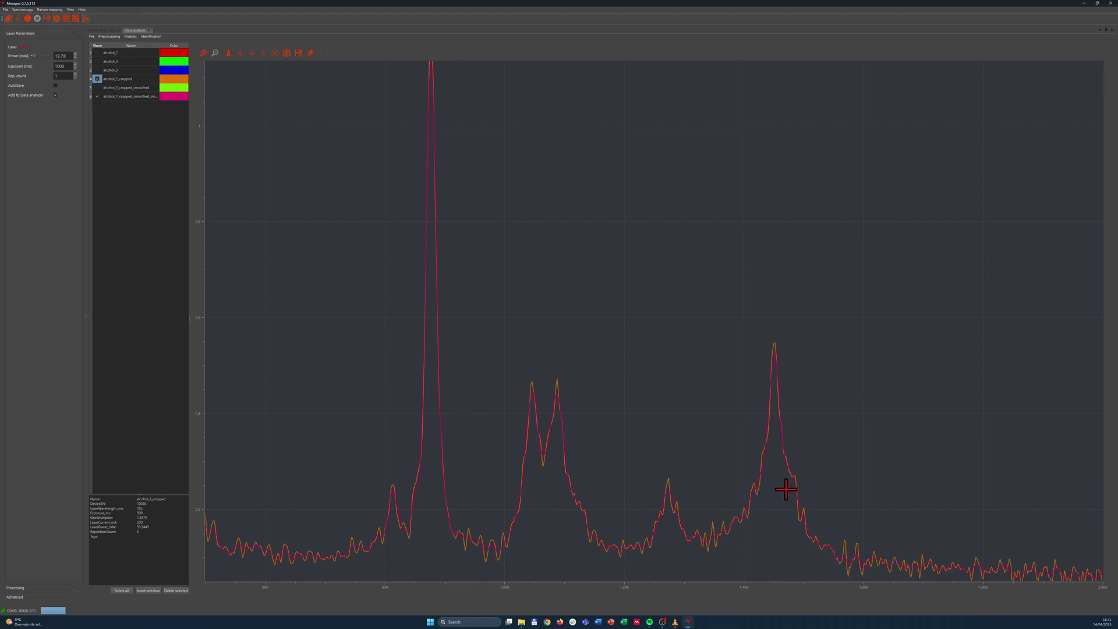
# Hide the unsmoothed cropped spectrum and baseline-correct the twice-smoothed spectrum with the rolling circle method at radius 1000.
pyautogui.click(97, 78)
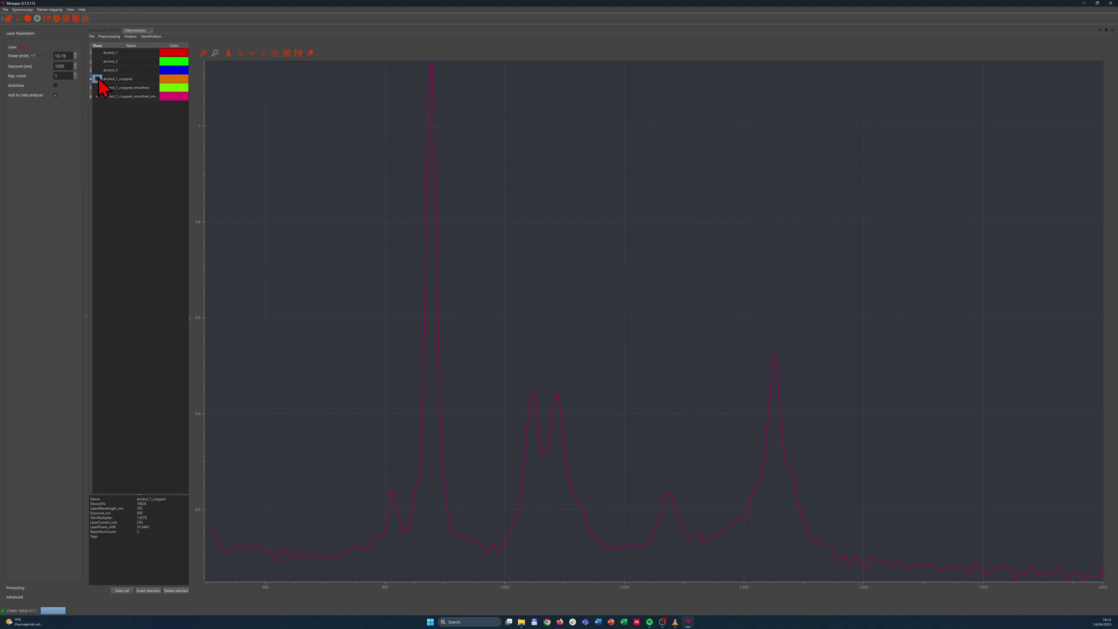
pyautogui.click(111, 37)
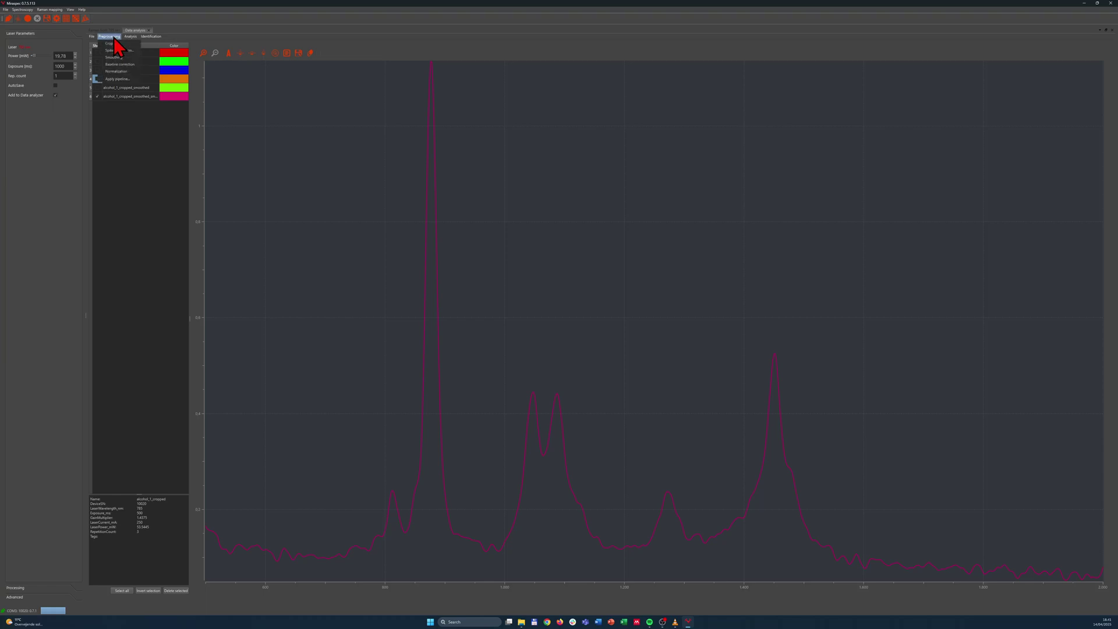
pyautogui.click(125, 65)
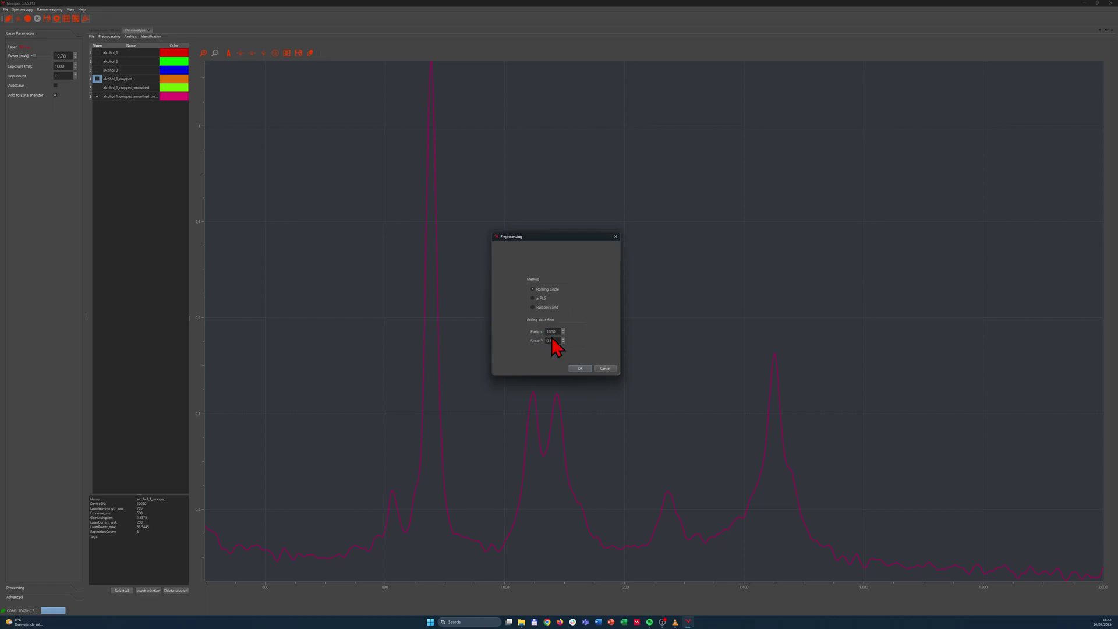
pyautogui.write('0')
pyautogui.click(580, 368)
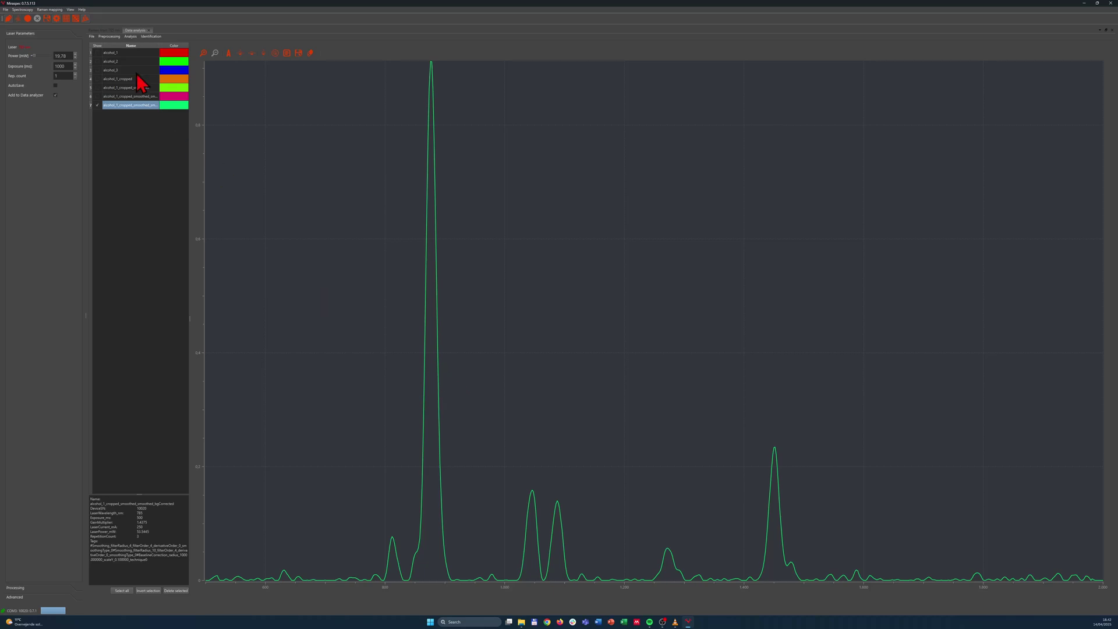
# Normalize the baseline-corrected spectrum with the MinMax method.
pyautogui.click(109, 37)
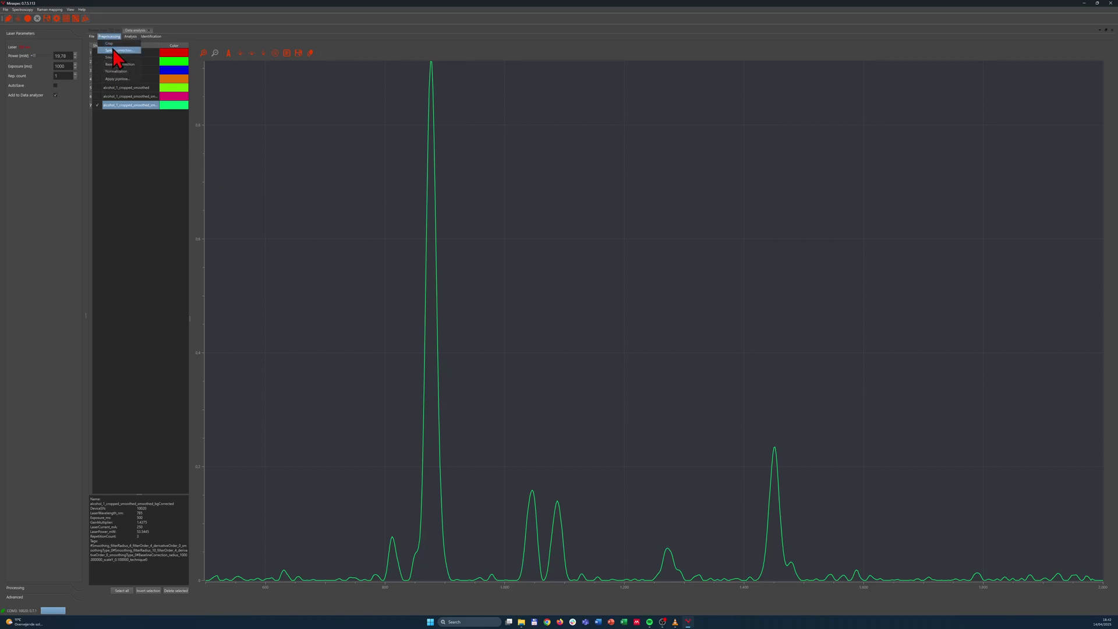
pyautogui.click(118, 71)
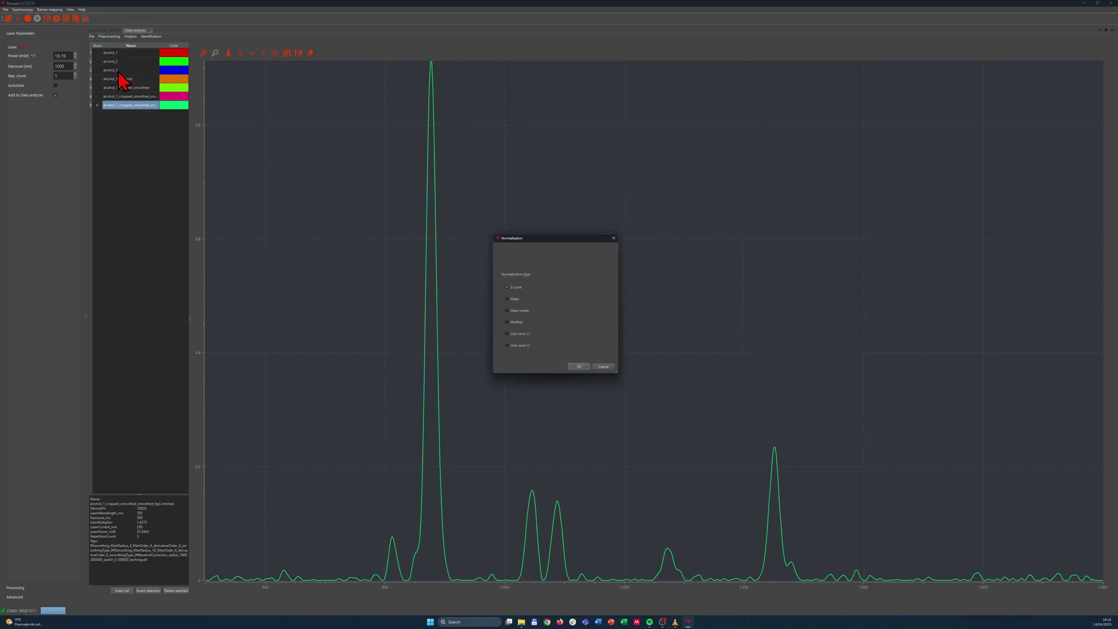
pyautogui.click(516, 323)
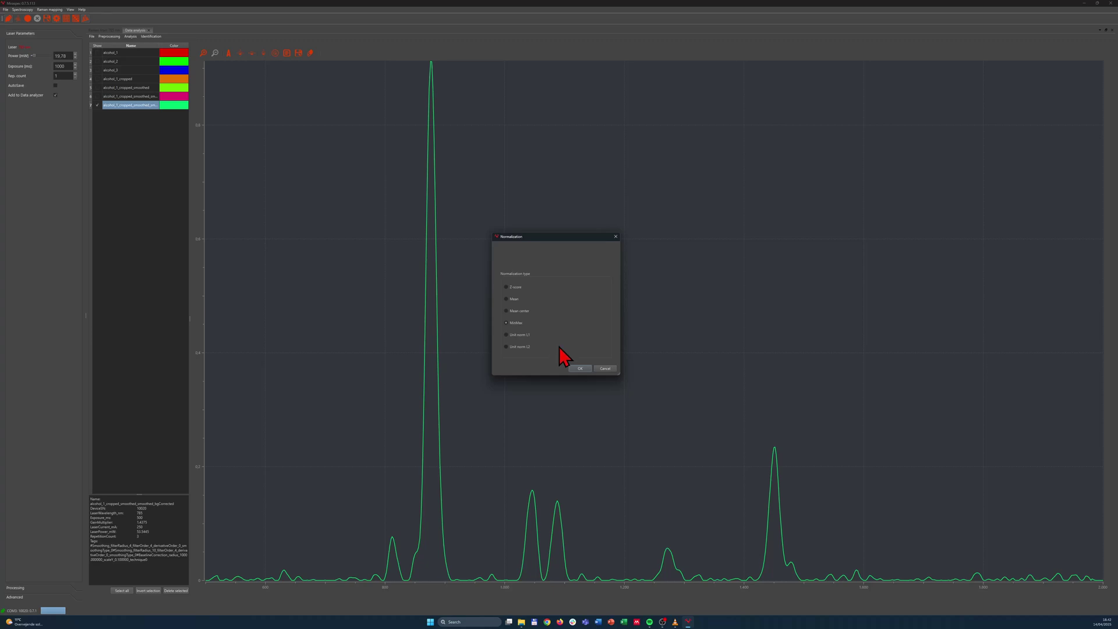
pyautogui.click(580, 368)
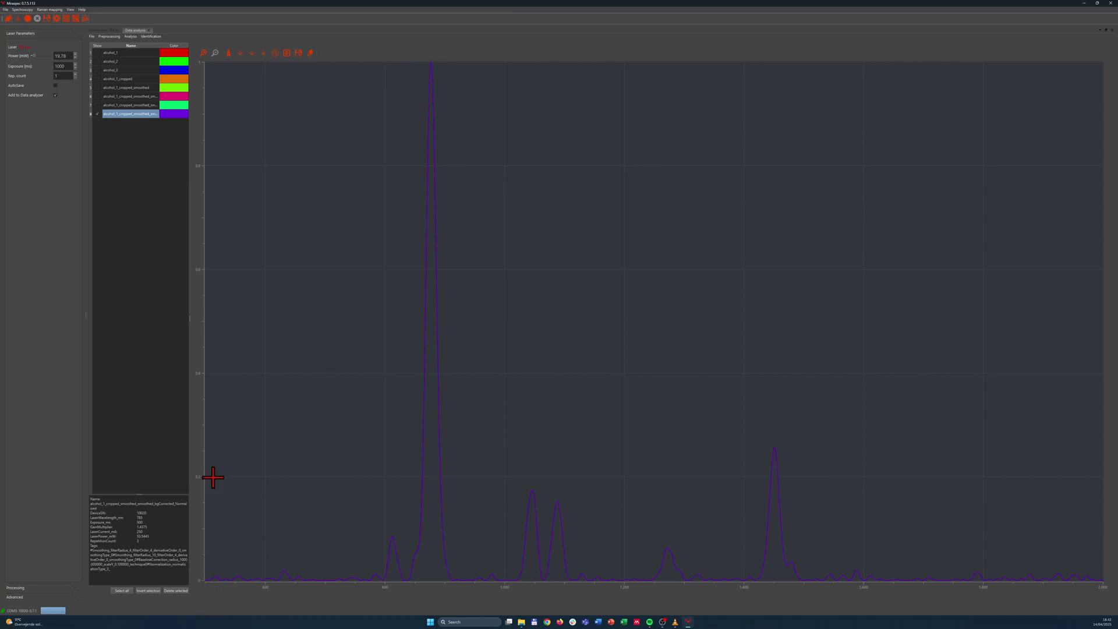
# Change the plot colour of the normalized spectrum to the dark red basic colour #aa0000.
pyautogui.click(175, 115)
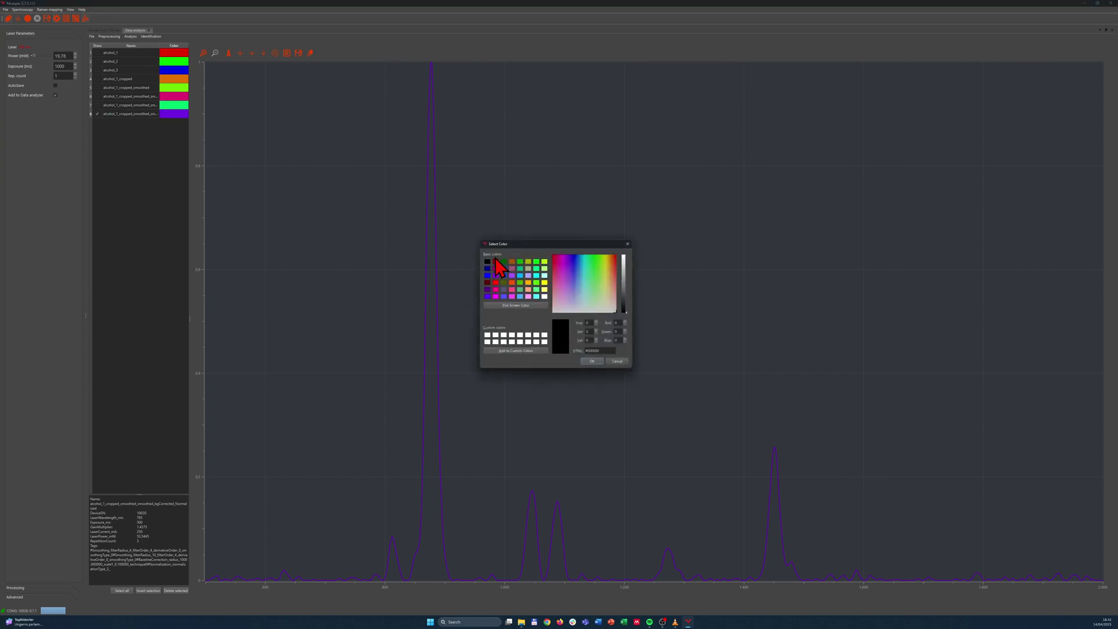
pyautogui.moveTo(511, 244); pyautogui.dragTo(455, 238)
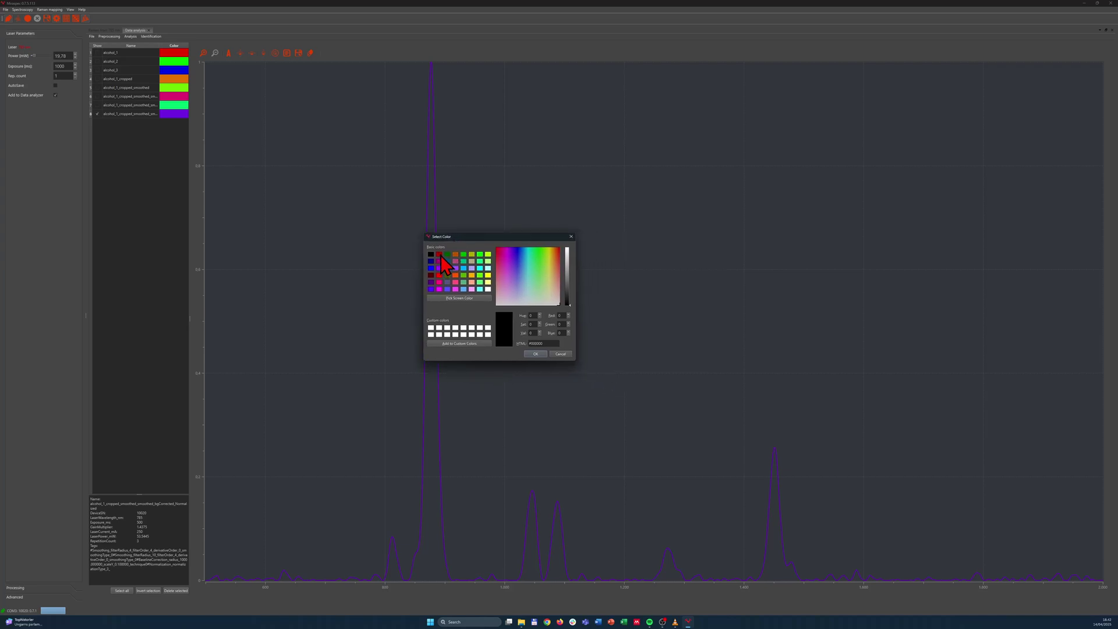
pyautogui.click(440, 255)
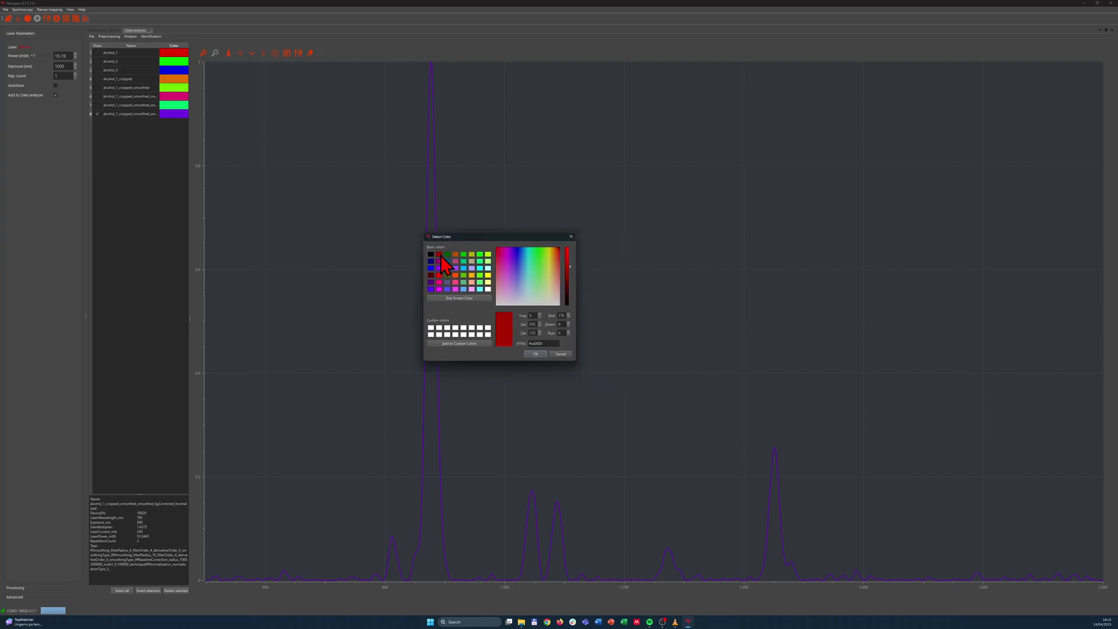
pyautogui.click(535, 354)
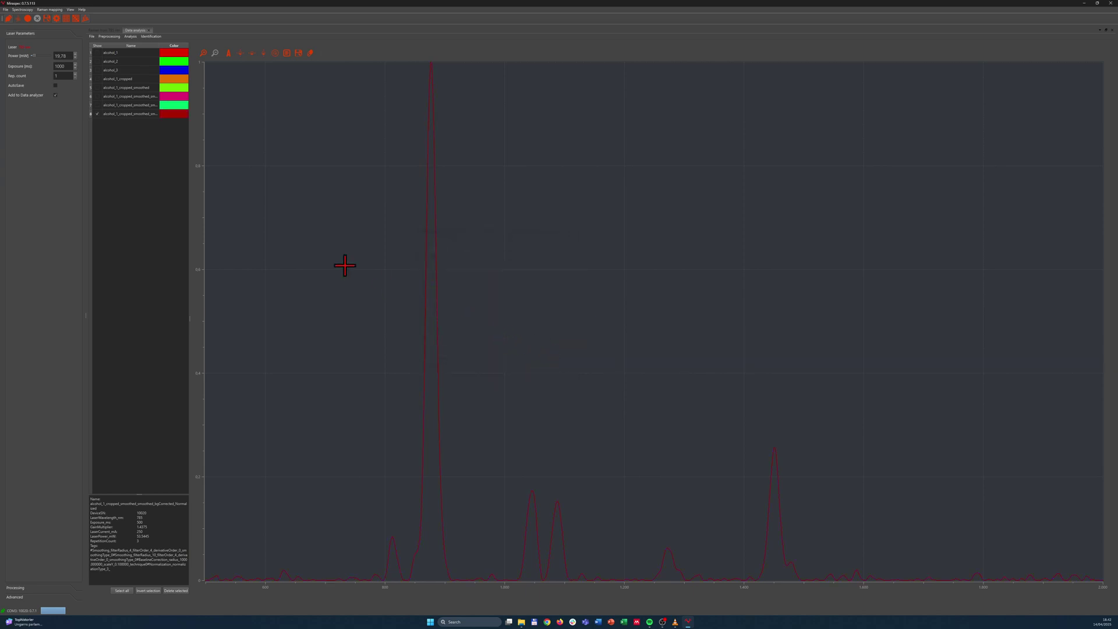
# Review the preprocessing pipeline settings without applying them, and look through the available analysis and identification functions.
pyautogui.click(110, 38)
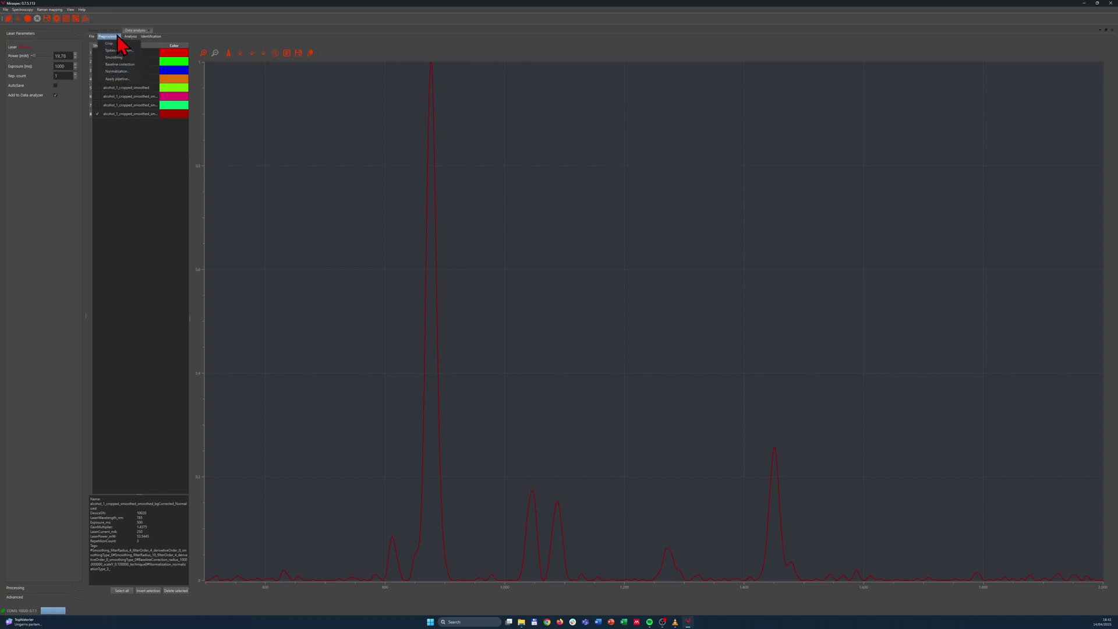
pyautogui.click(121, 80)
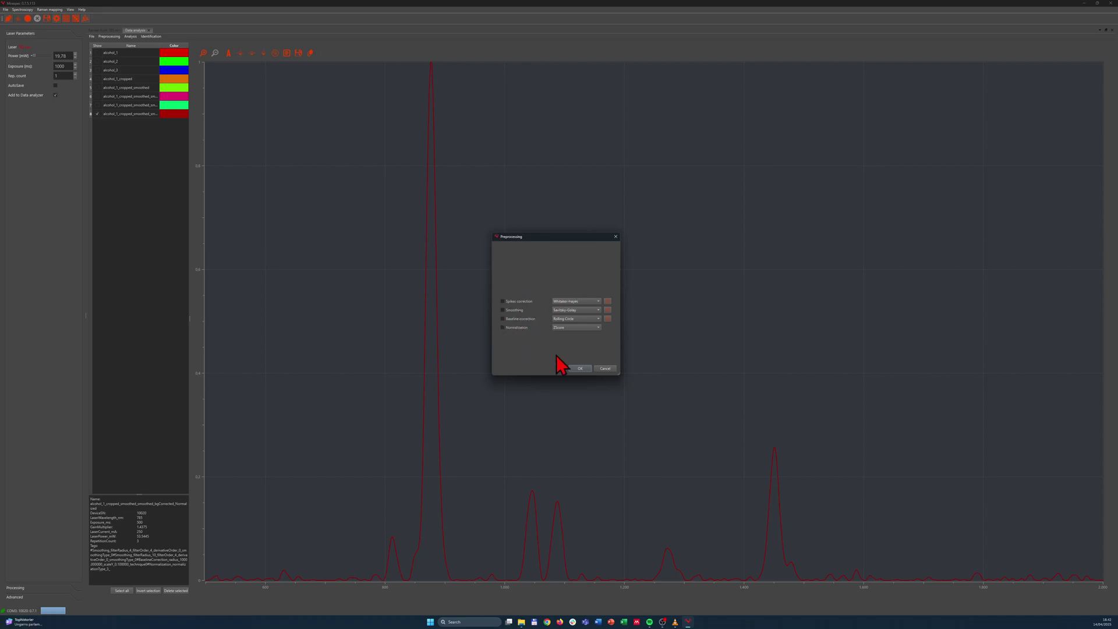
pyautogui.click(605, 368)
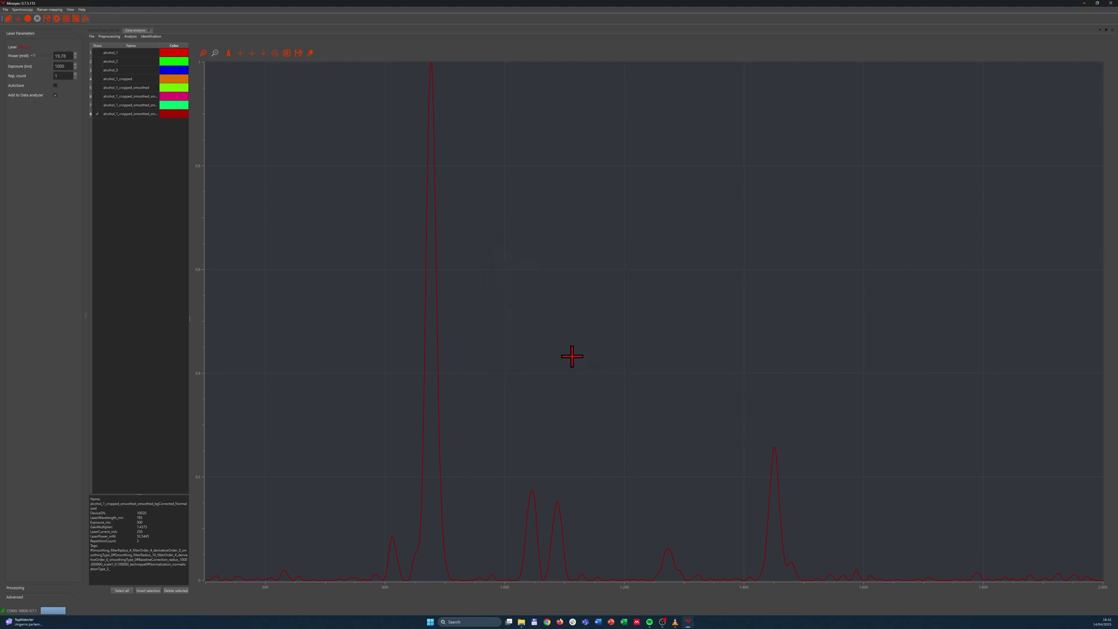
pyautogui.click(133, 38)
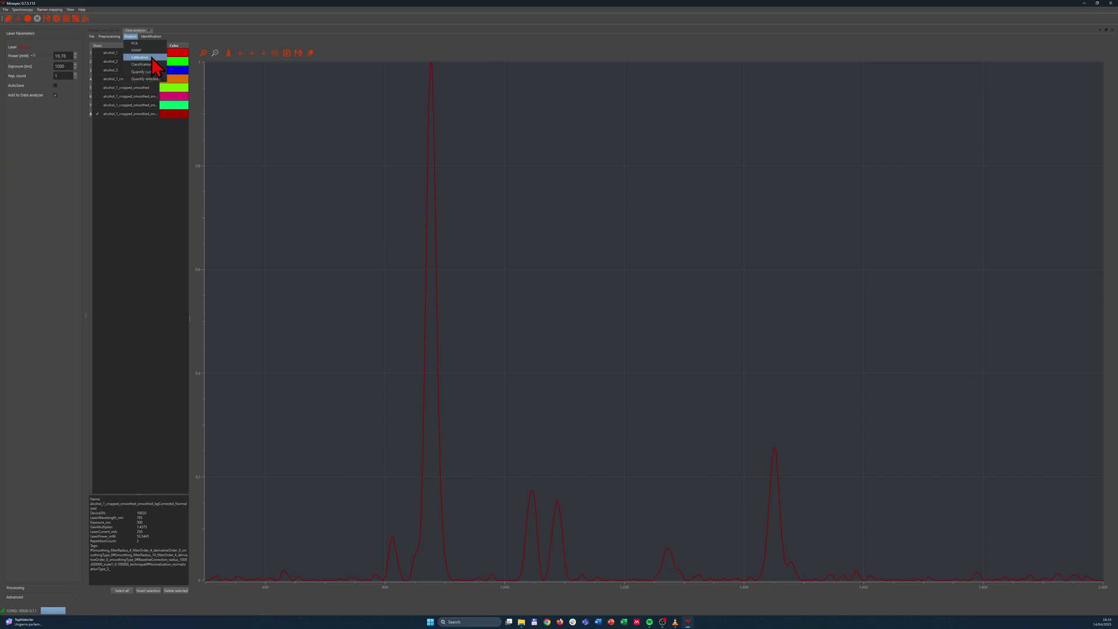
pyautogui.moveTo(156, 39)
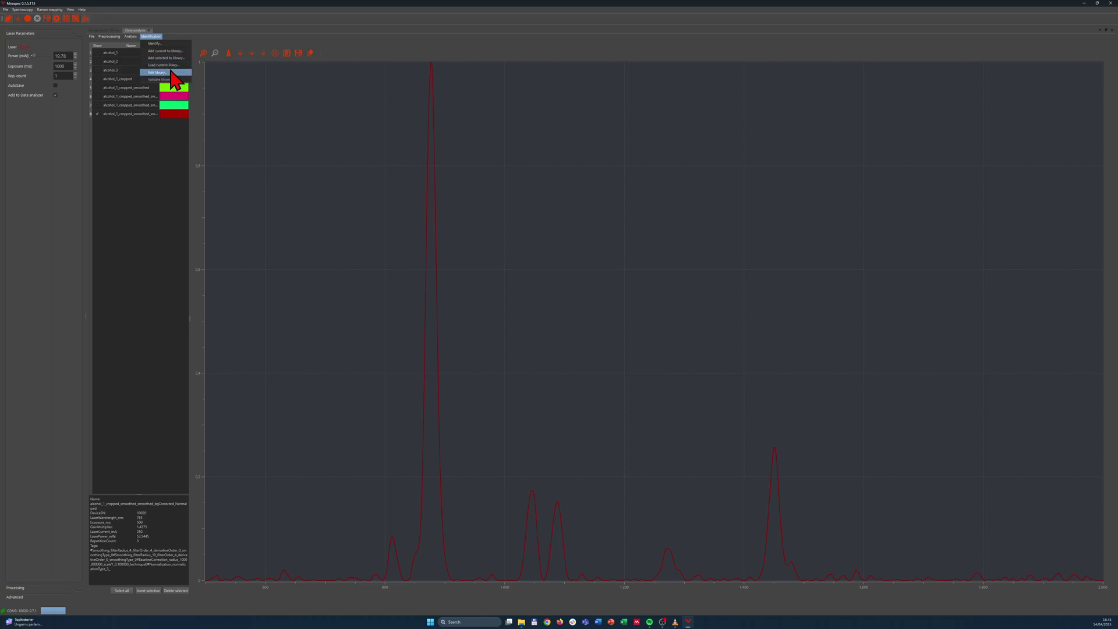
pyautogui.click(199, 26)
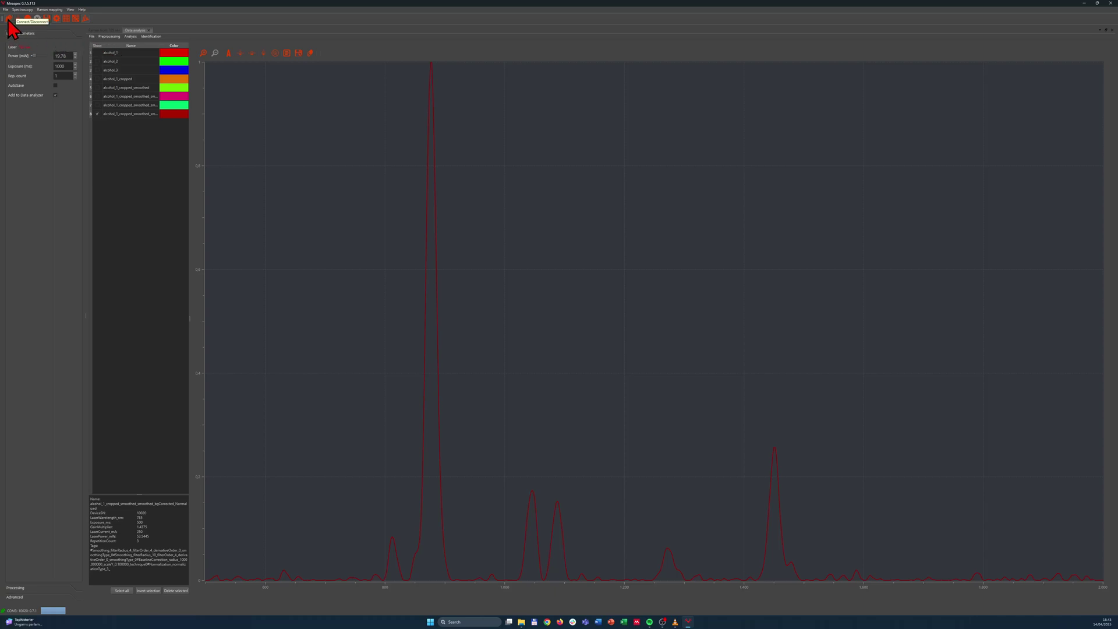
# Disconnect the spectrometer and select all raw and processed spectra in the data analysis list.
pyautogui.click(8, 19)
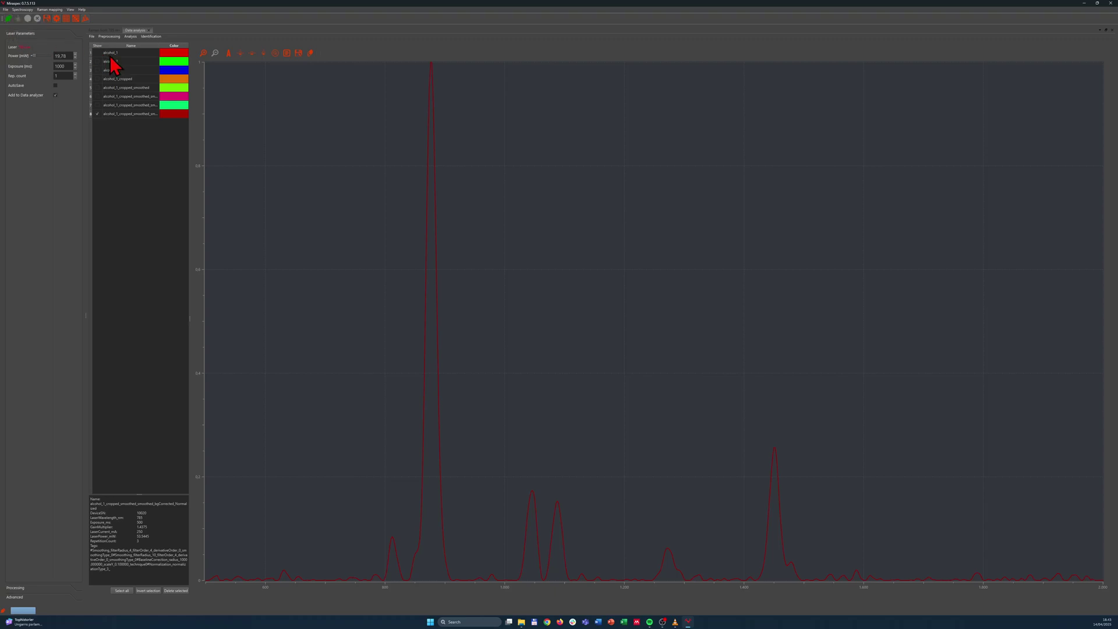
pyautogui.click(91, 36)
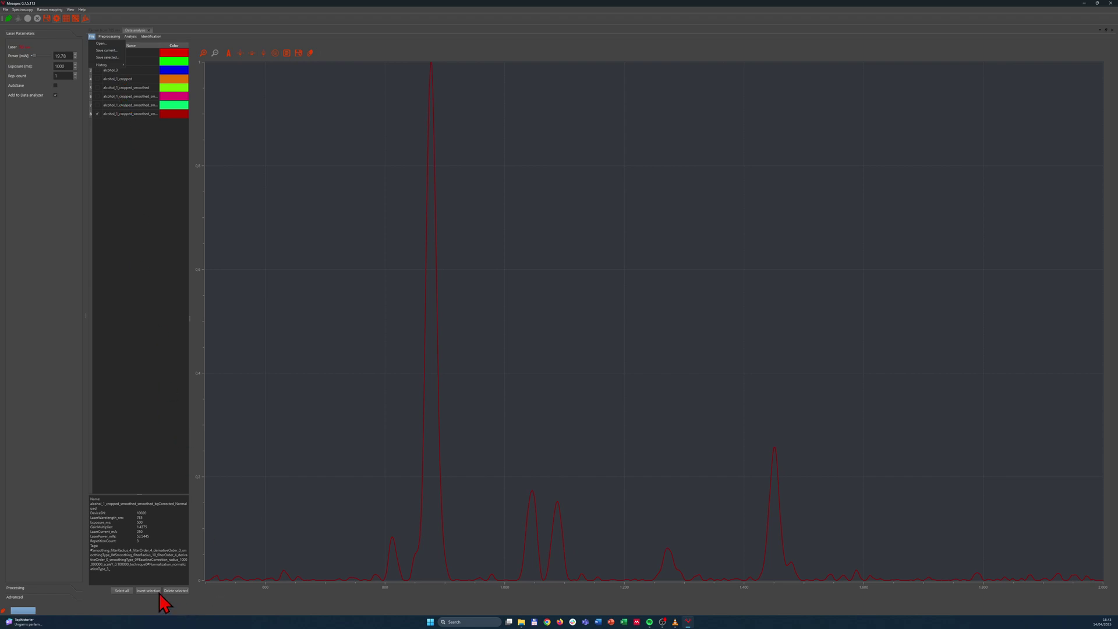
pyautogui.click(127, 591)
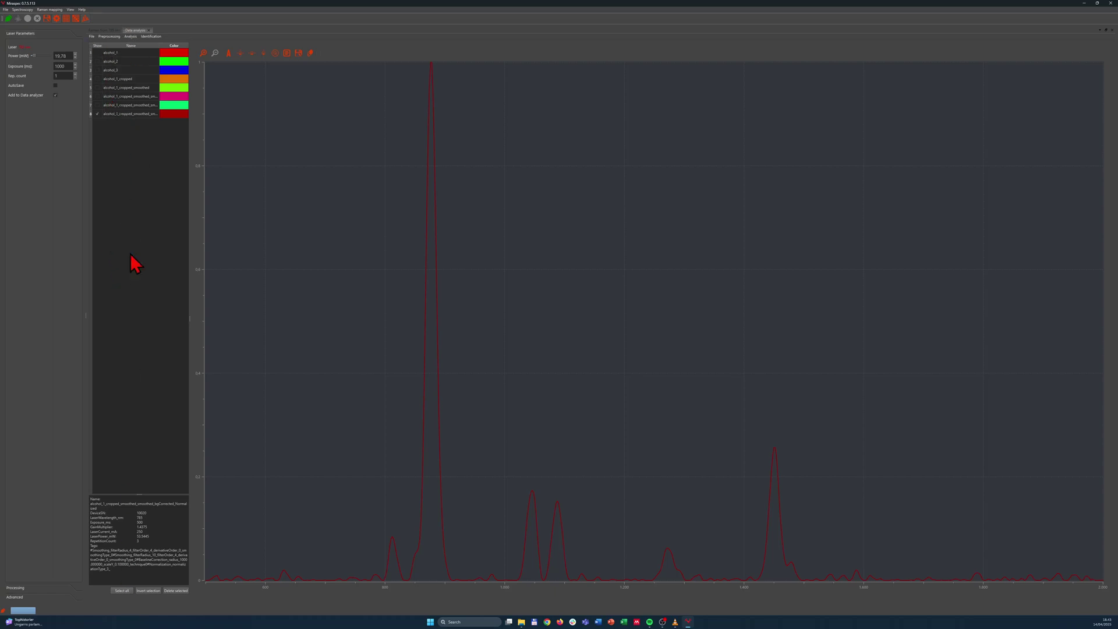
pyautogui.click(122, 591)
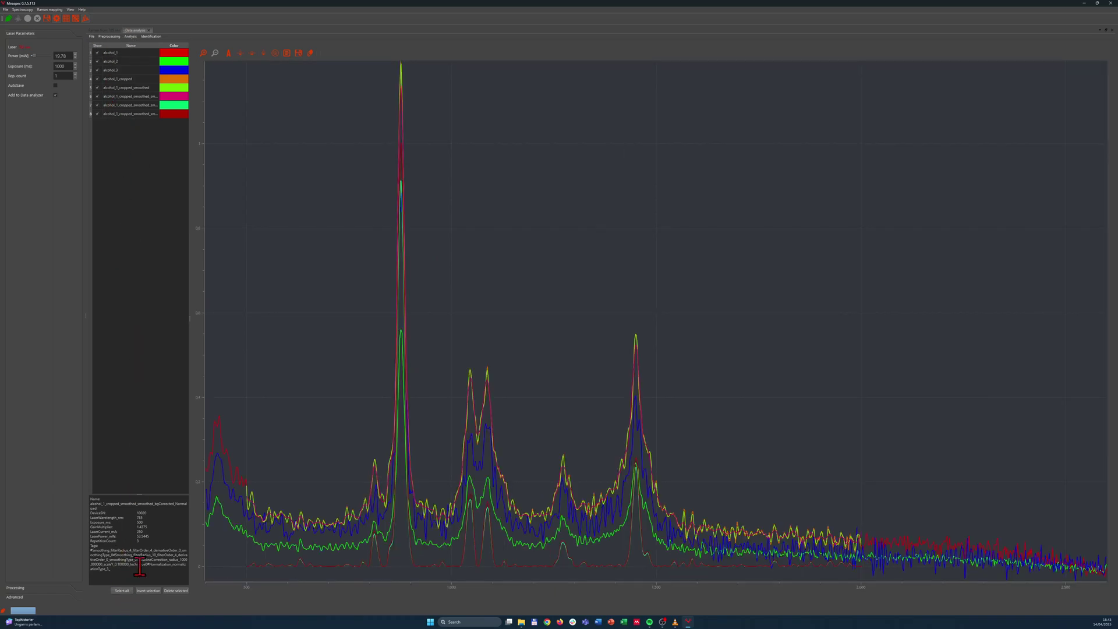
# Save the selected spectra into a new folder named Data inside the Miraspec program folder.
pyautogui.click(92, 36)
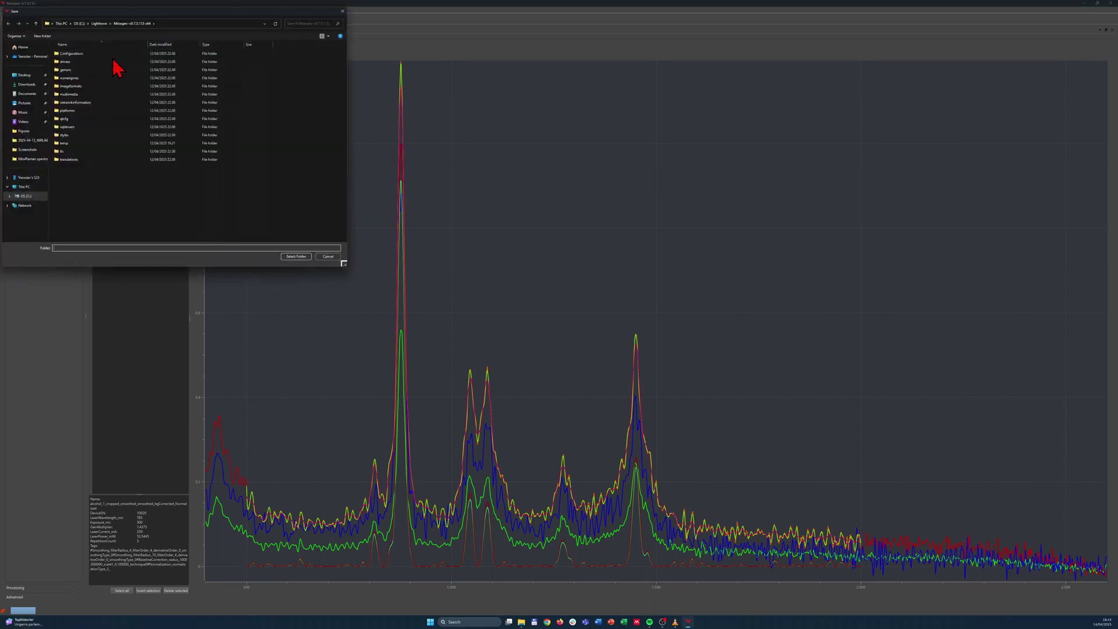
pyautogui.rightClick(76, 194)
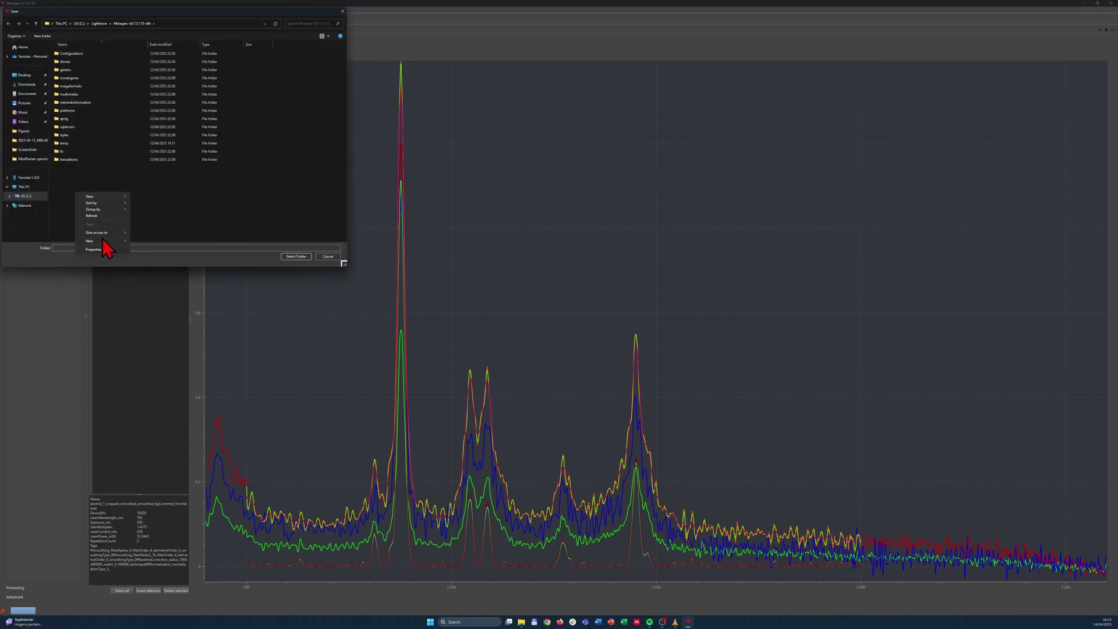
pyautogui.moveTo(105, 241)
pyautogui.click(145, 241)
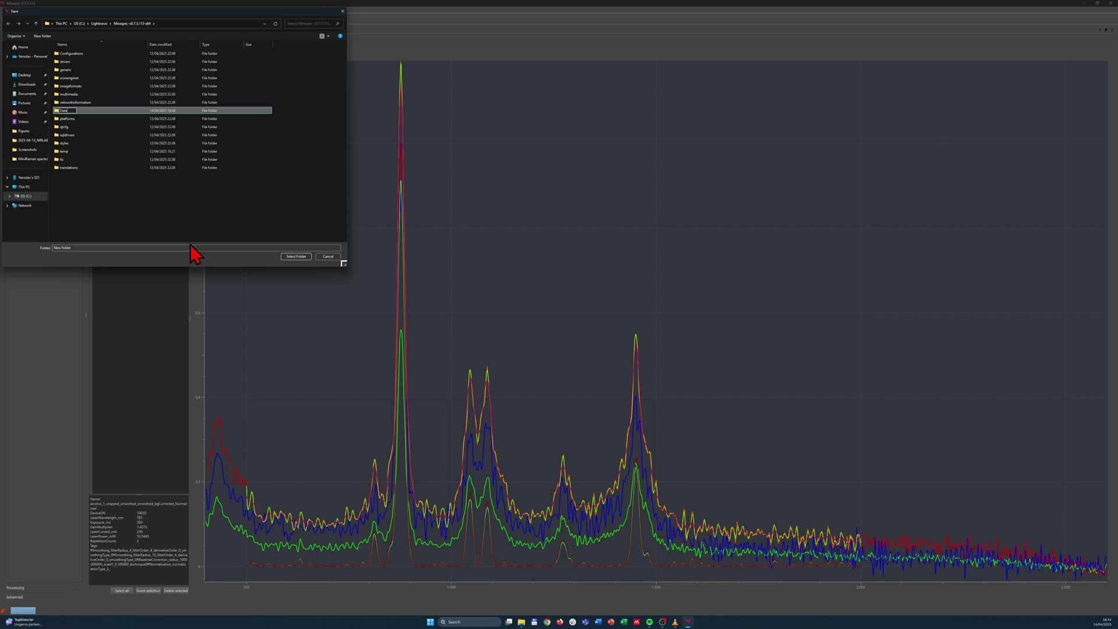
pyautogui.write('Data')
pyautogui.press('Return')
pyautogui.press('Return')
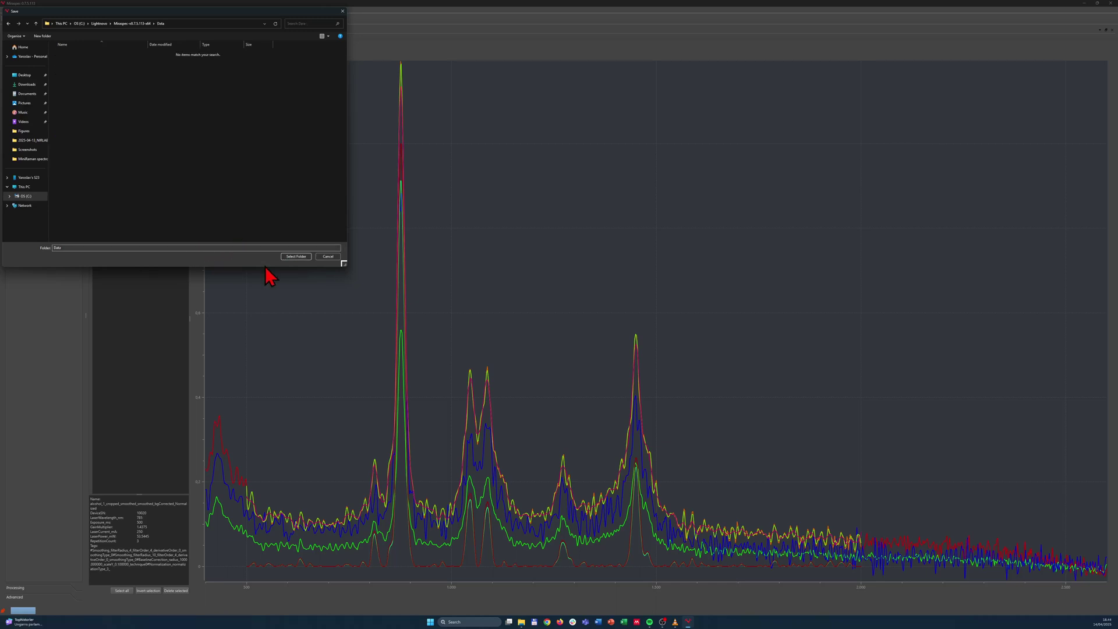
pyautogui.click(296, 257)
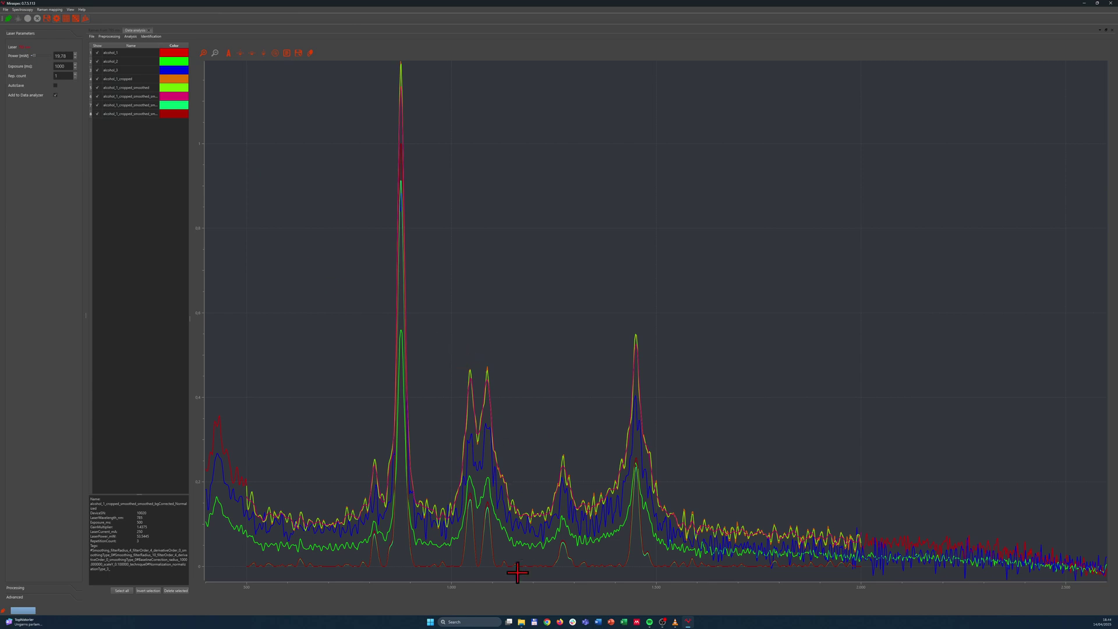
# Switch to File Explorer, go to the Data folder and open the saved alcohol_1 TSV file in Notepad++.
pyautogui.click(521, 621)
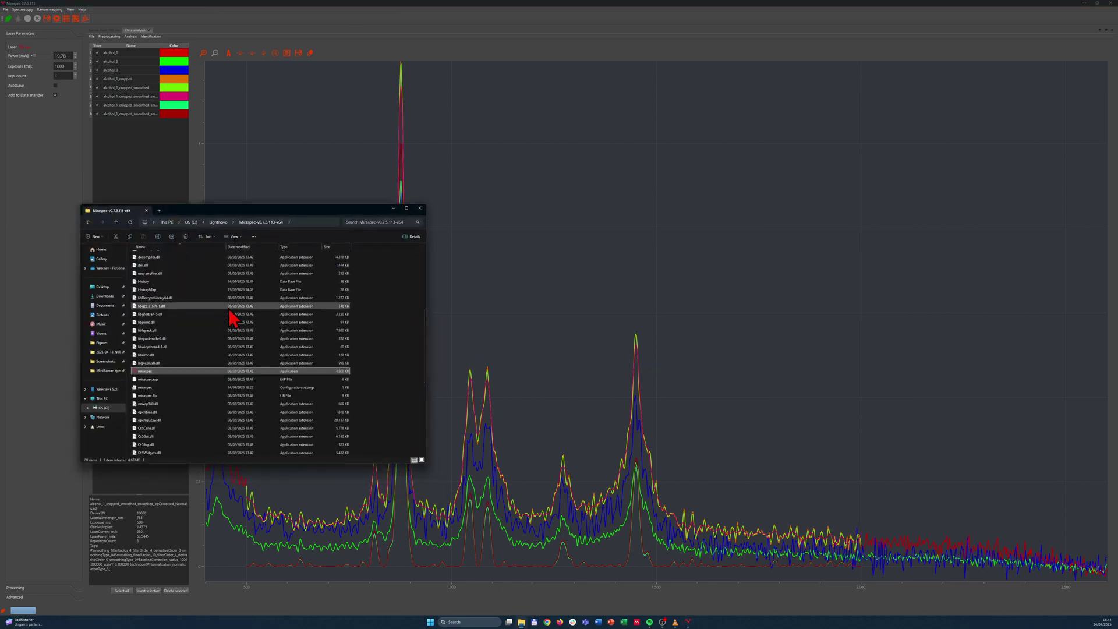
pyautogui.scroll(7, 206, 305)
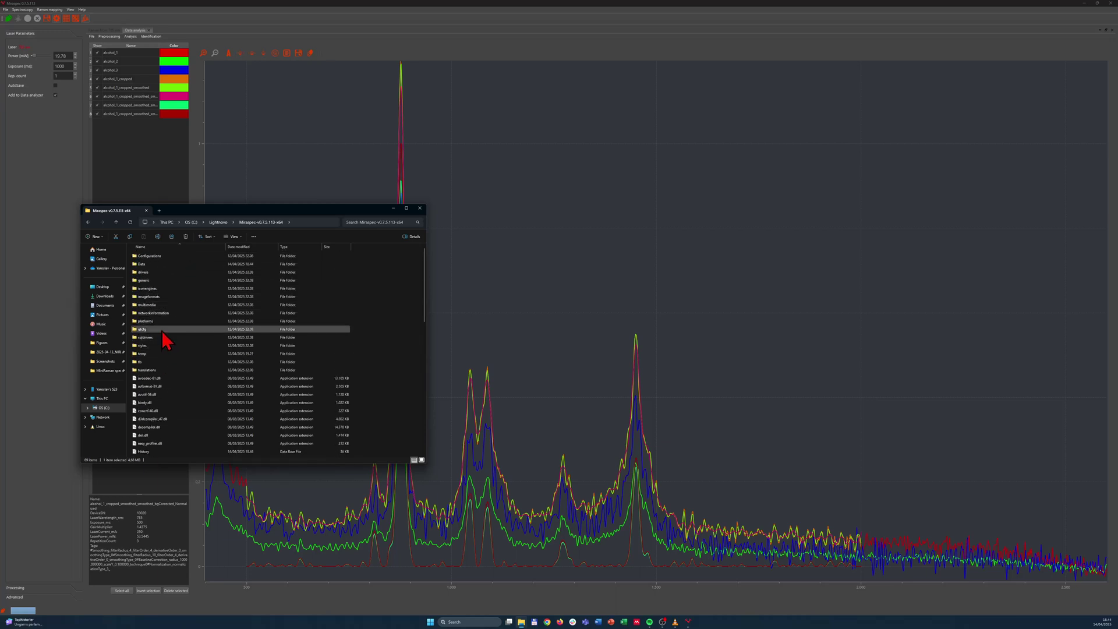
pyautogui.doubleClick(163, 265)
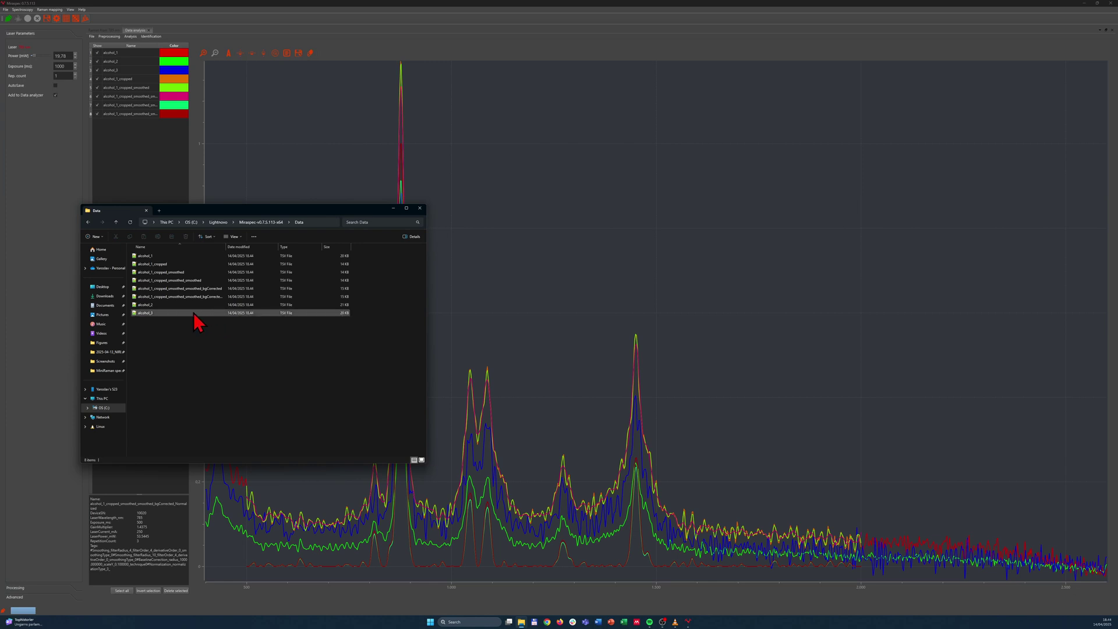
pyautogui.doubleClick(170, 257)
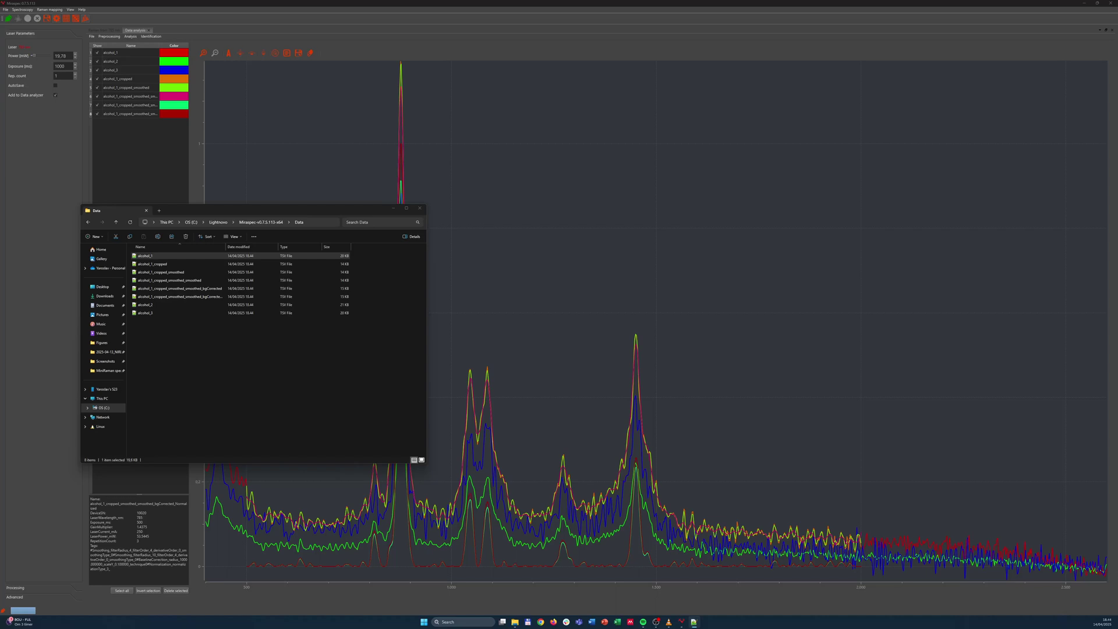
pyautogui.moveTo(0, 53); pyautogui.dragTo(235, 111)
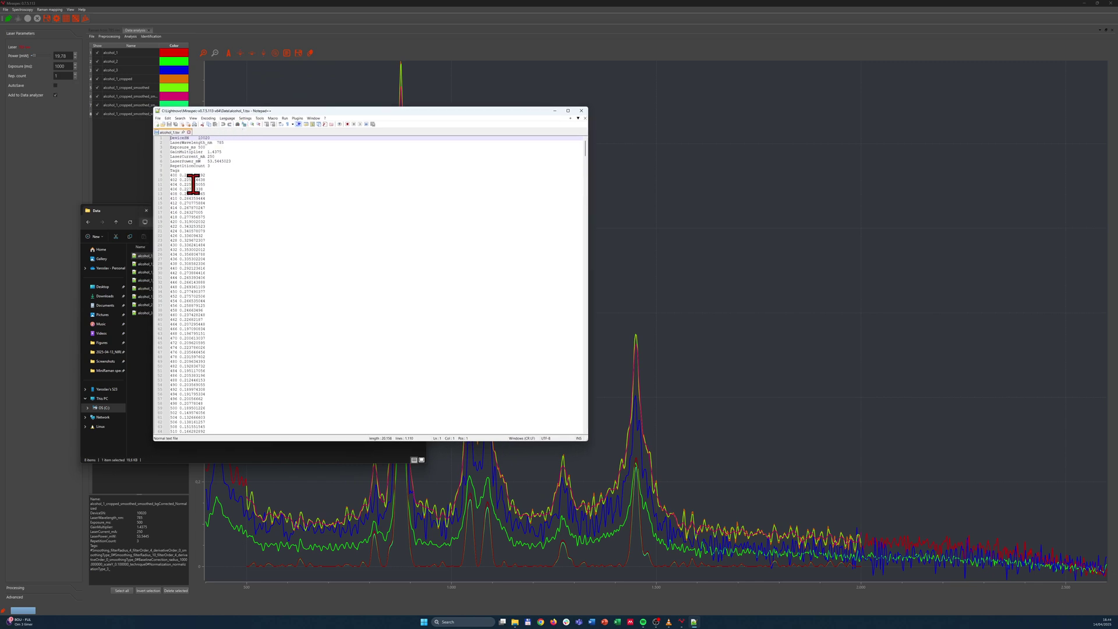
# Examine the acquisition parameter header and the spectral data columns of the alcohol_1 file, and close the file and folder windows.
pyautogui.moveTo(192, 169); pyautogui.dragTo(159, 127)
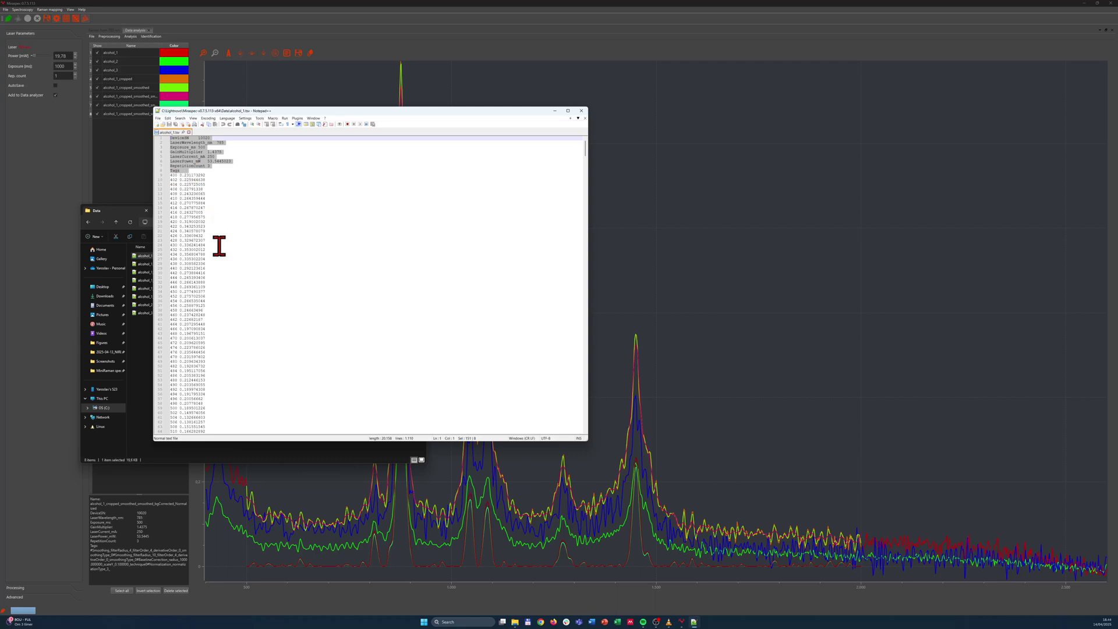
pyautogui.scroll(-17, 216, 243)
pyautogui.scroll(-20, 216, 243)
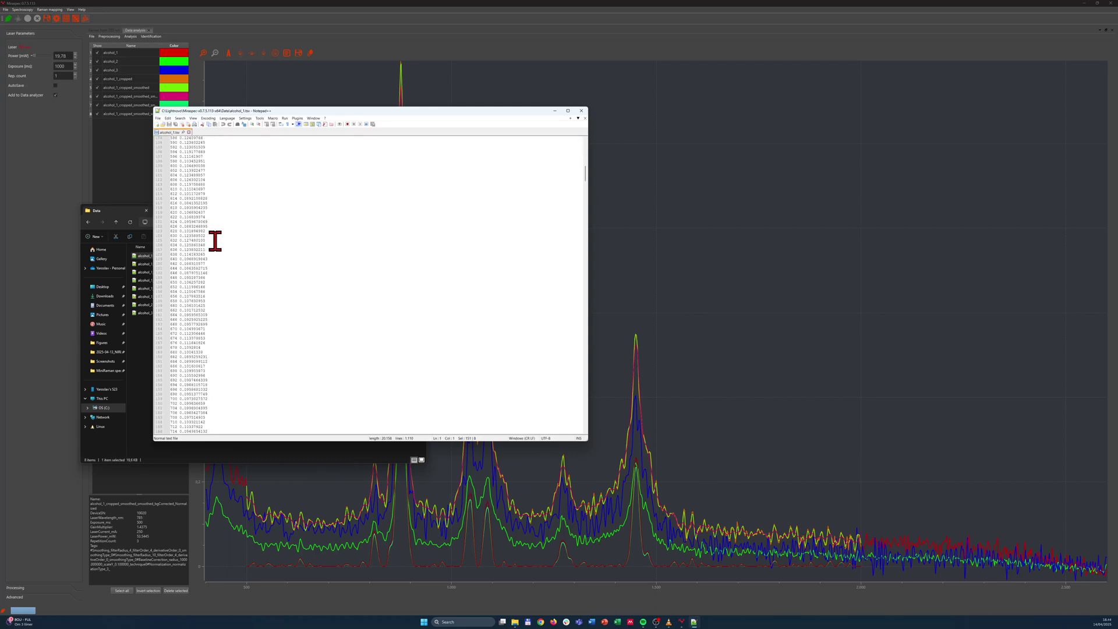
pyautogui.scroll(-20, 214, 241)
pyautogui.click(581, 110)
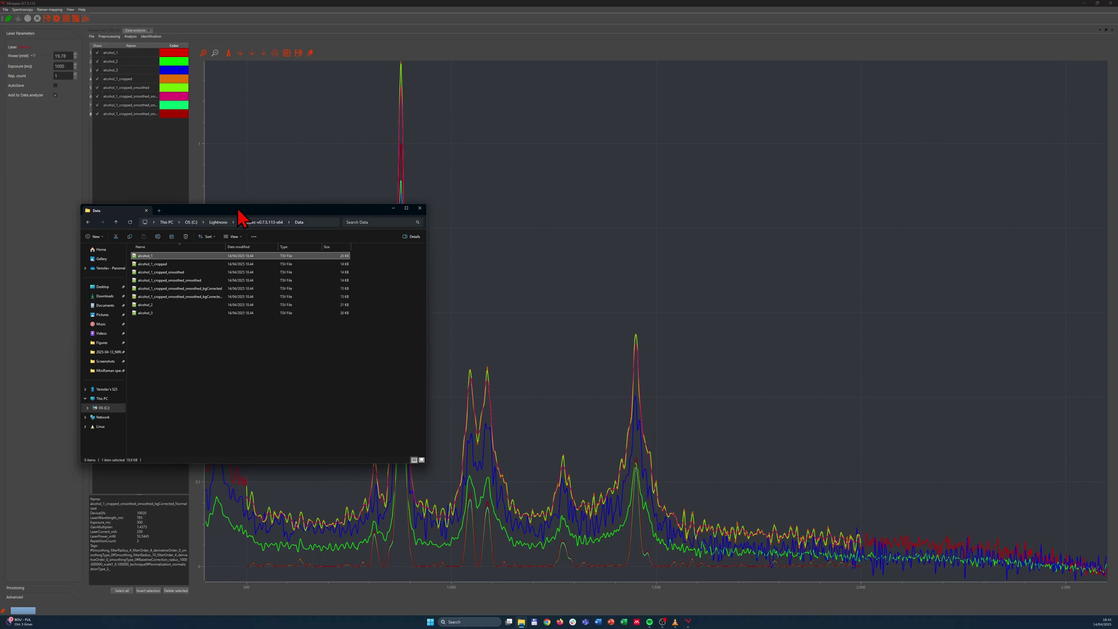
pyautogui.click(420, 209)
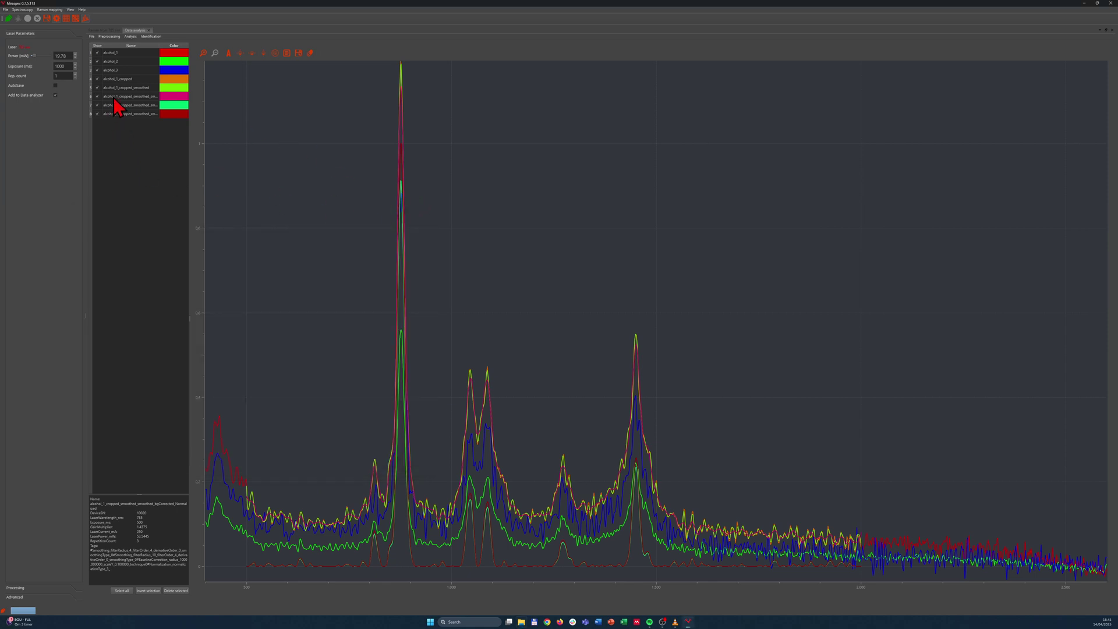
# Return to the live Raman measurement view and exit Miraspec.
pyautogui.click(100, 30)
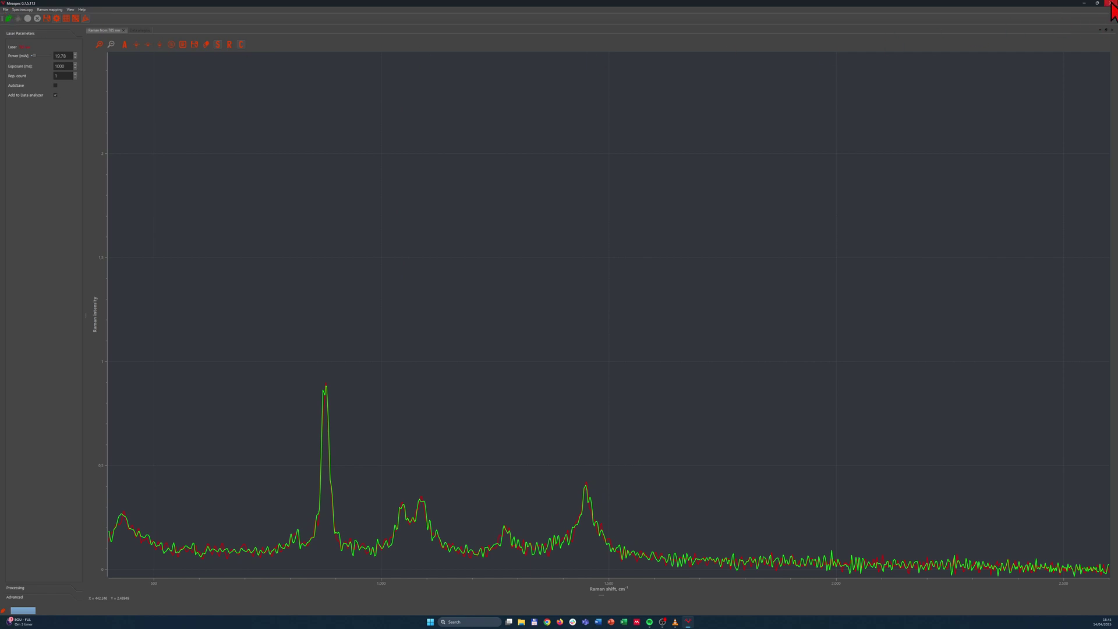
pyautogui.click(4, 10)
pyautogui.click(11, 23)
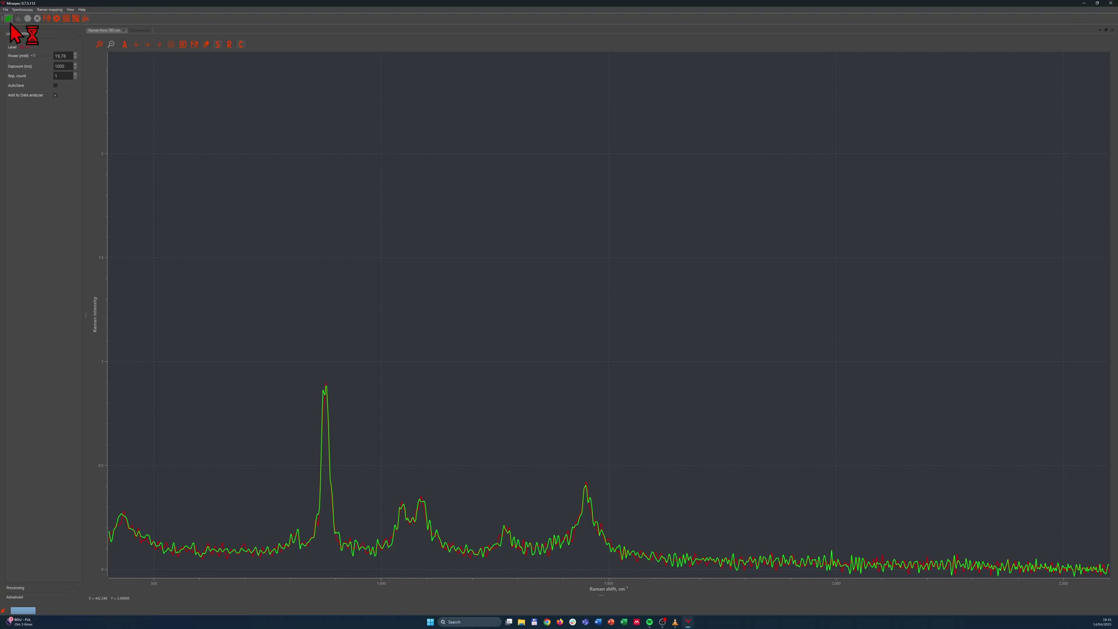